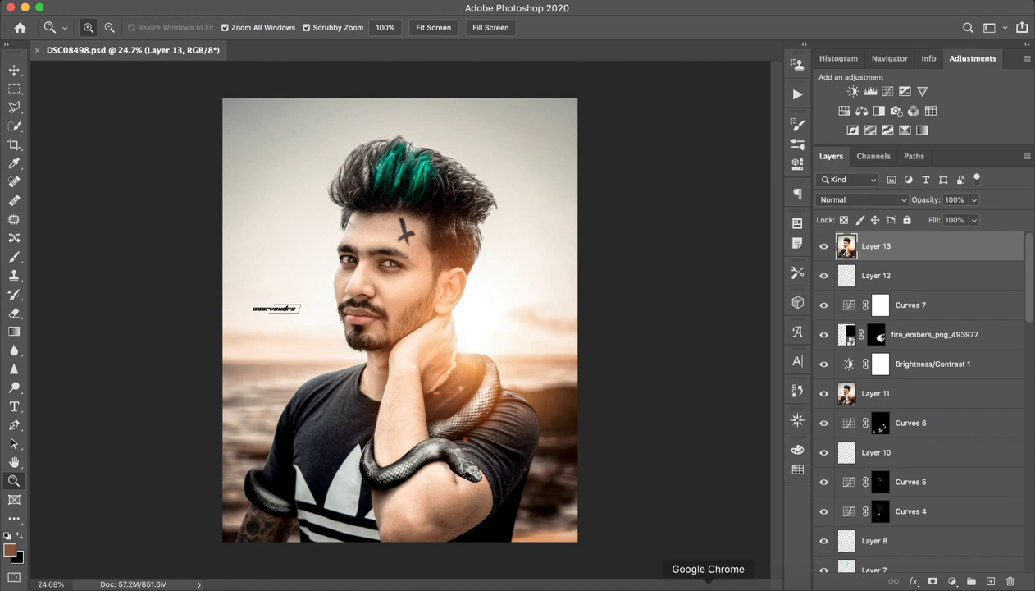
# - Search Google for 'saar' in Chrome and open the 'PUBG Monkey - Manipulation' YouTube video
pyautogui.click(708, 584)
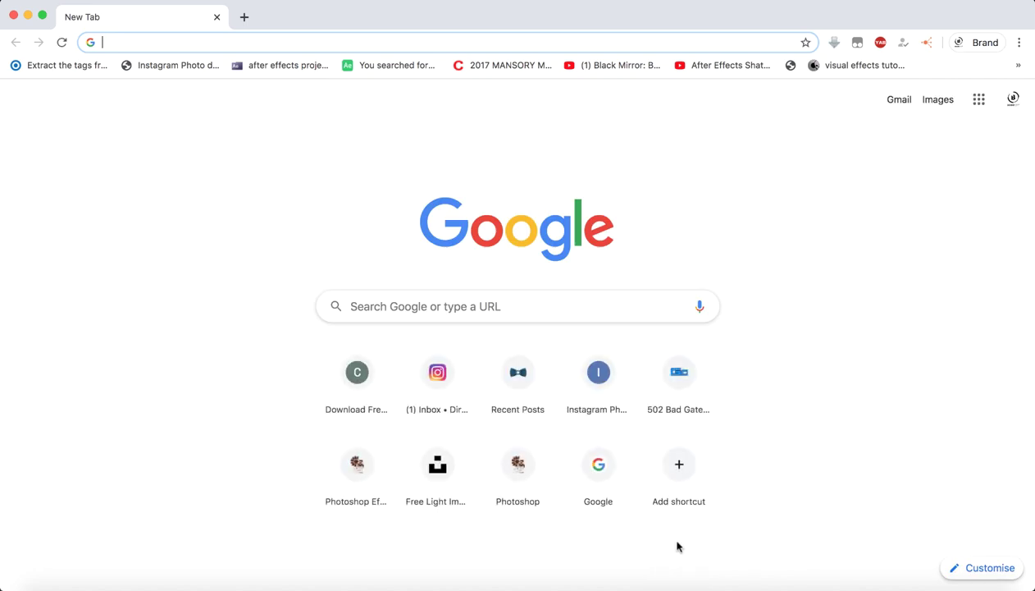
pyautogui.write('saar')
pyautogui.press('Return')
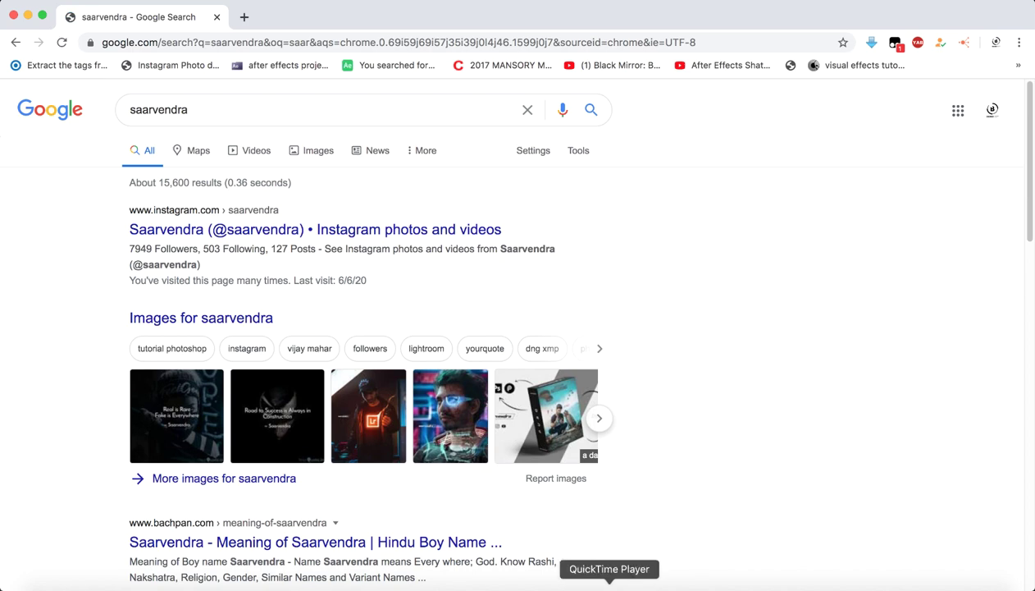
pyautogui.scroll(-3, 353, 377)
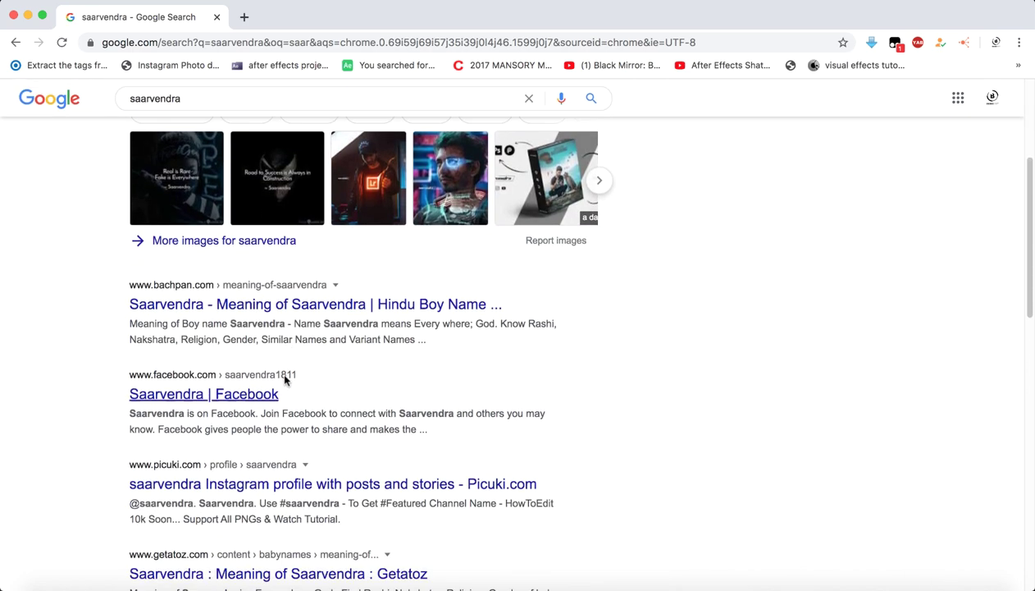
pyautogui.scroll(-2, 234, 244)
pyautogui.scroll(-1, 234, 244)
pyautogui.scroll(-2, 229, 459)
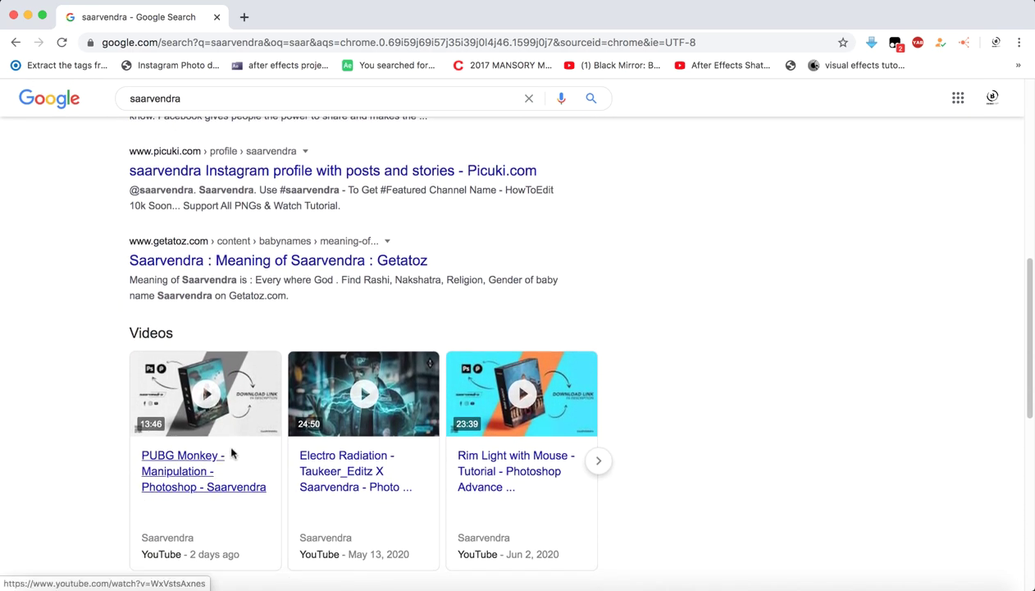
pyautogui.scroll(-2, 232, 453)
pyautogui.click(181, 375)
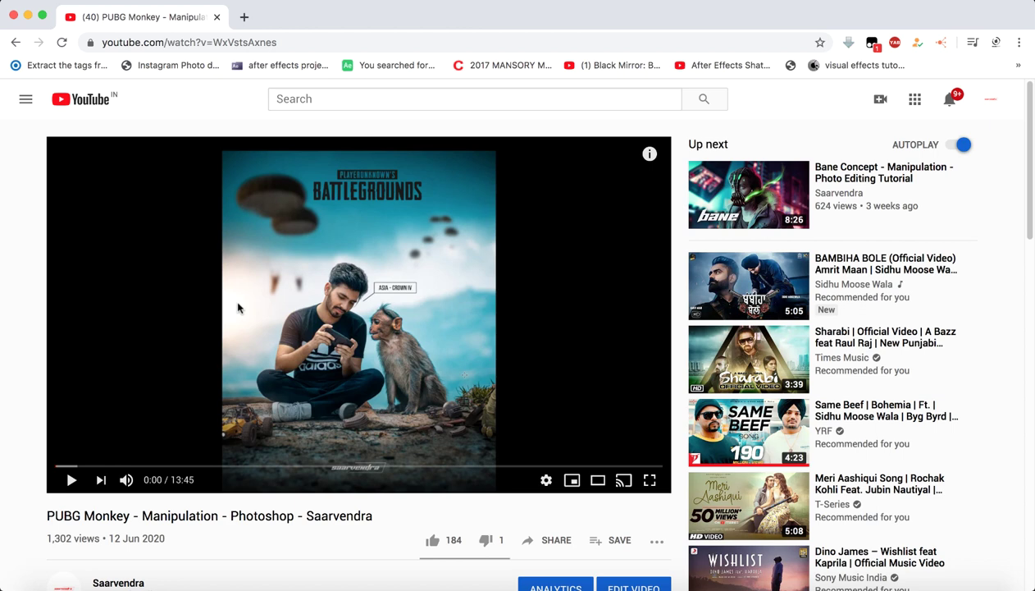
# - Expand the PUBG Monkey video's full description
pyautogui.scroll(-5, 328, 393)
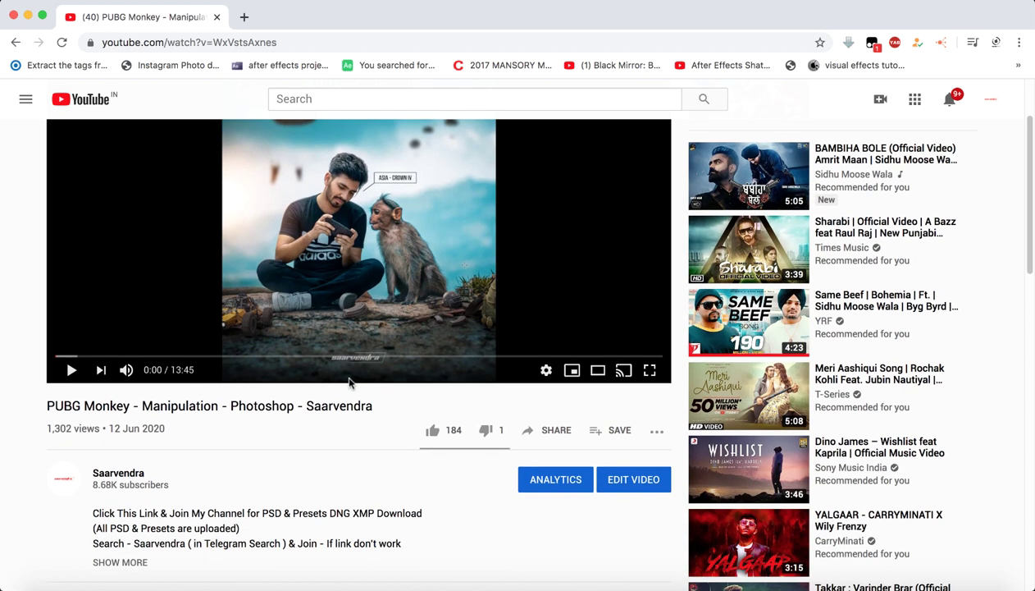
pyautogui.scroll(-5, 335, 393)
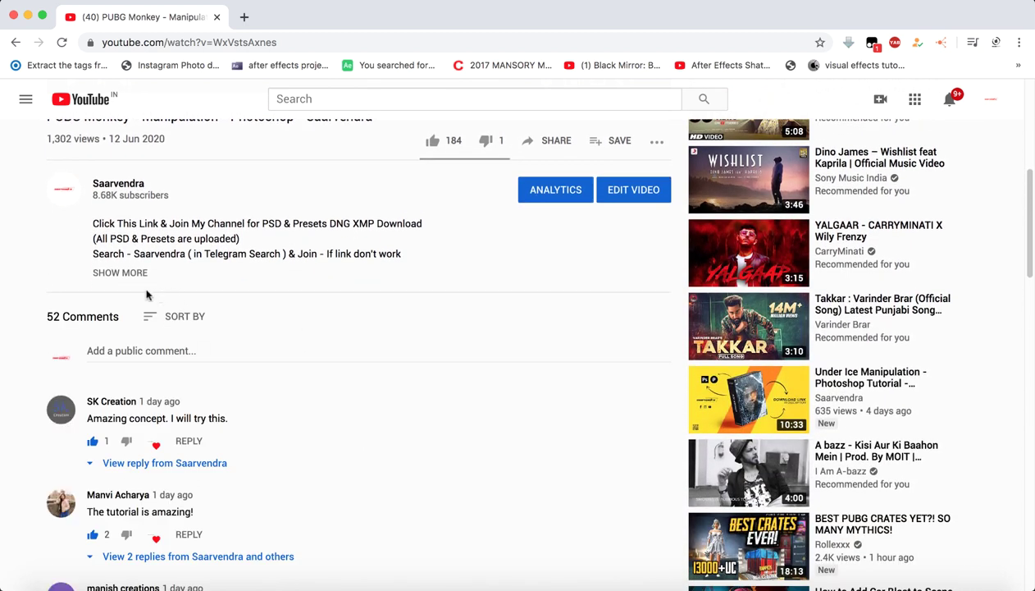
pyautogui.click(127, 273)
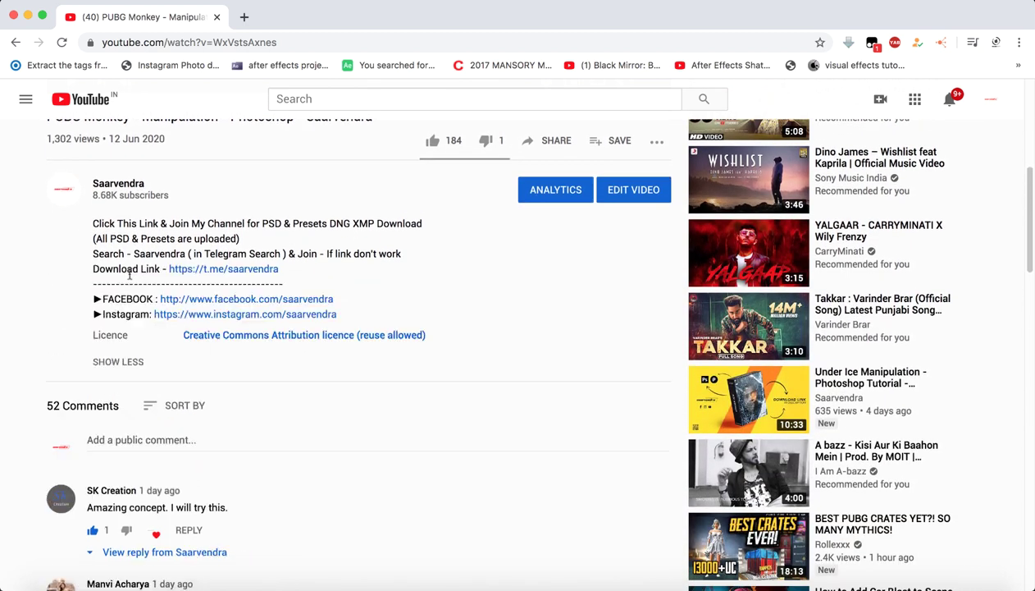
# - Open the description's t.me download link in a new tab, then select the channel name on YouTube
pyautogui.click(213, 271)
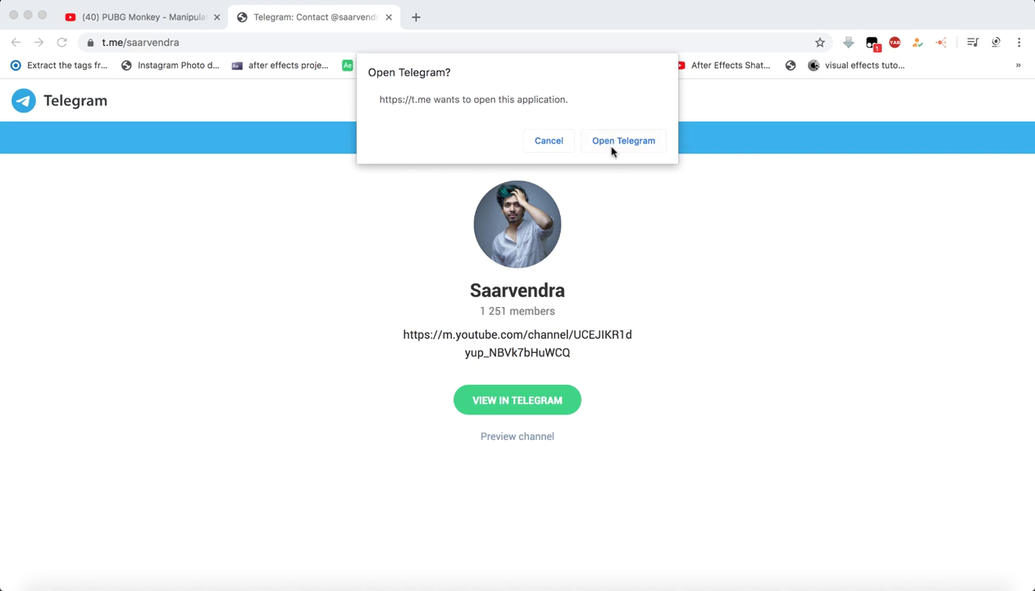
pyautogui.click(551, 147)
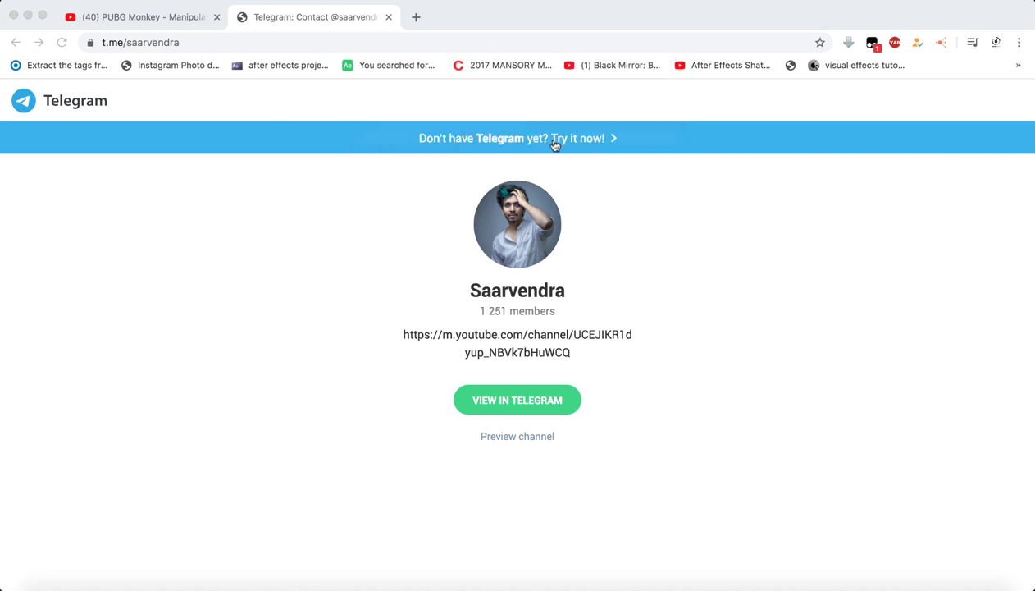
pyautogui.click(181, 21)
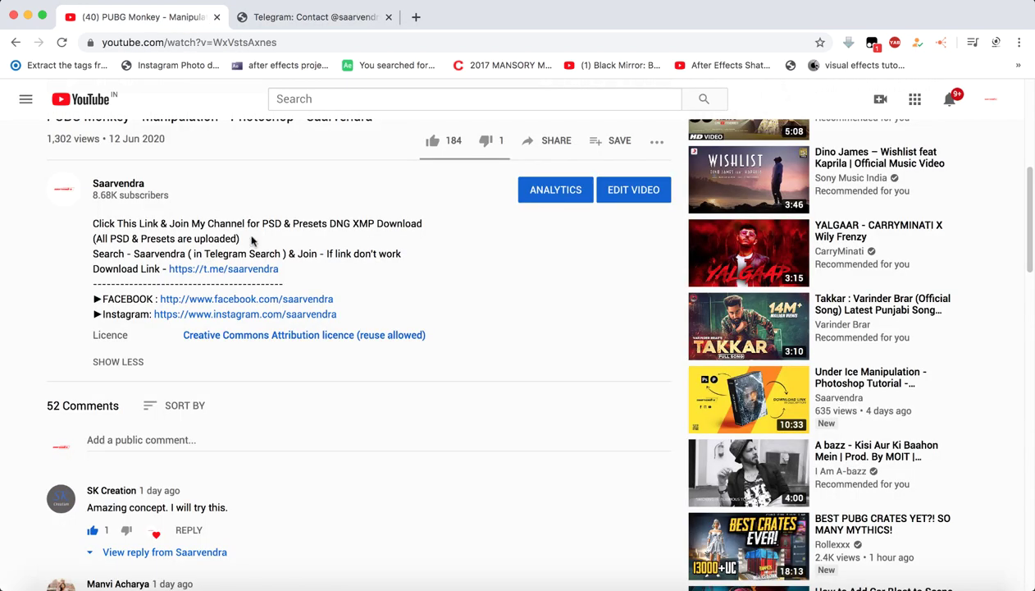
pyautogui.moveTo(134, 257); pyautogui.dragTo(185, 256)
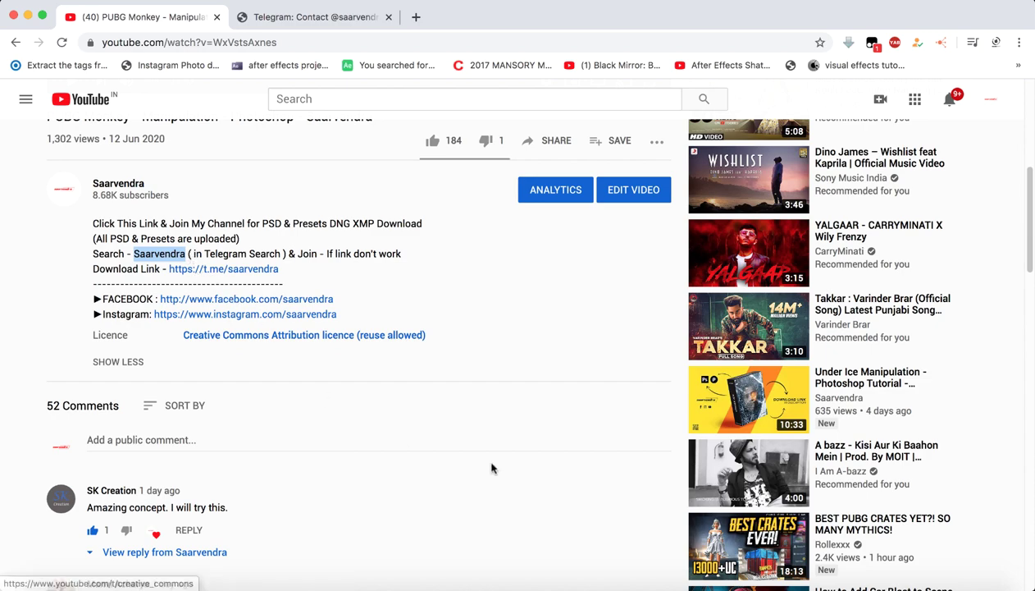
# - Launch Telegram from Applications and move its window to the right
pyautogui.click(678, 584)
pyautogui.scroll(-10, 638, 438)
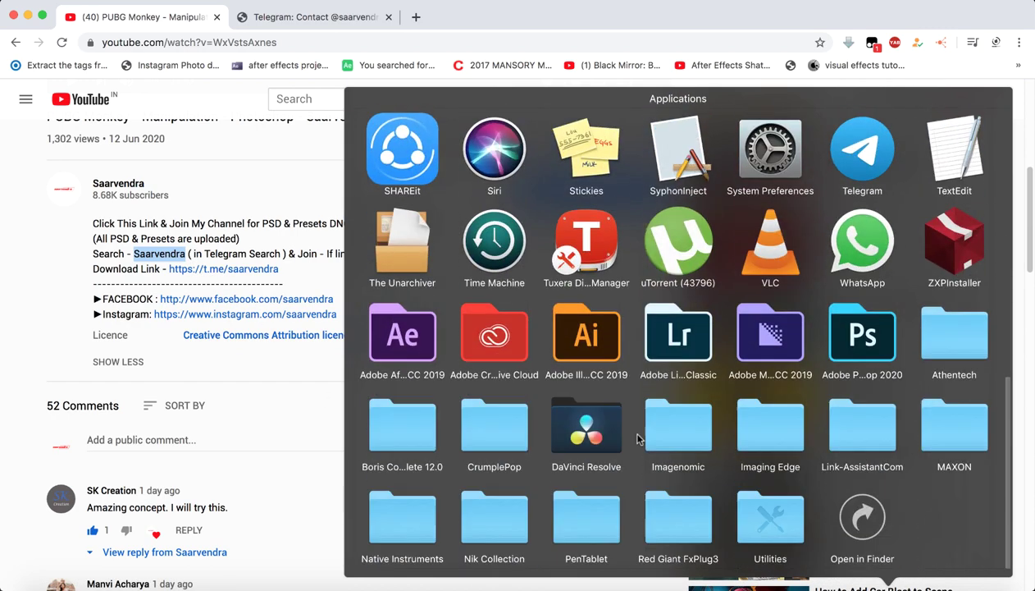
pyautogui.scroll(3, 533, 246)
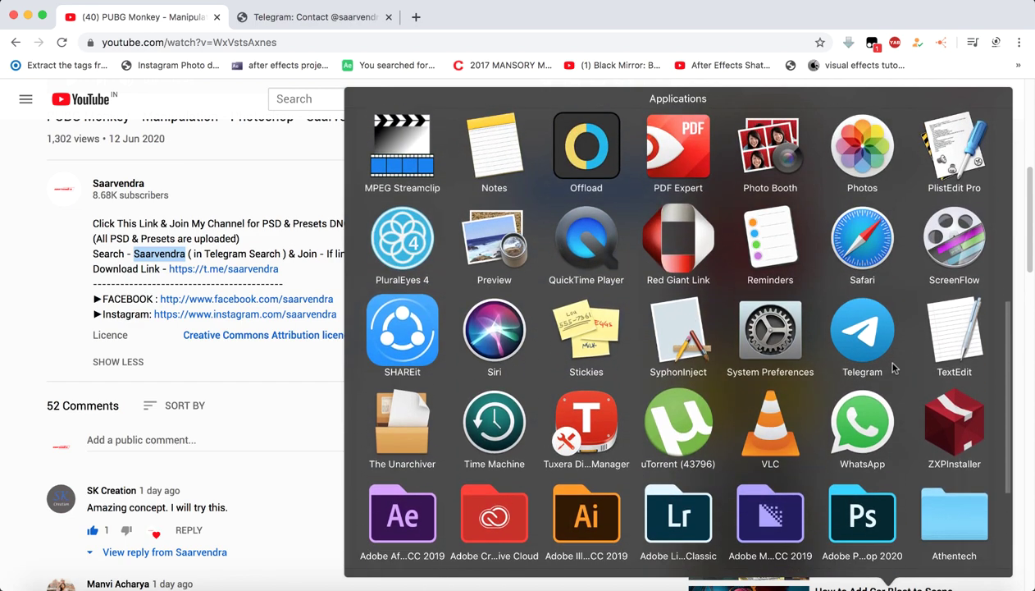
pyautogui.click(894, 369)
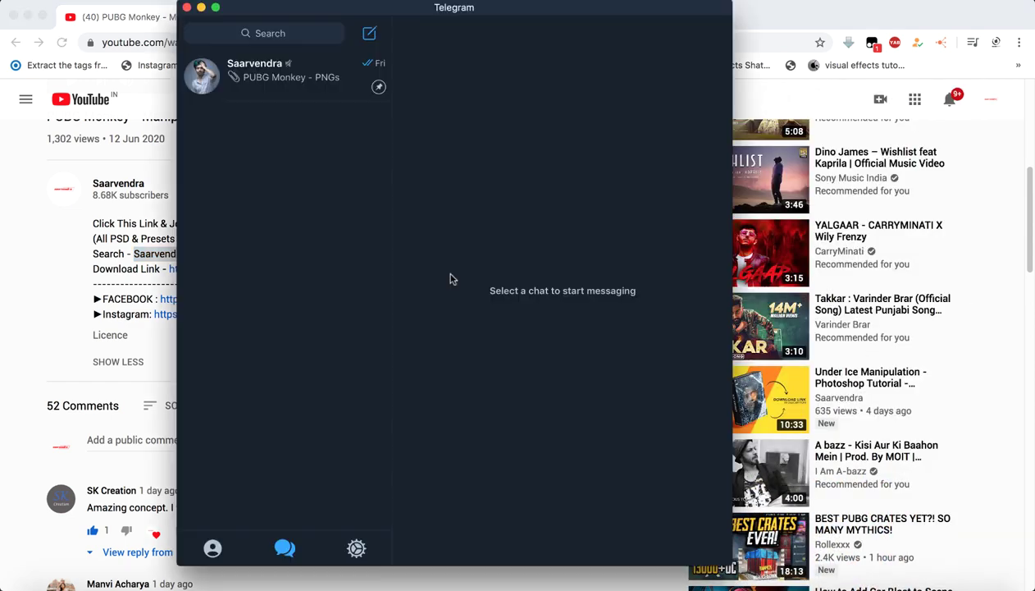
pyautogui.moveTo(302, 8); pyautogui.dragTo(522, 4)
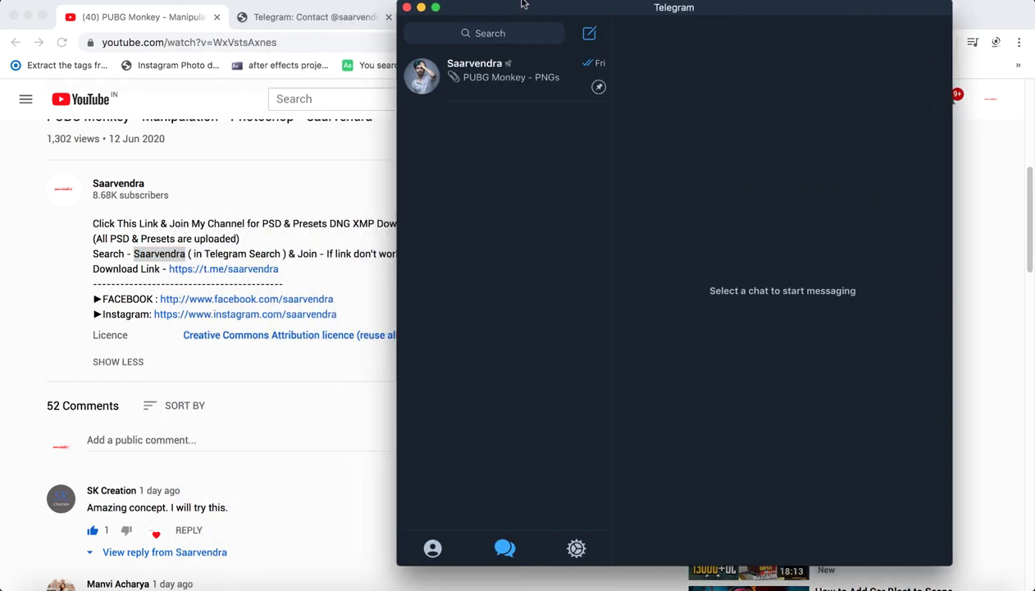
# - Search Telegram for 'Saarvendra', open the channel's chat, then close the Telegram window
pyautogui.click(484, 34)
pyautogui.write('S')
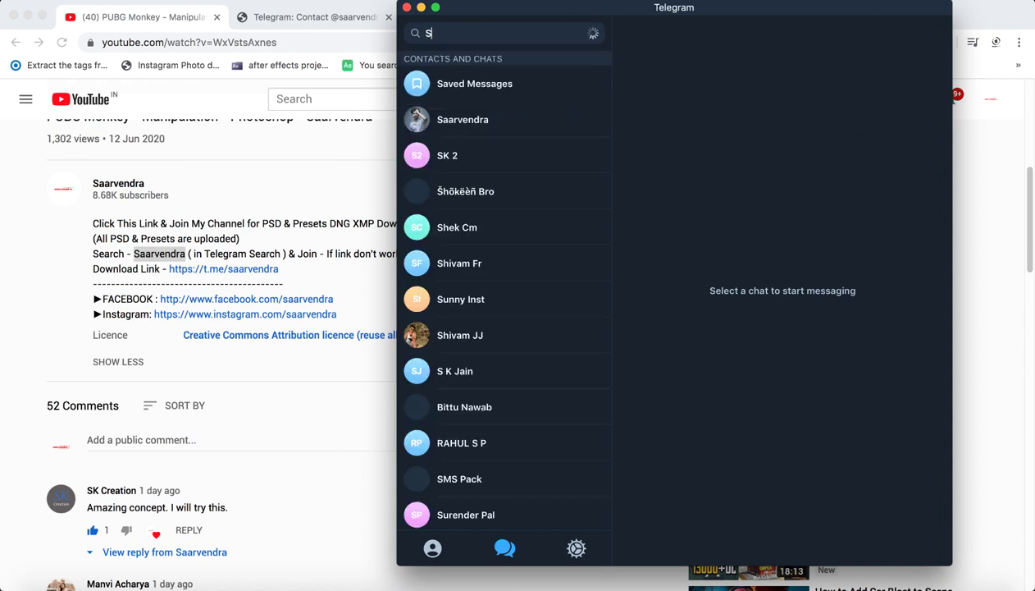
pyautogui.write('aa')
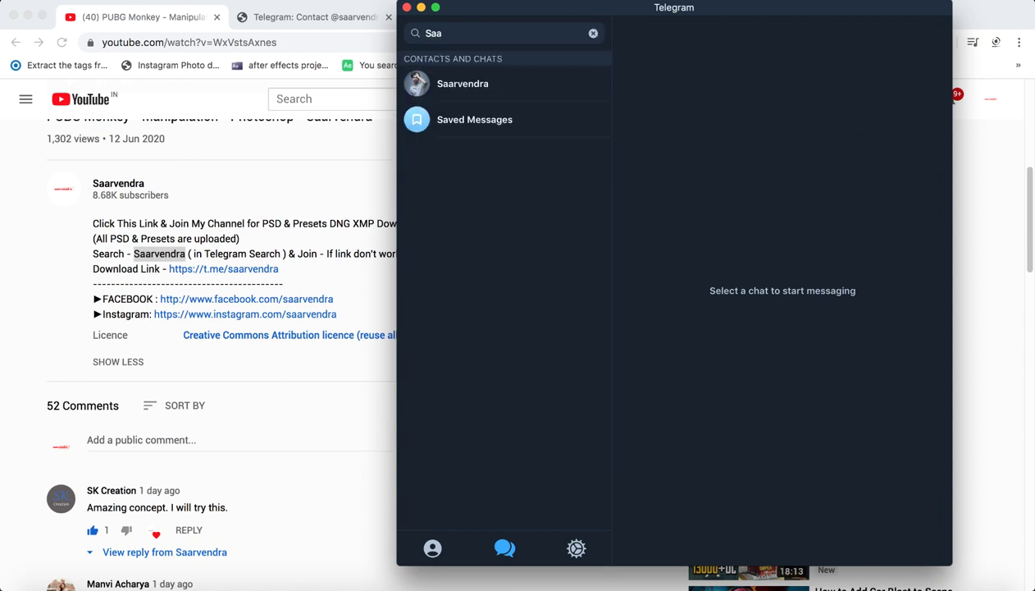
pyautogui.write('rvendra')
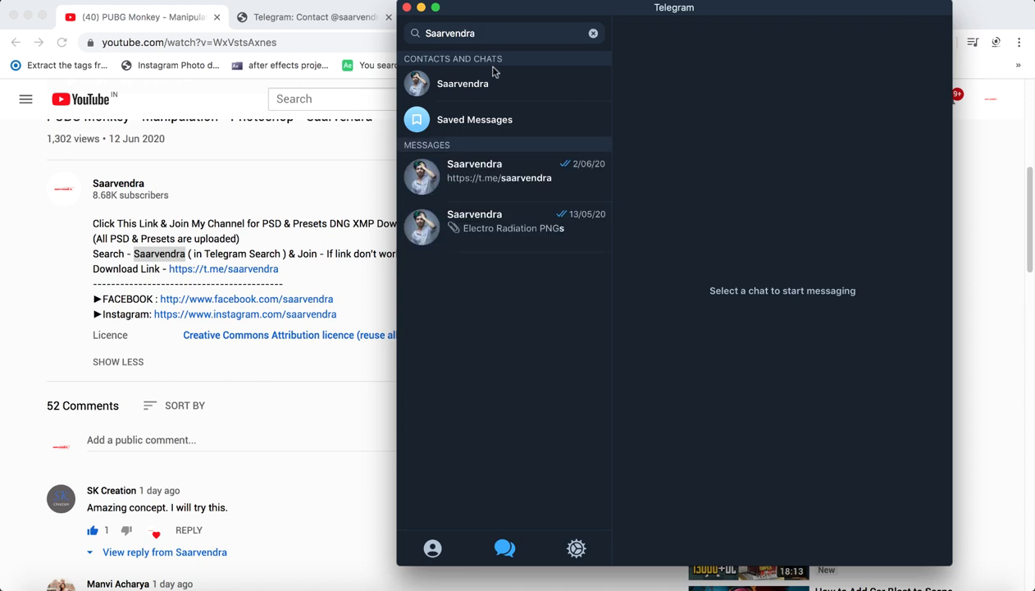
pyautogui.click(464, 90)
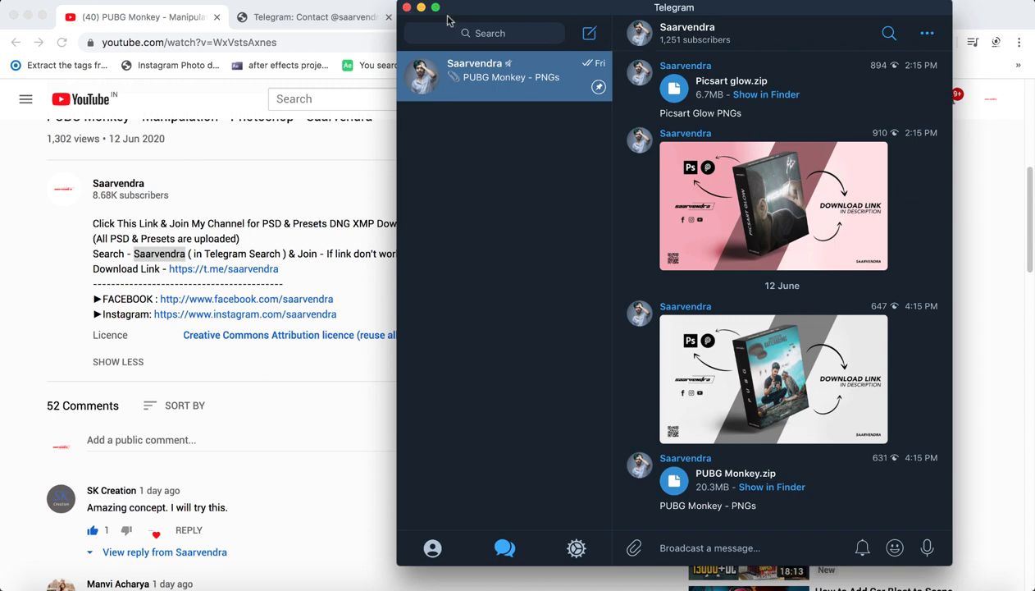
pyautogui.click(406, 8)
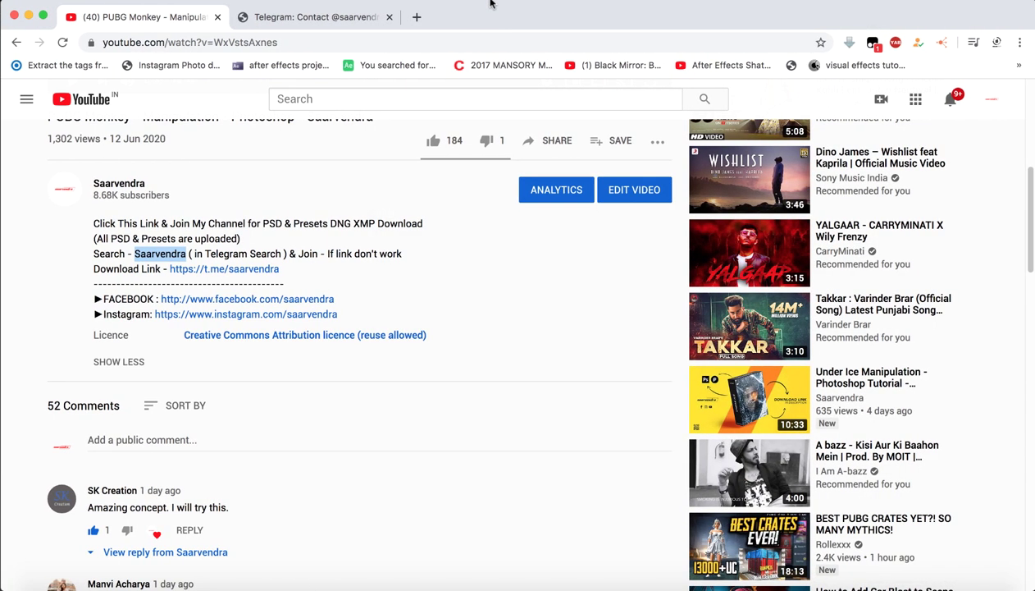
# - Close the Telegram link tab, leaving only the YouTube video, and return to DSC08498.psd in Photoshop
pyautogui.scroll(3, 397, 316)
pyautogui.scroll(3, 399, 293)
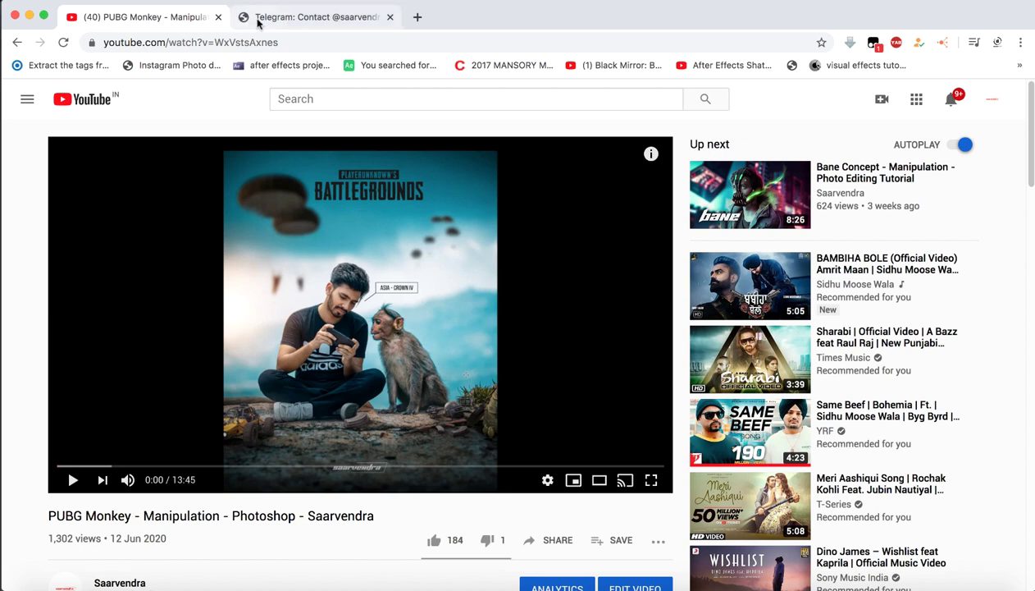
pyautogui.click(302, 20)
pyautogui.press('super+w')
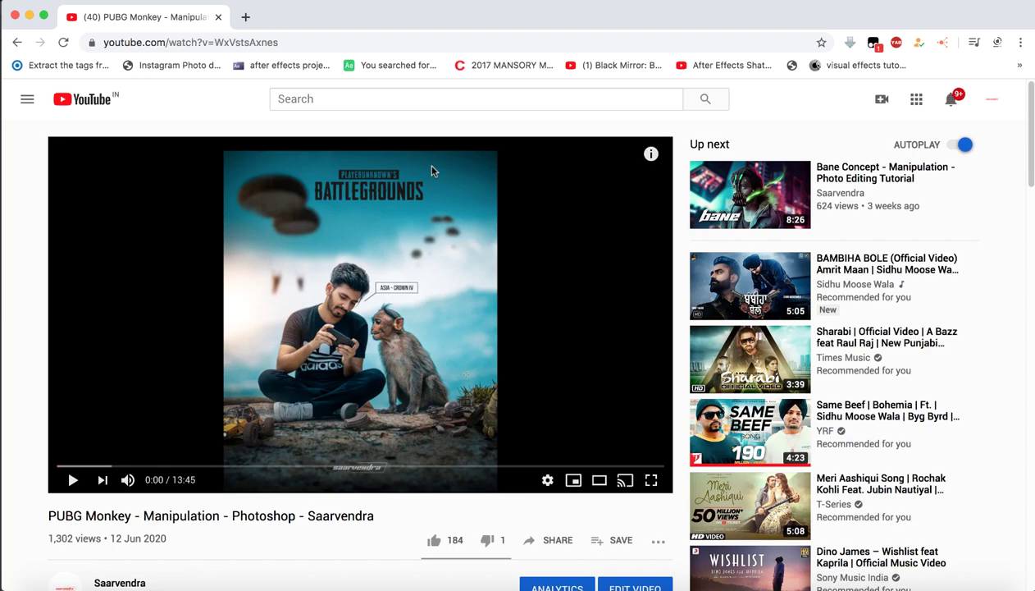
pyautogui.press('super+Tab')
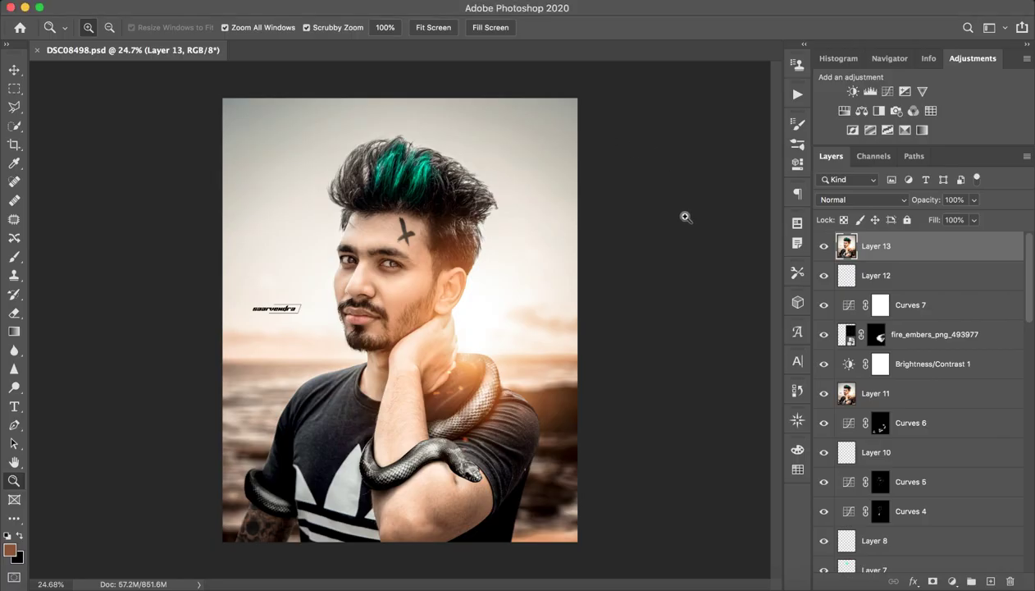
# - Show DSC08498.psd full screen and inspect the ear, the snake on the arm and the face
pyautogui.press('f')
pyautogui.press('f')
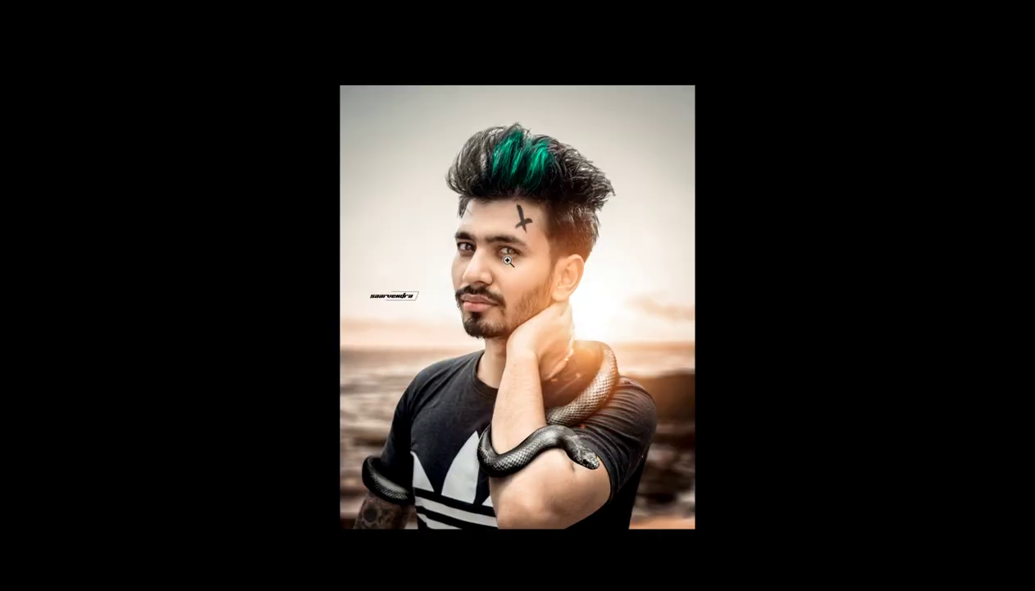
pyautogui.moveTo(574, 252); pyautogui.dragTo(602, 245)
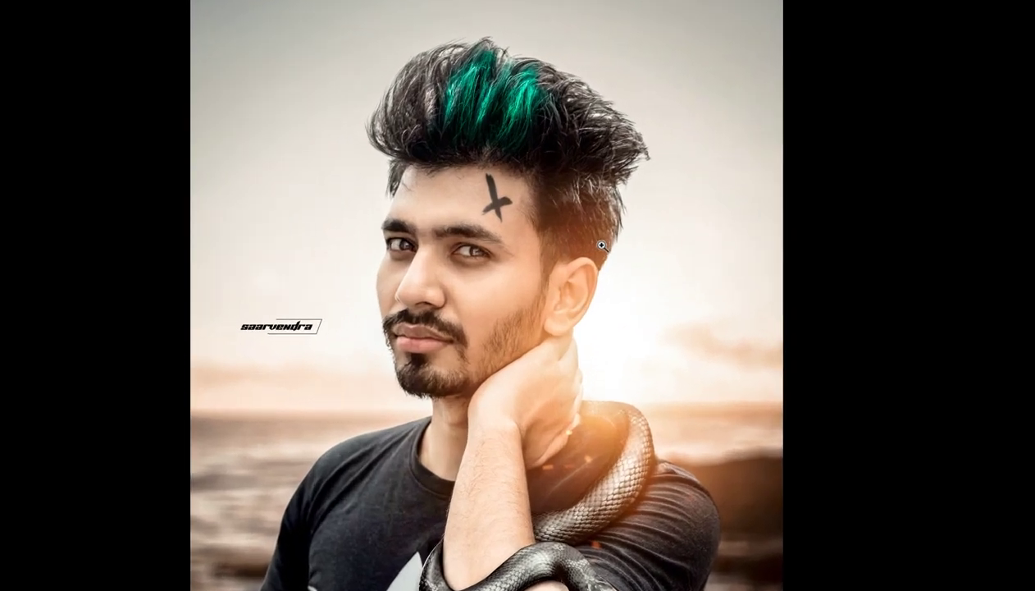
pyautogui.moveTo(582, 354)
pyautogui.mouseDown()
pyautogui.moveTo(538, 189)
pyautogui.moveTo(561, 13)
pyautogui.moveTo(584, 104)
pyautogui.moveTo(642, 122)
pyautogui.moveTo(573, 334)
pyautogui.mouseUp()
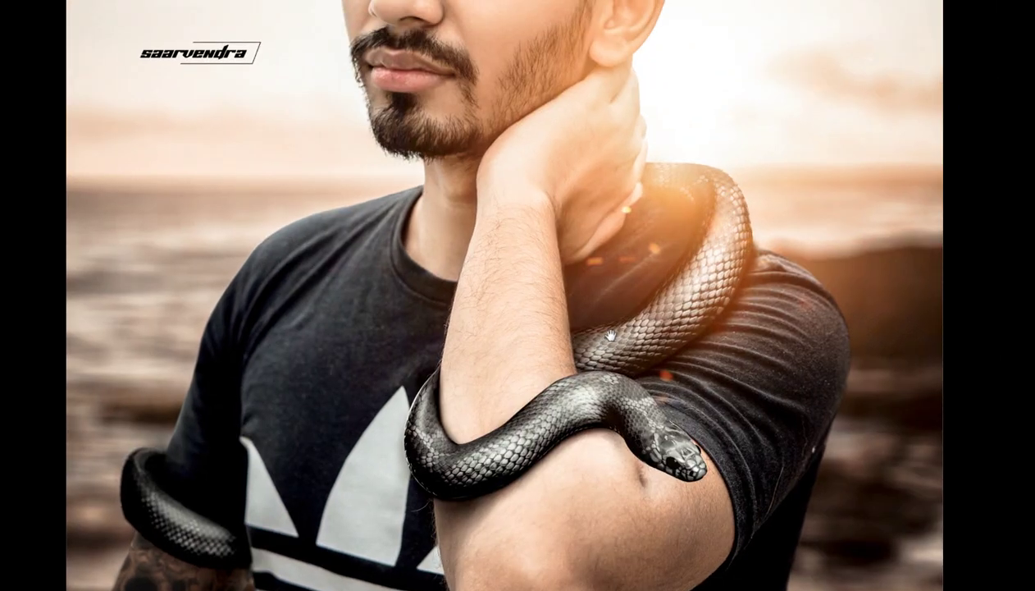
pyautogui.moveTo(610, 335); pyautogui.dragTo(577, 367)
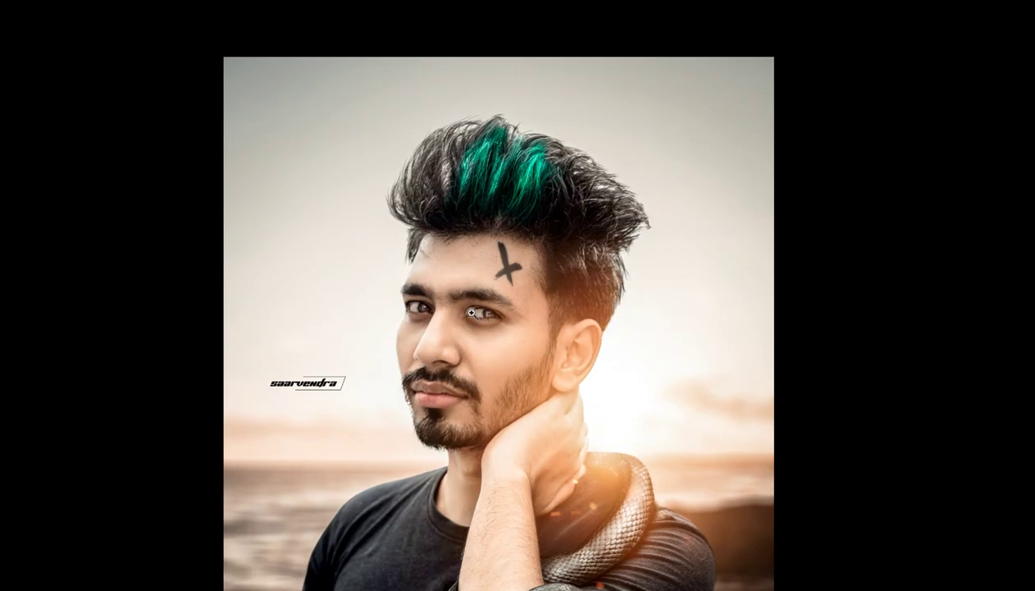
pyautogui.moveTo(526, 460); pyautogui.dragTo(566, 189)
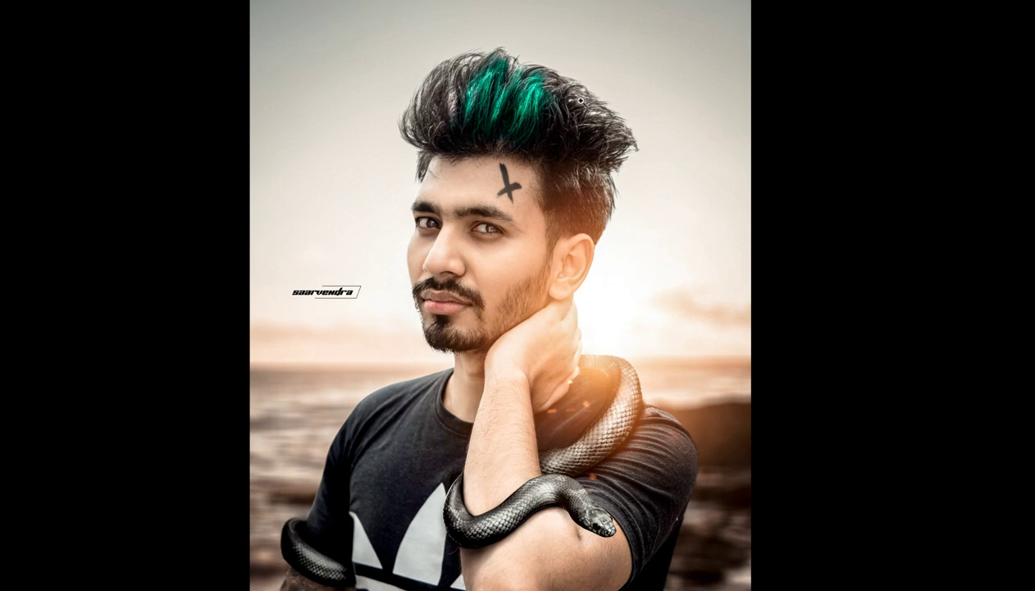
# - Zoom in on the head and green hair, then pan across the rest of the finished portrait
pyautogui.moveTo(580, 100)
pyautogui.mouseDown()
pyautogui.moveTo(634, 154)
pyautogui.moveTo(619, 151)
pyautogui.mouseUp()
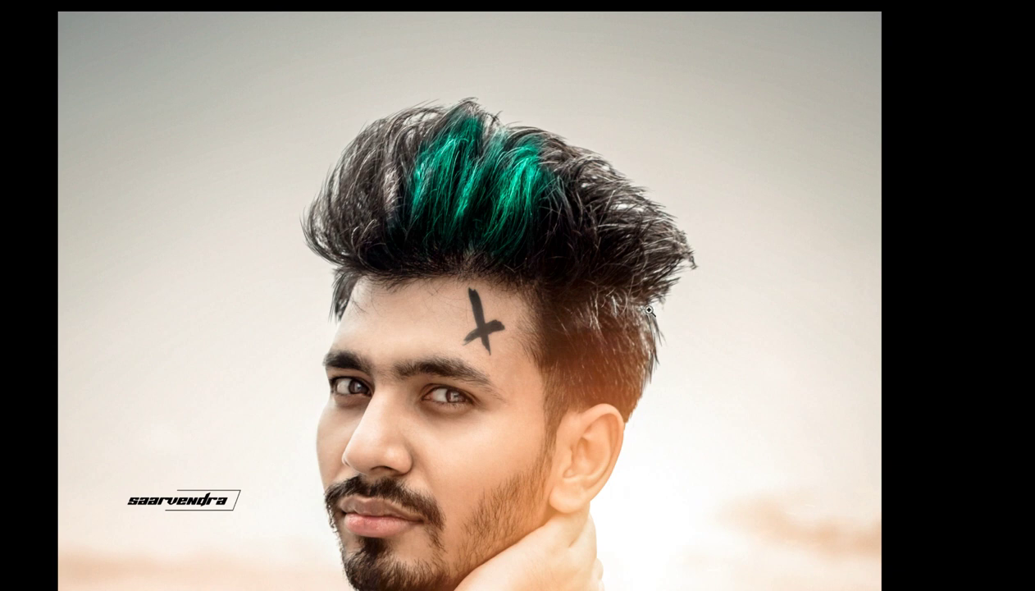
pyautogui.keyDown('alt'); pyautogui.click(737, 252); pyautogui.keyUp('alt')
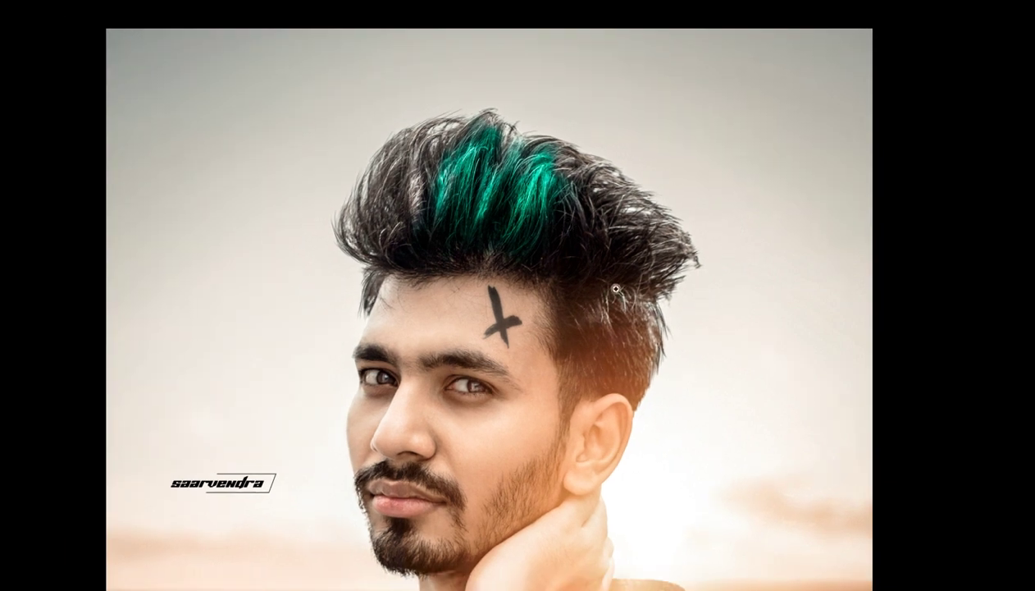
pyautogui.moveTo(585, 324); pyautogui.dragTo(594, 230)
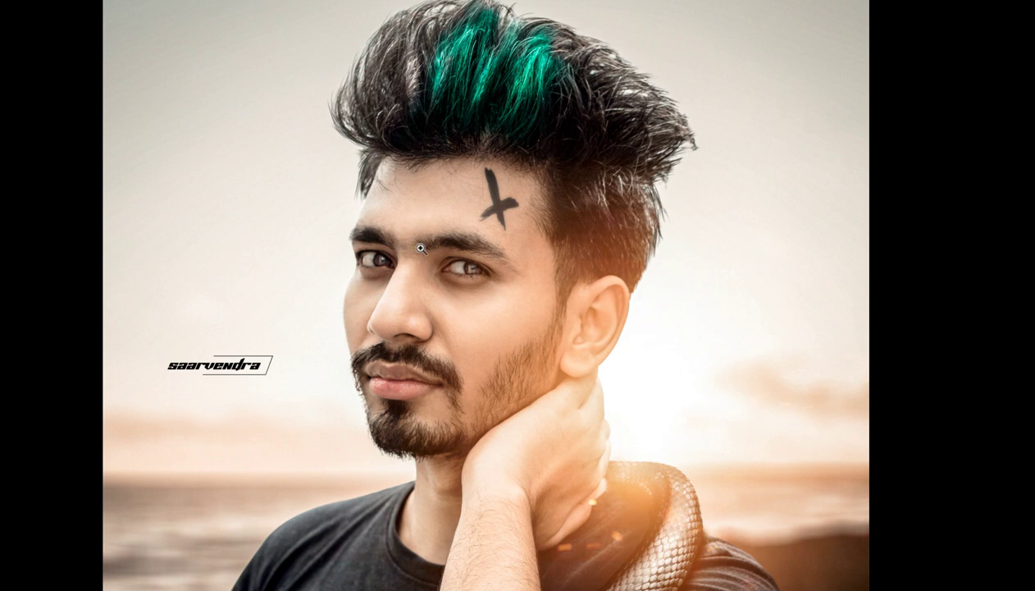
pyautogui.scroll(-3, 544, 284)
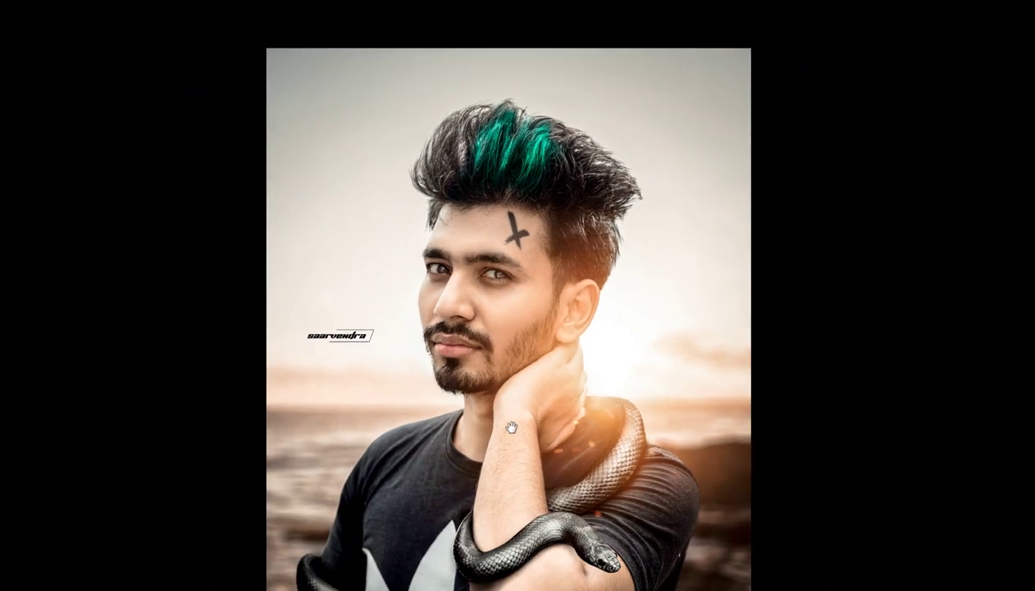
pyautogui.scroll(-3, 510, 429)
pyautogui.scroll(-2, 601, 232)
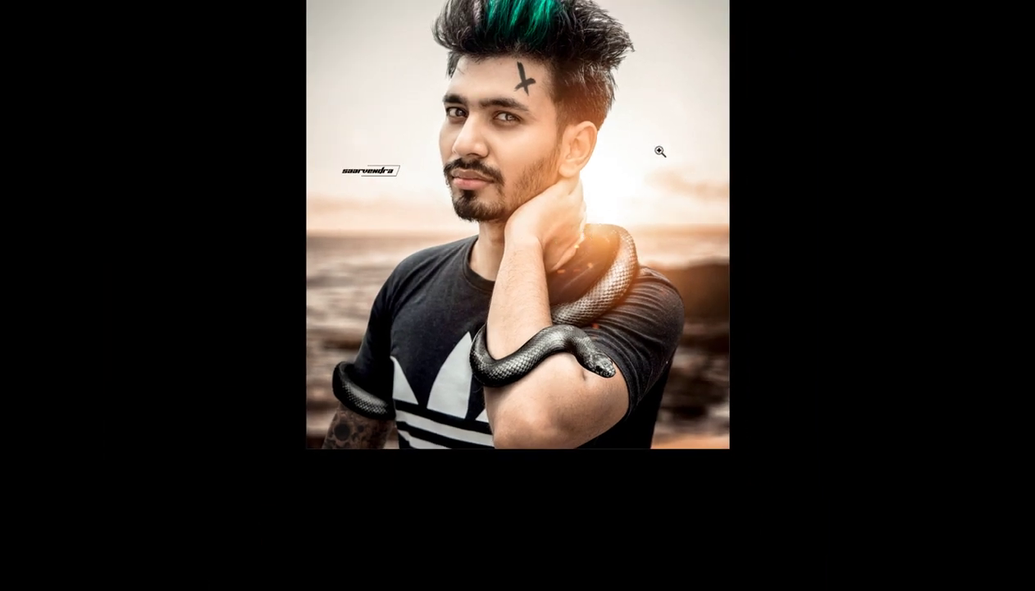
pyautogui.scroll(2, 658, 150)
pyautogui.moveTo(500, 273); pyautogui.dragTo(512, 267)
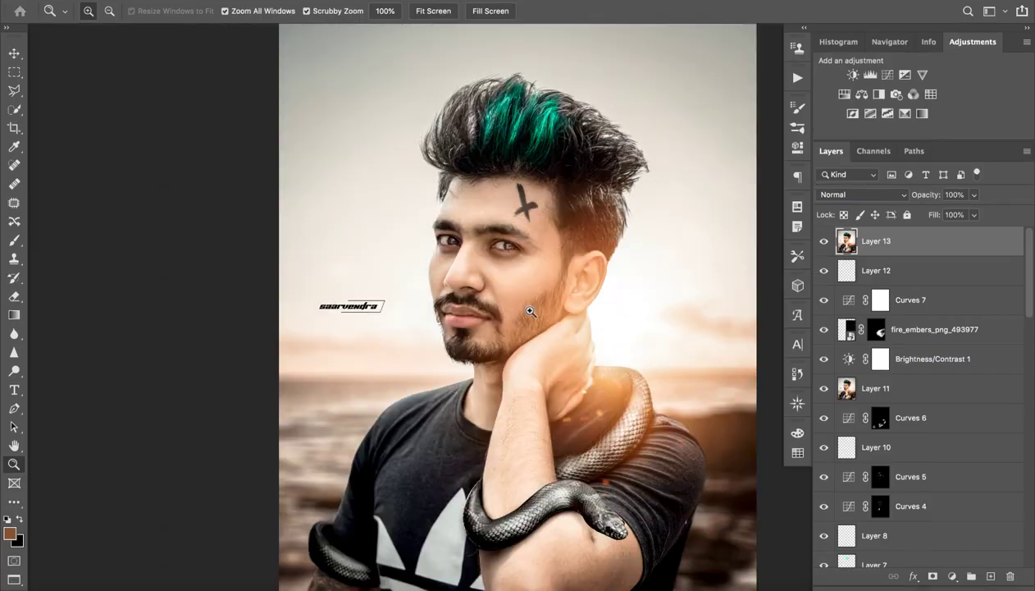
# - Quit the background Telegram app from the Dock
pyautogui.scroll(-3, 543, 305)
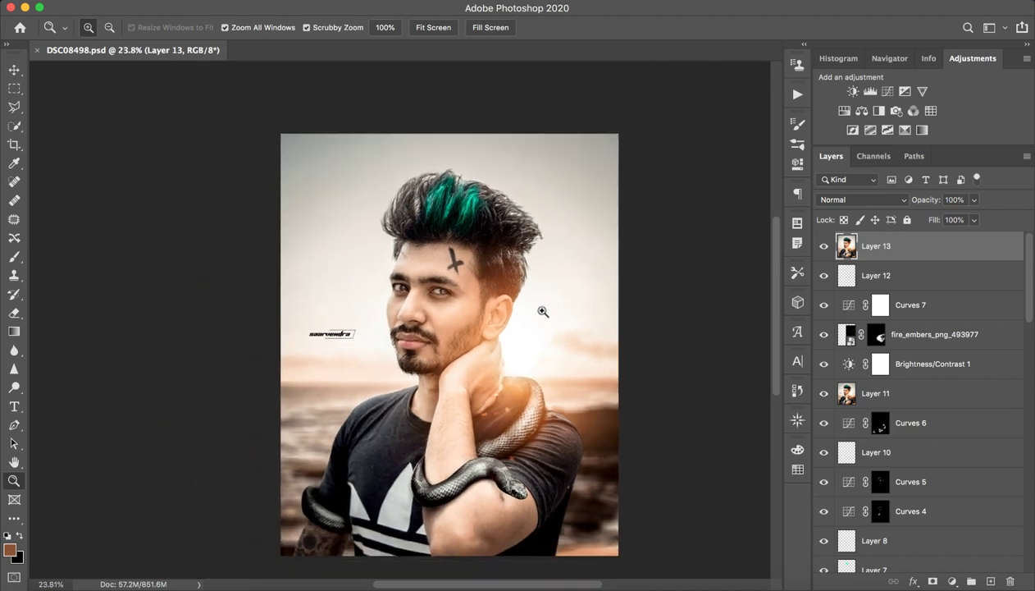
pyautogui.scroll(1, 543, 303)
pyautogui.scroll(2, 538, 312)
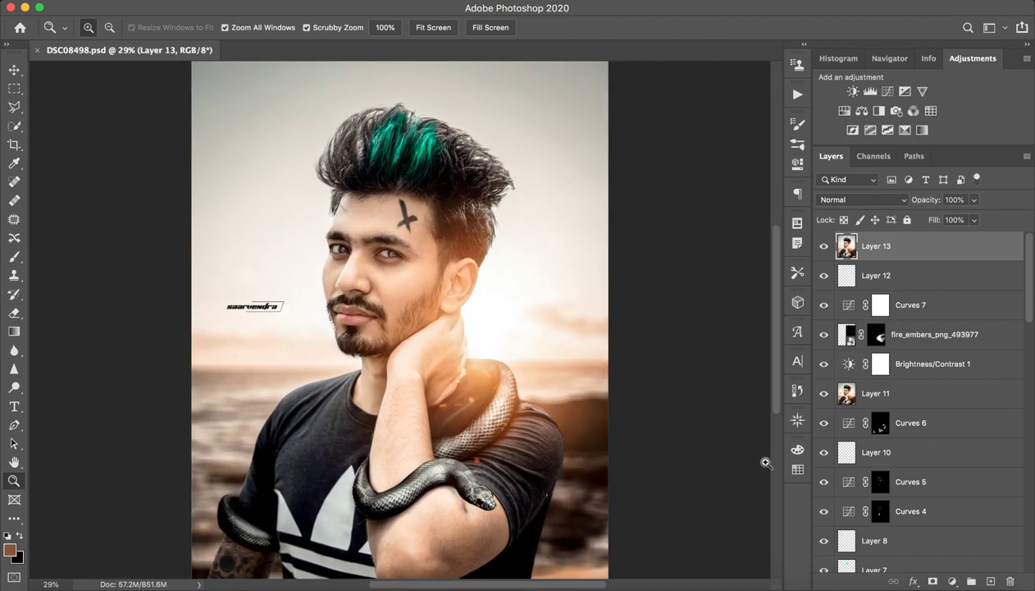
pyautogui.rightClick(848, 587)
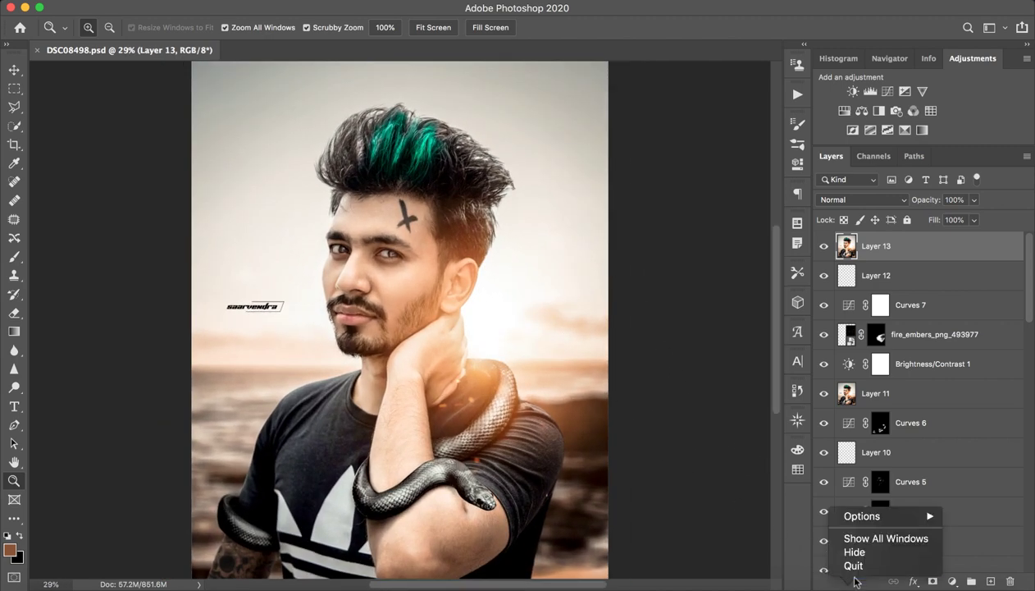
pyautogui.click(853, 561)
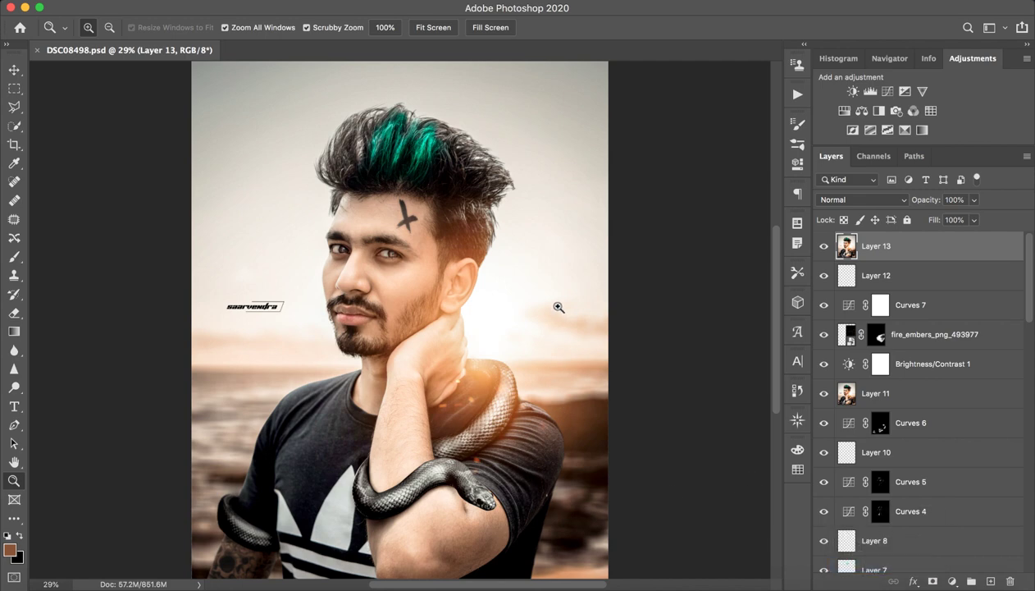
# - Purge all of Photoshop's cached memory with Edit > Purge > All
pyautogui.scroll(-1, 542, 238)
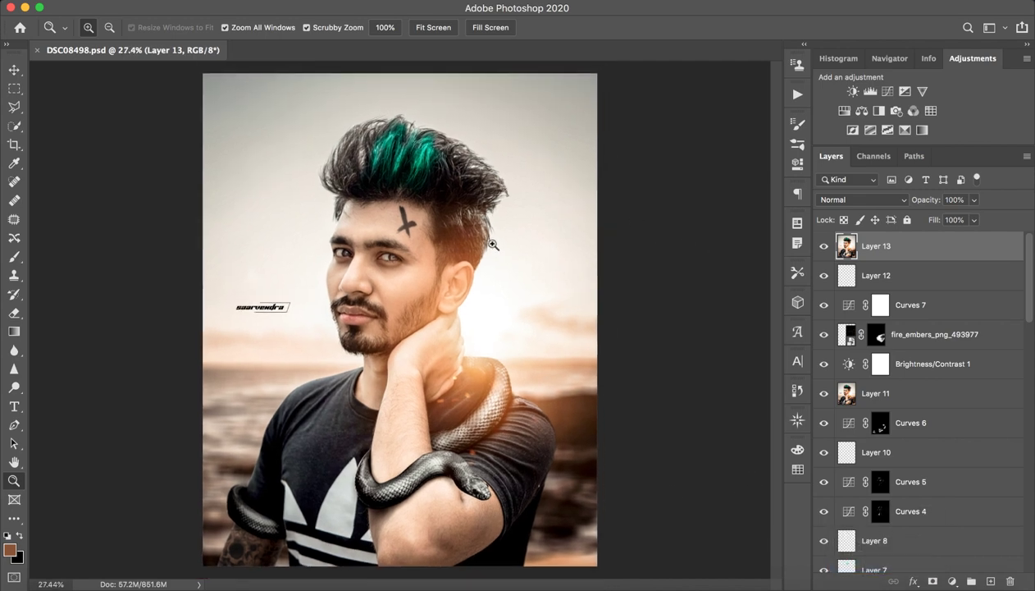
pyautogui.click(123, 7)
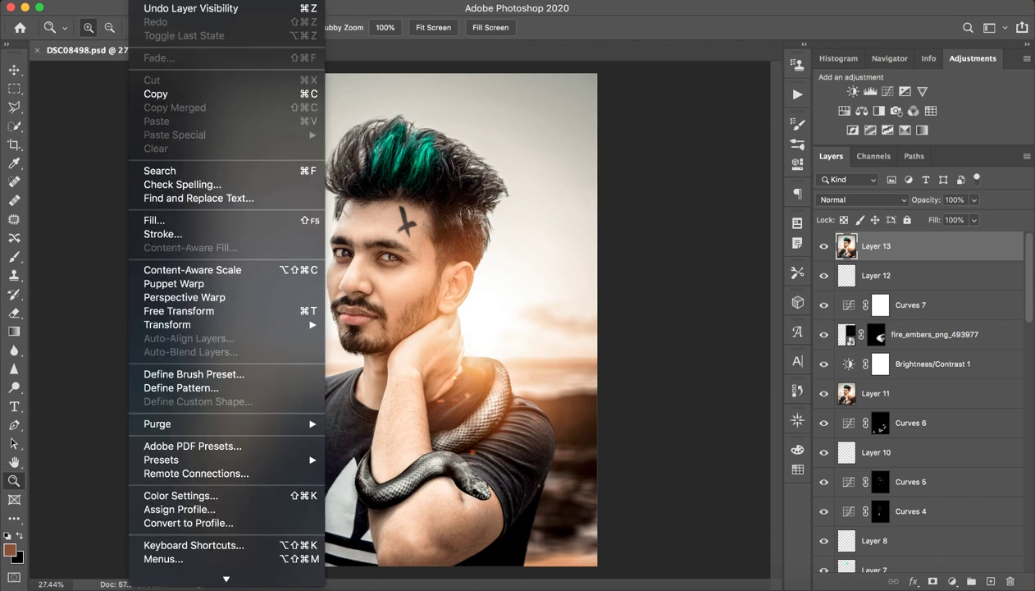
pyautogui.moveTo(158, 423)
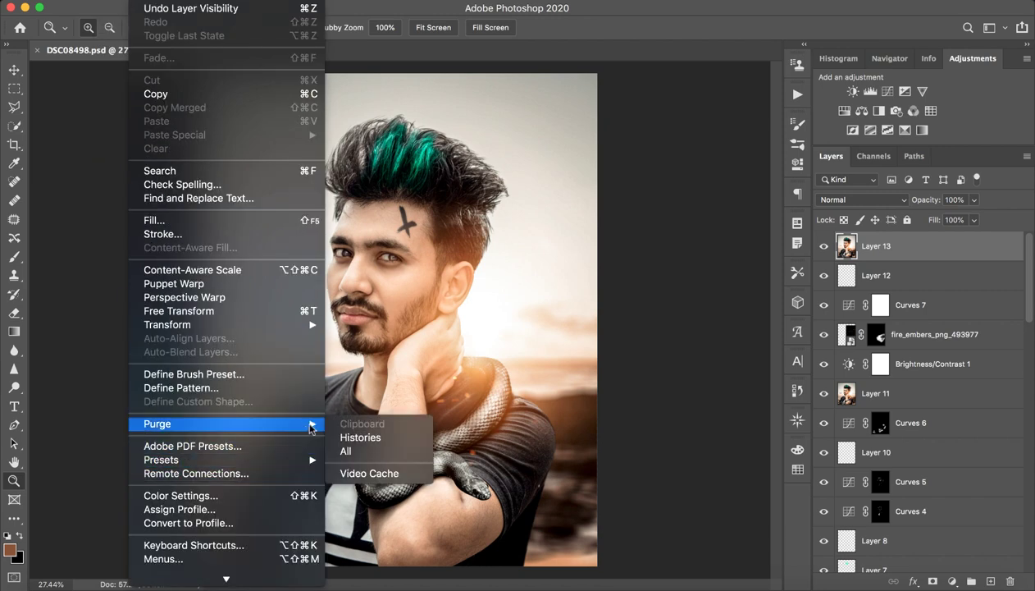
pyautogui.click(369, 453)
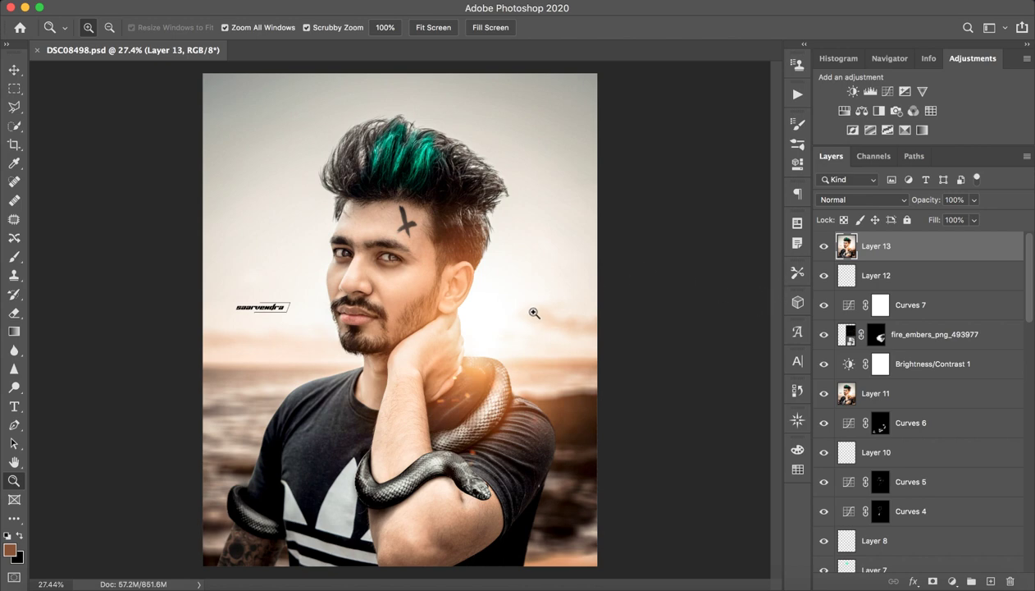
# - Hide the upper layers, including the teal hair, watermark and long-named photo layer
pyautogui.moveTo(528, 310); pyautogui.dragTo(541, 331)
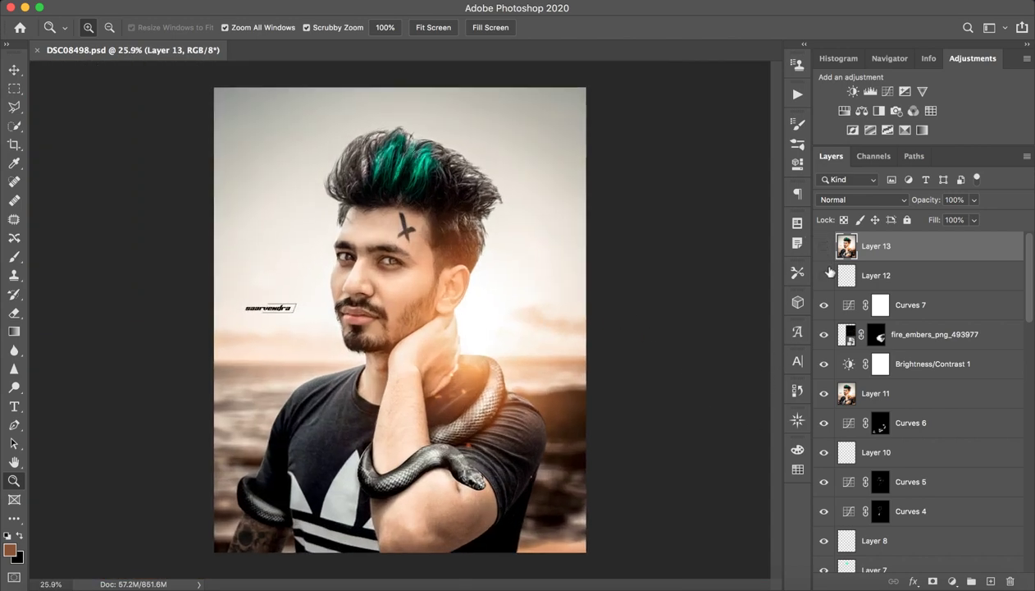
pyautogui.moveTo(823, 304); pyautogui.dragTo(837, 407)
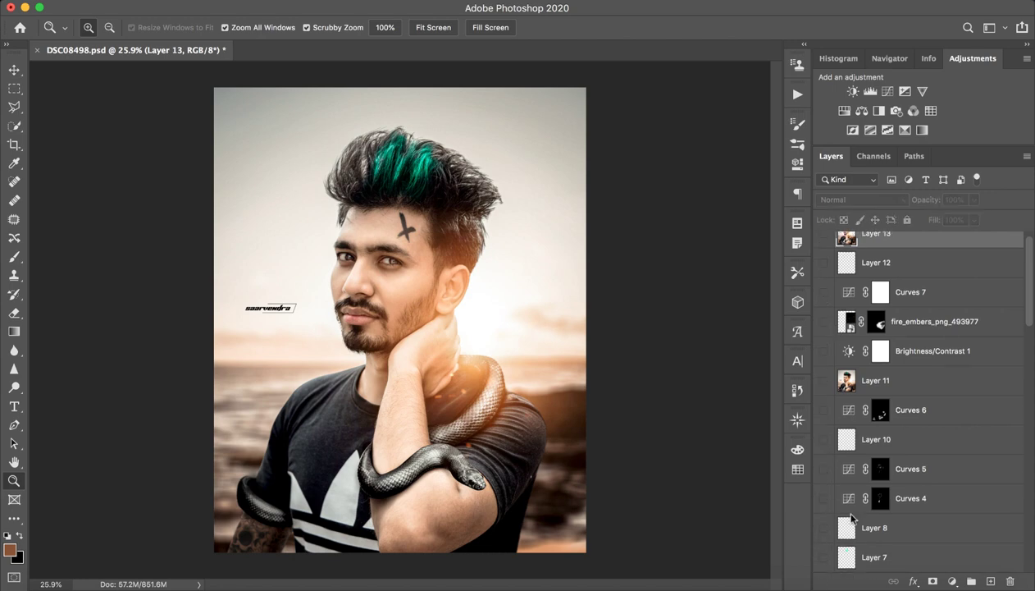
pyautogui.scroll(-2, 836, 407)
pyautogui.scroll(10, 815, 326)
pyautogui.scroll(-3, 826, 392)
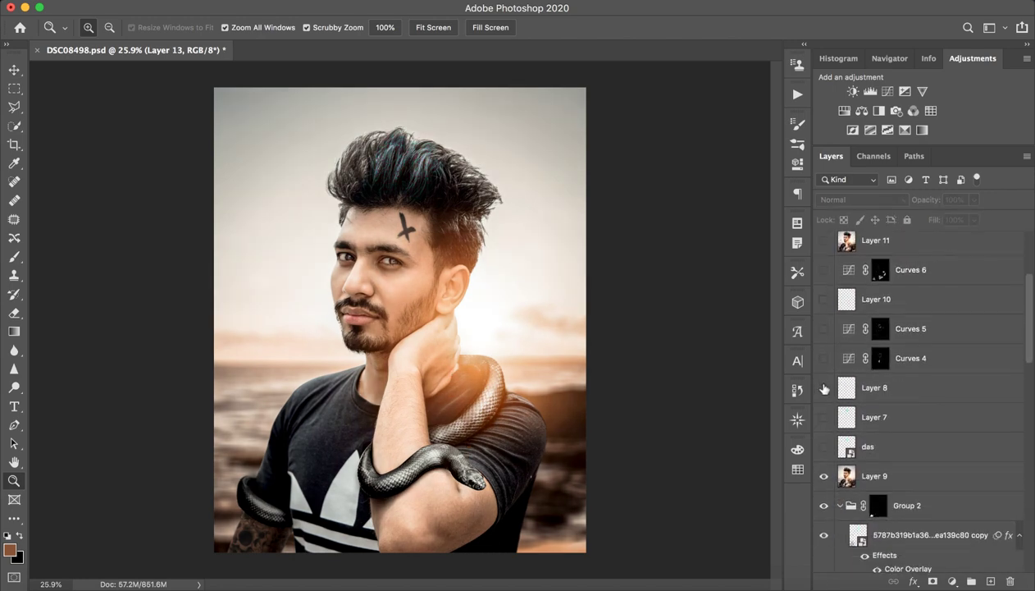
pyautogui.scroll(-1, 826, 481)
pyautogui.scroll(-5, 824, 451)
pyautogui.click(823, 368)
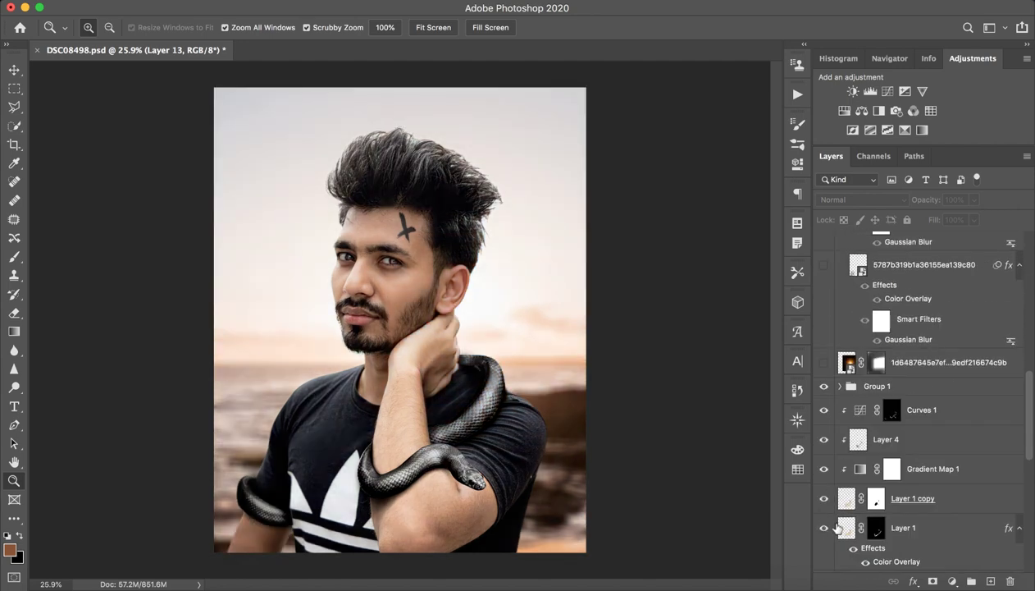
# - Hide the snake, forehead mark and remaining layers, then select the background beach layer
pyautogui.scroll(-5, 823, 328)
pyautogui.moveTo(823, 318); pyautogui.dragTo(815, 452)
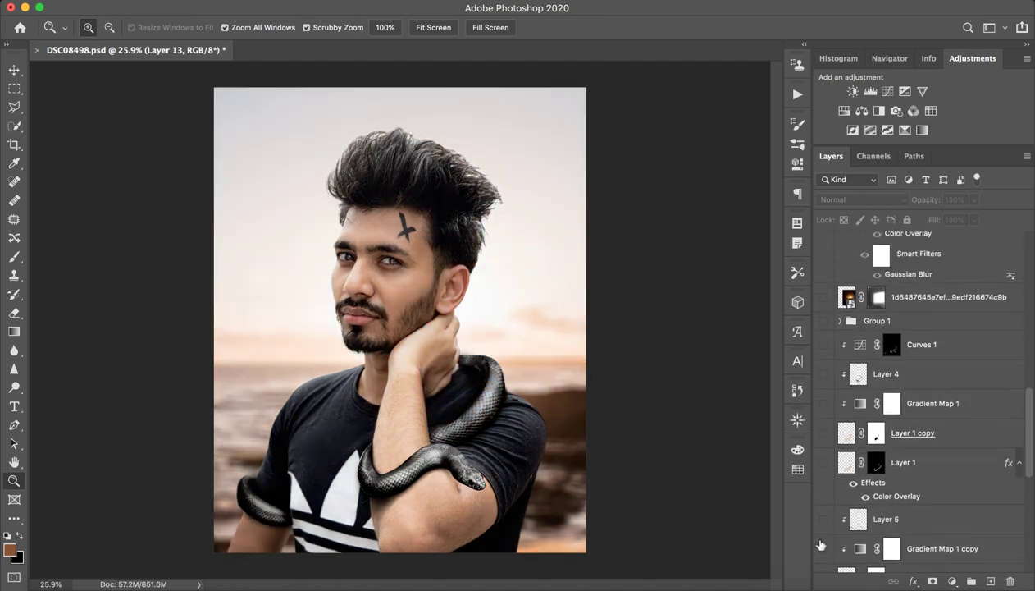
pyautogui.moveTo(823, 328); pyautogui.dragTo(823, 536)
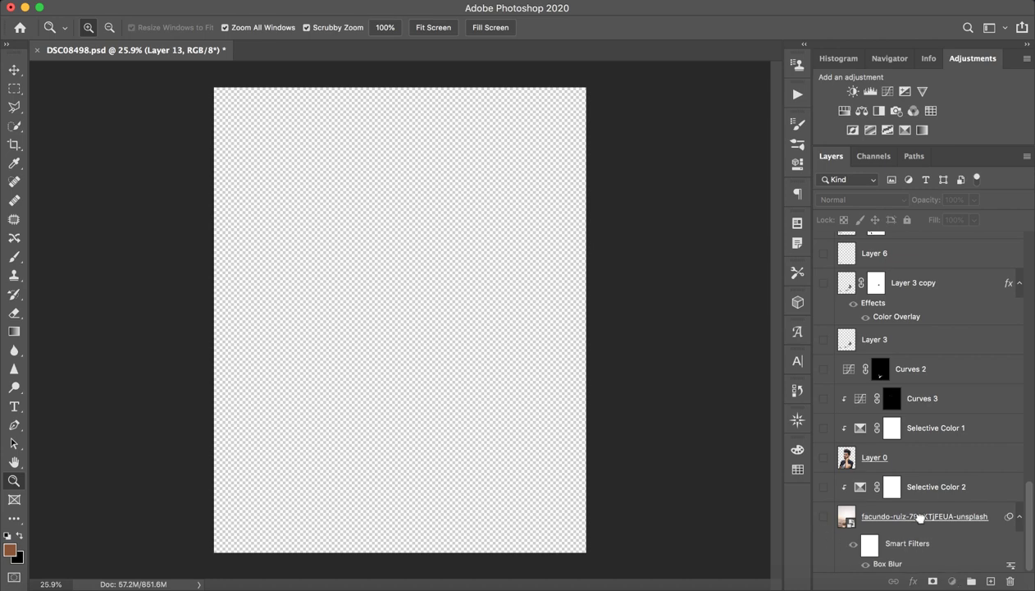
pyautogui.click(903, 512)
# - Show the blurred beach background and check its Box Blur smart filter's Radius 49, leaving it unchanged
pyautogui.click(823, 517)
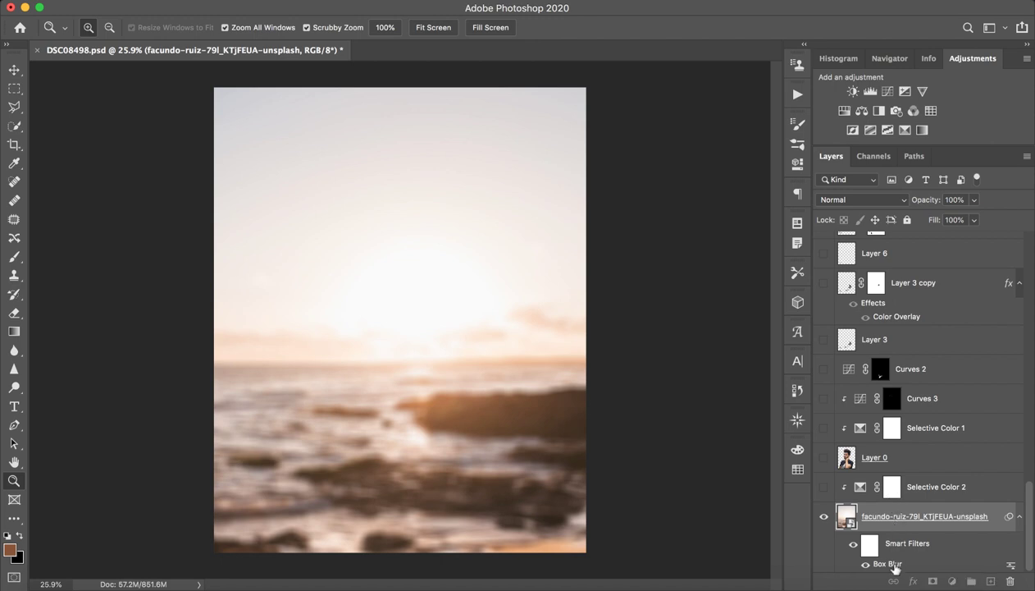
pyautogui.doubleClick(885, 562)
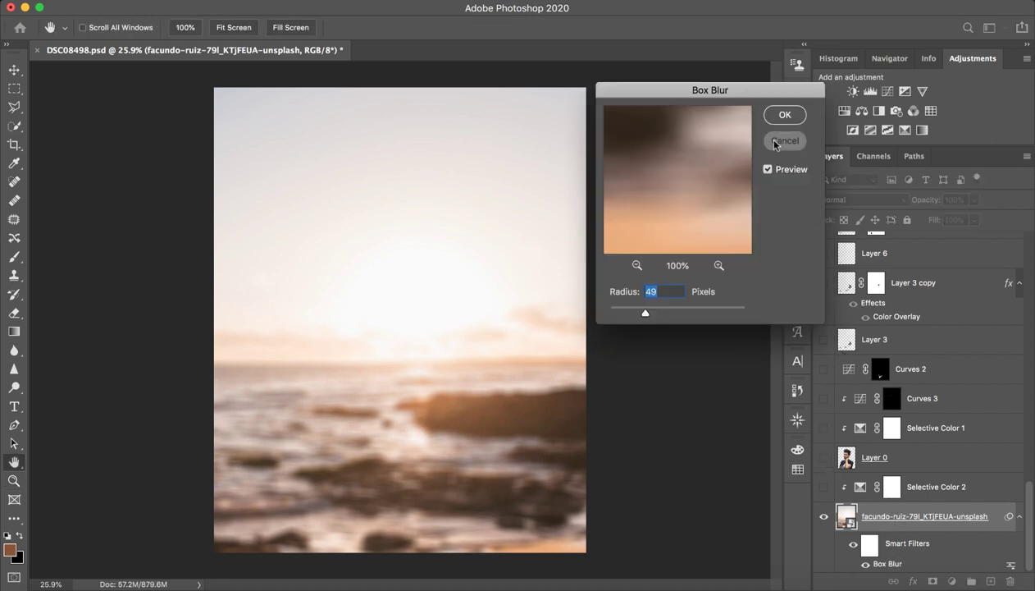
pyautogui.click(784, 140)
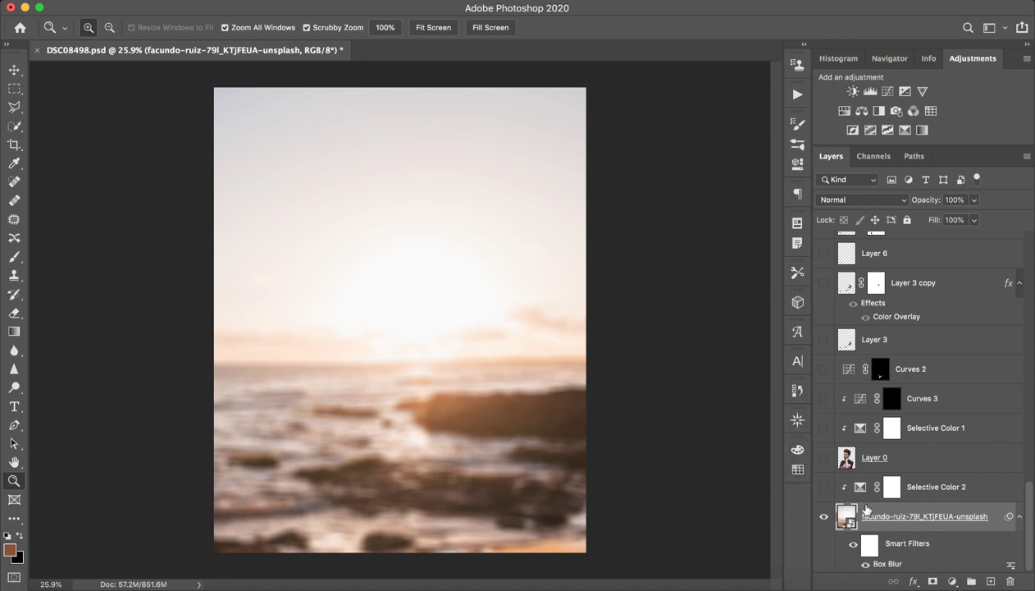
# - Turn on Selective Color 2 and set its Blacks range to +14 Black
pyautogui.click(947, 487)
pyautogui.click(824, 487)
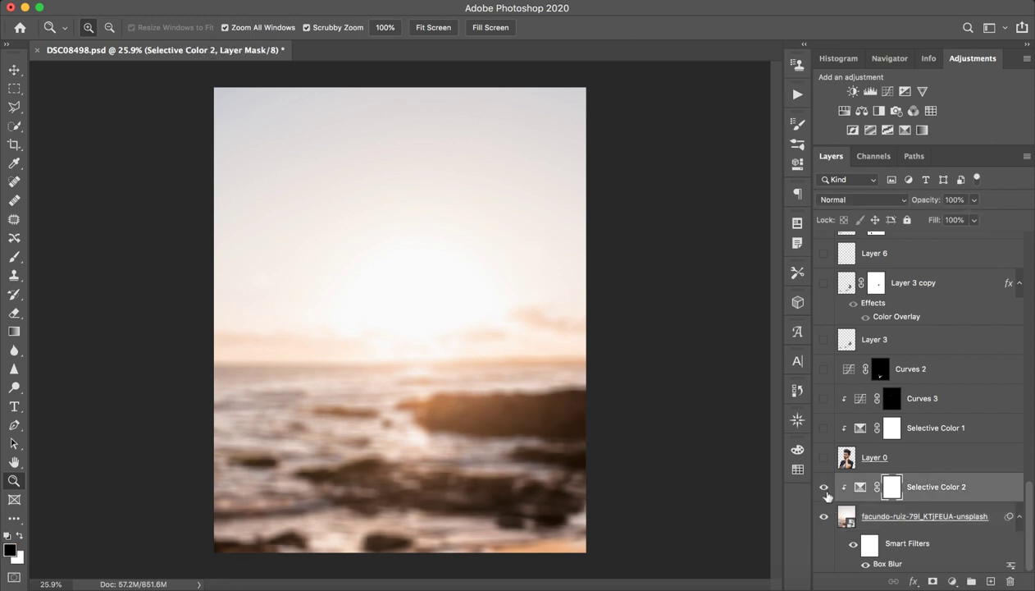
pyautogui.click(823, 487)
pyautogui.click(823, 487)
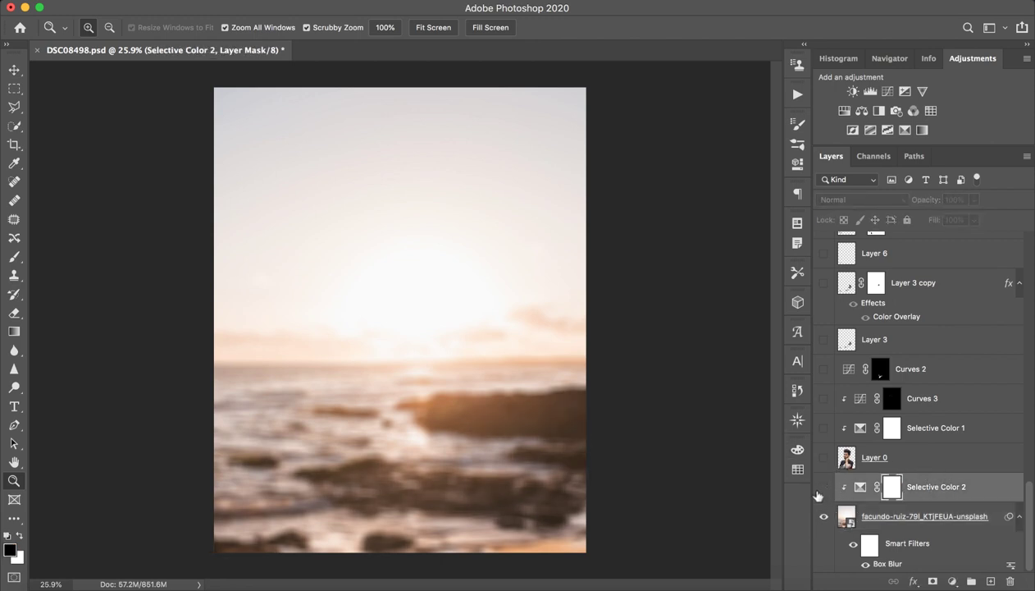
pyautogui.click(823, 487)
pyautogui.doubleClick(858, 487)
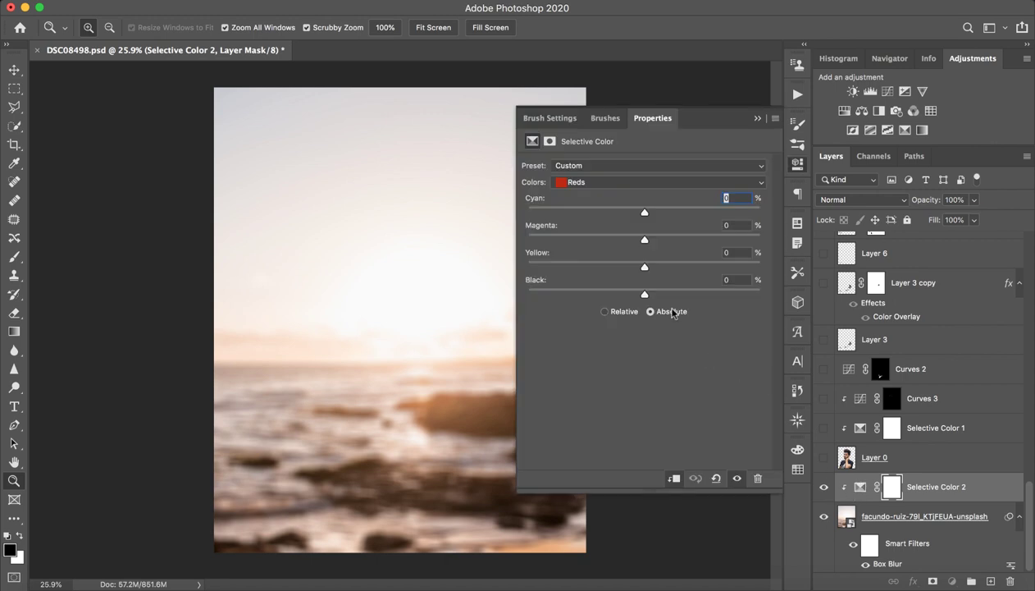
pyautogui.click(638, 182)
pyautogui.click(640, 264)
pyautogui.moveTo(645, 294); pyautogui.dragTo(663, 292)
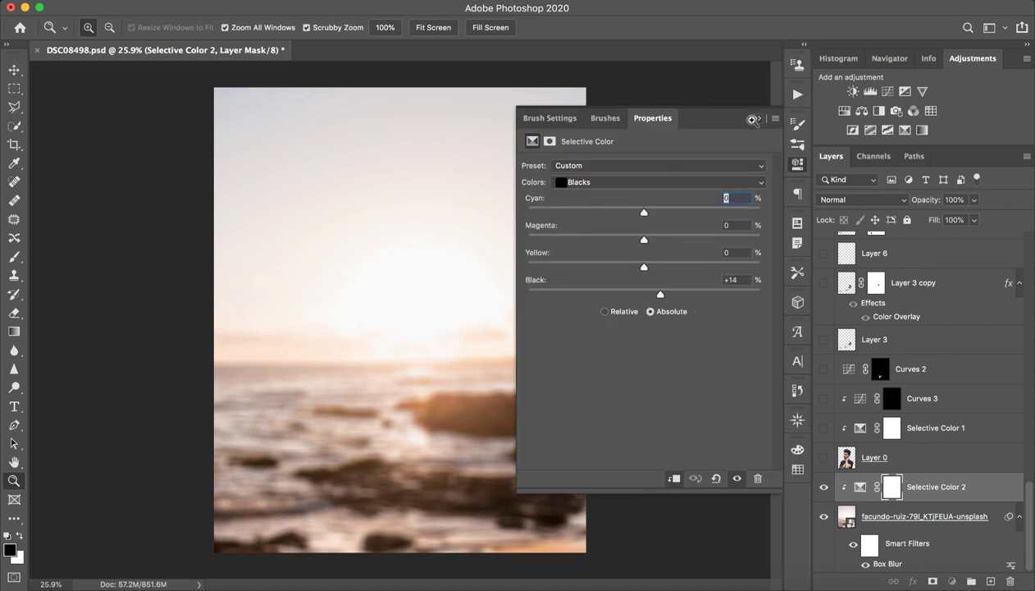
pyautogui.click(752, 120)
# - Raise Selective Color 2's Blacks to +100 Black and show the man's Layer 0 above it
pyautogui.click(823, 487)
pyautogui.click(823, 488)
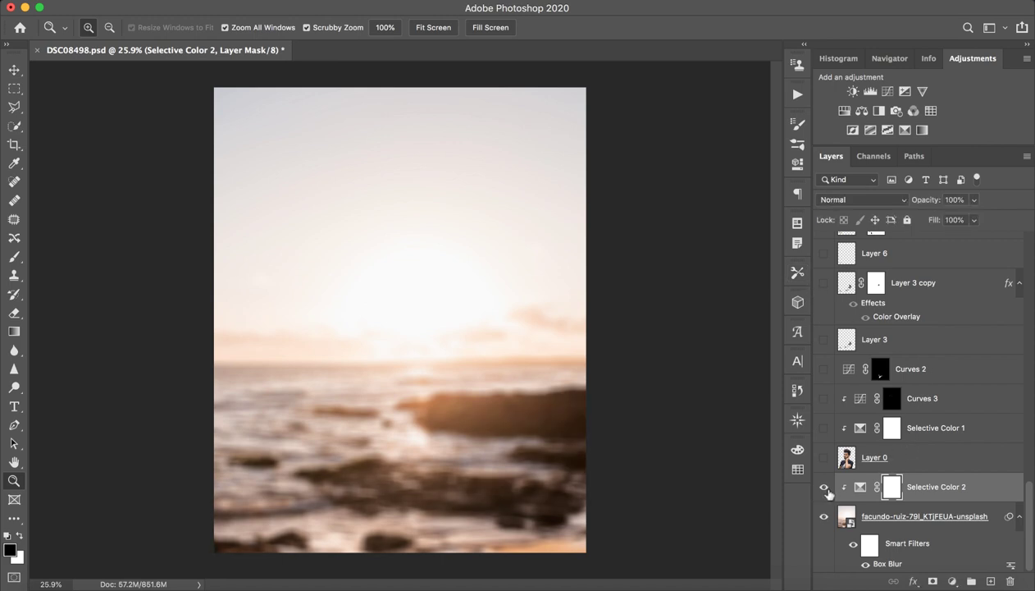
pyautogui.click(824, 487)
pyautogui.doubleClick(846, 487)
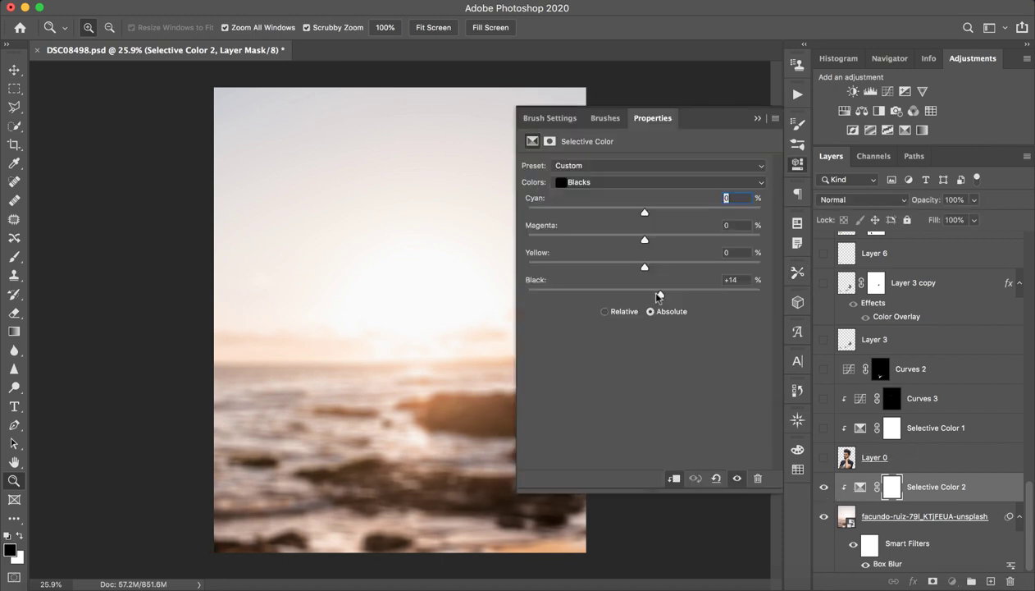
pyautogui.moveTo(659, 295)
pyautogui.mouseDown()
pyautogui.moveTo(733, 291)
pyautogui.moveTo(665, 292)
pyautogui.mouseUp()
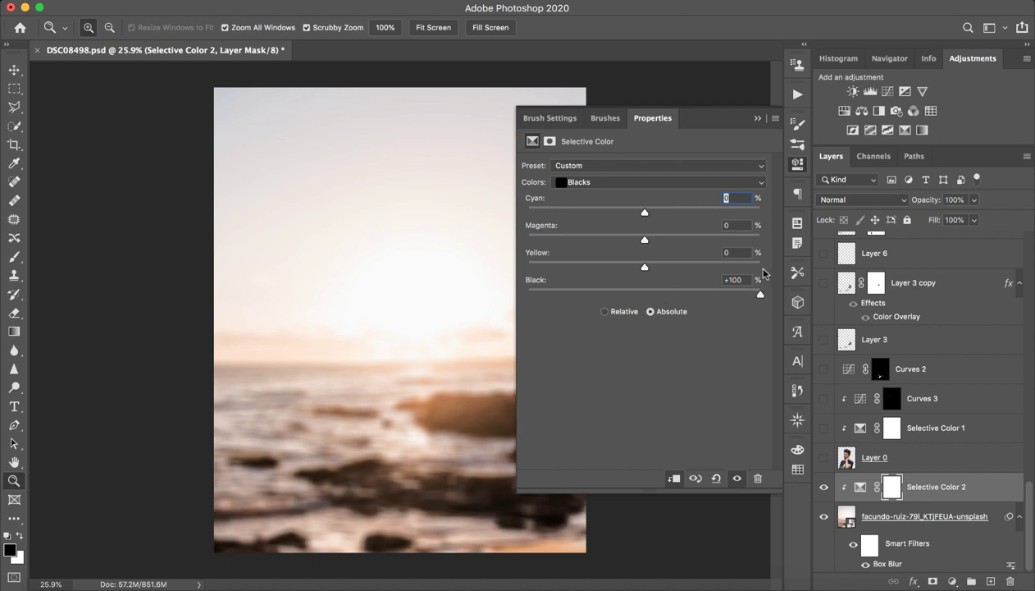
pyautogui.click(758, 119)
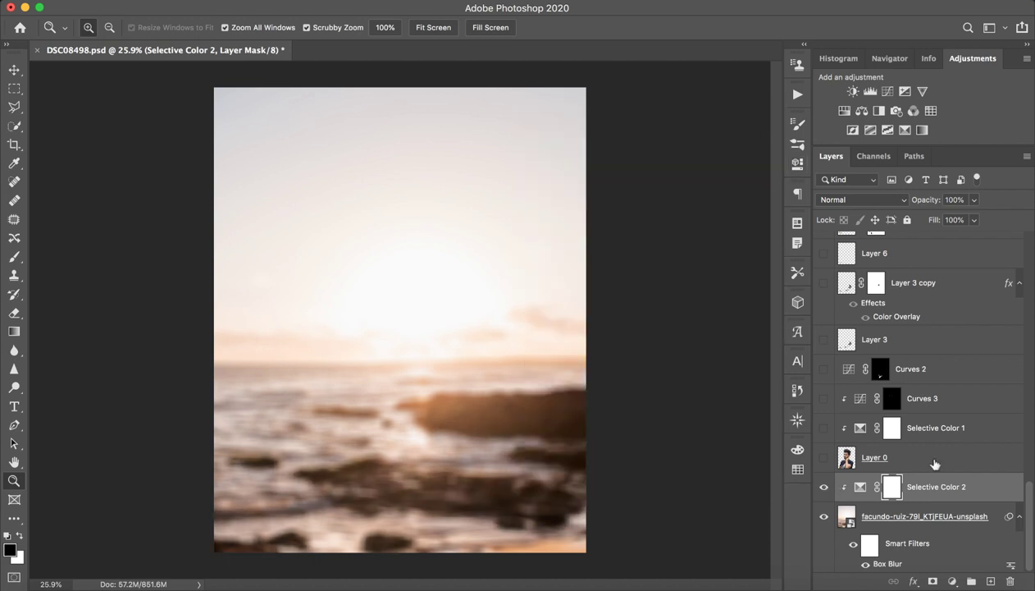
pyautogui.click(923, 457)
pyautogui.click(823, 457)
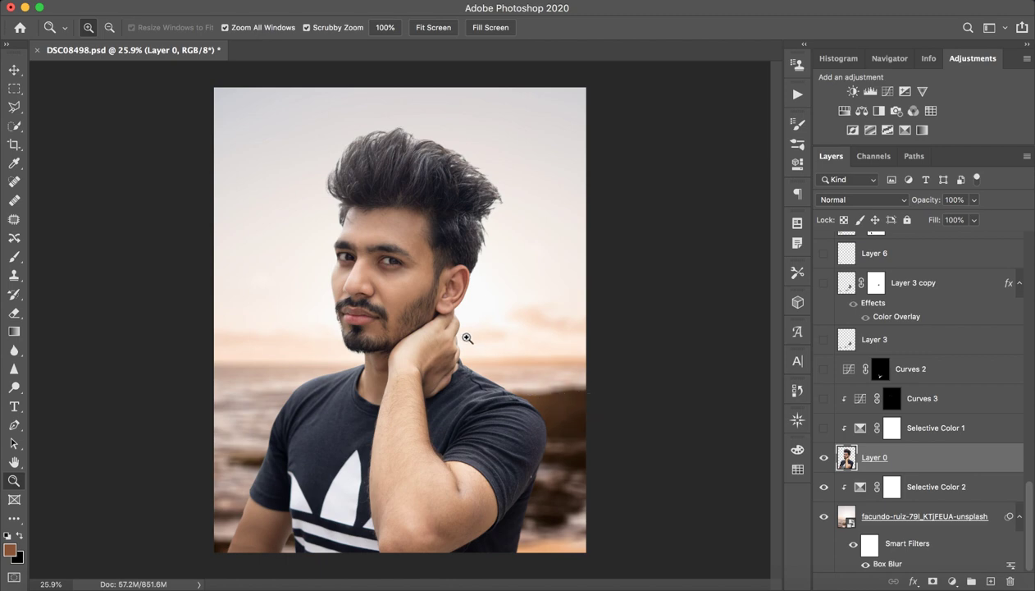
# - Zoom in on the chin and neck cutout edges, then zoom out to view the whole head
pyautogui.moveTo(355, 353); pyautogui.dragTo(455, 334)
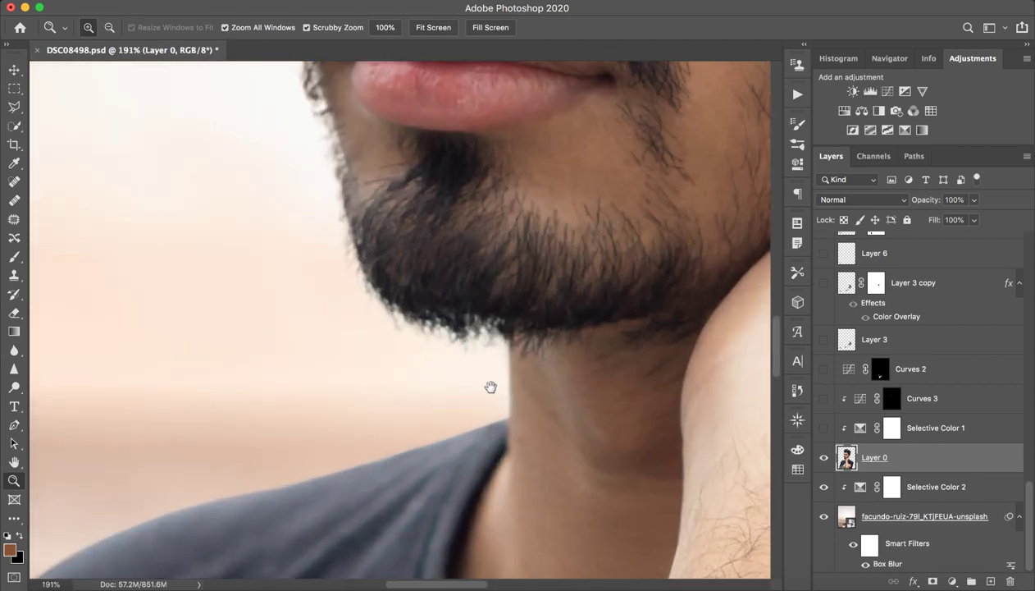
pyautogui.scroll(-3, 489, 387)
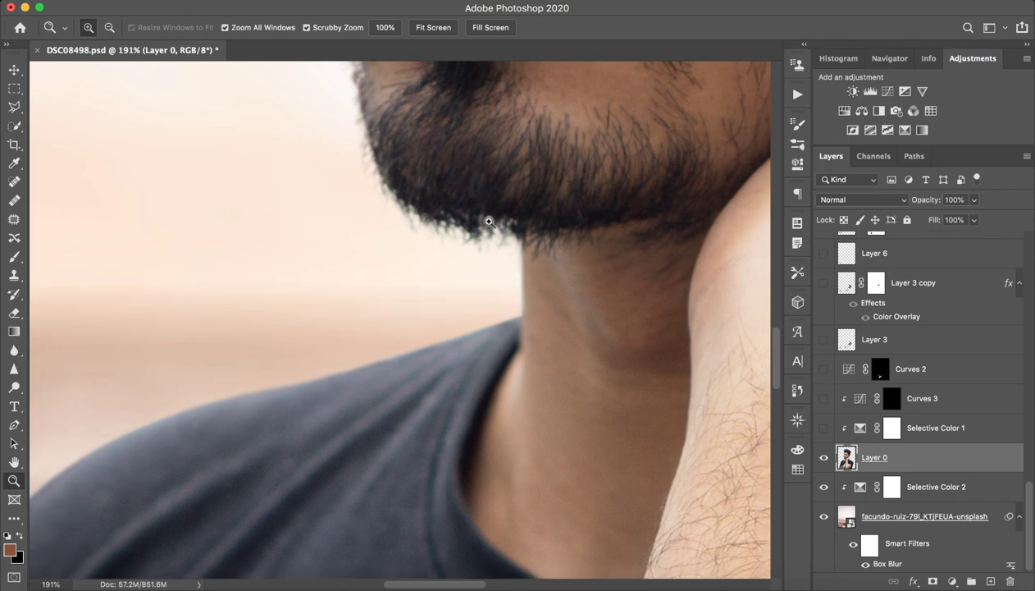
pyautogui.moveTo(468, 221)
pyautogui.mouseDown()
pyautogui.moveTo(392, 246)
pyautogui.moveTo(428, 238)
pyautogui.mouseUp()
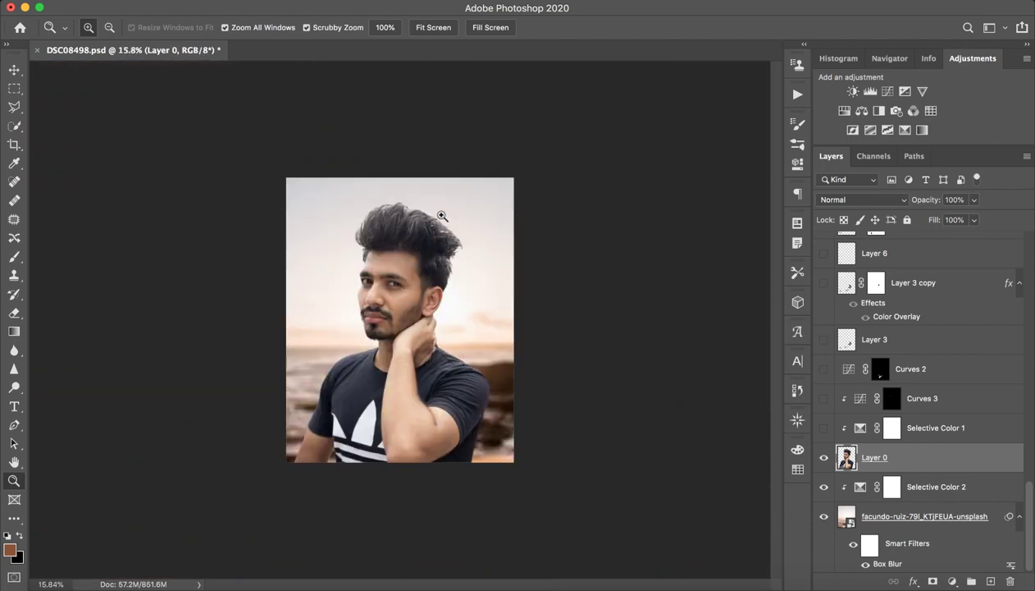
pyautogui.moveTo(410, 303)
pyautogui.mouseDown()
pyautogui.moveTo(463, 304)
pyautogui.moveTo(451, 309)
pyautogui.mouseUp()
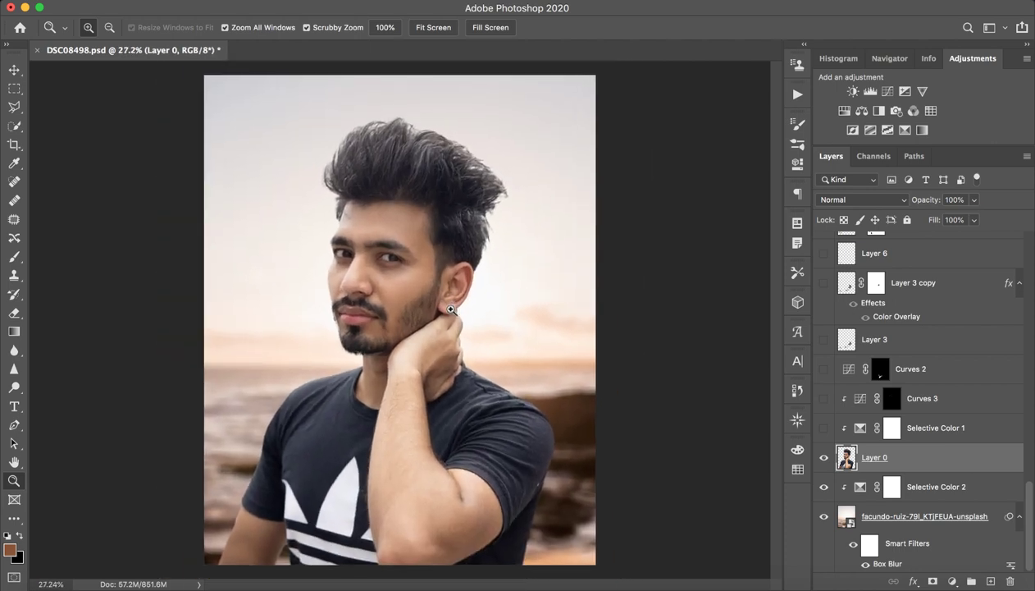
# - Turn on Selective Color 1, set Blacks Yellow to +5, and inspect the sleeve edge
pyautogui.click(935, 427)
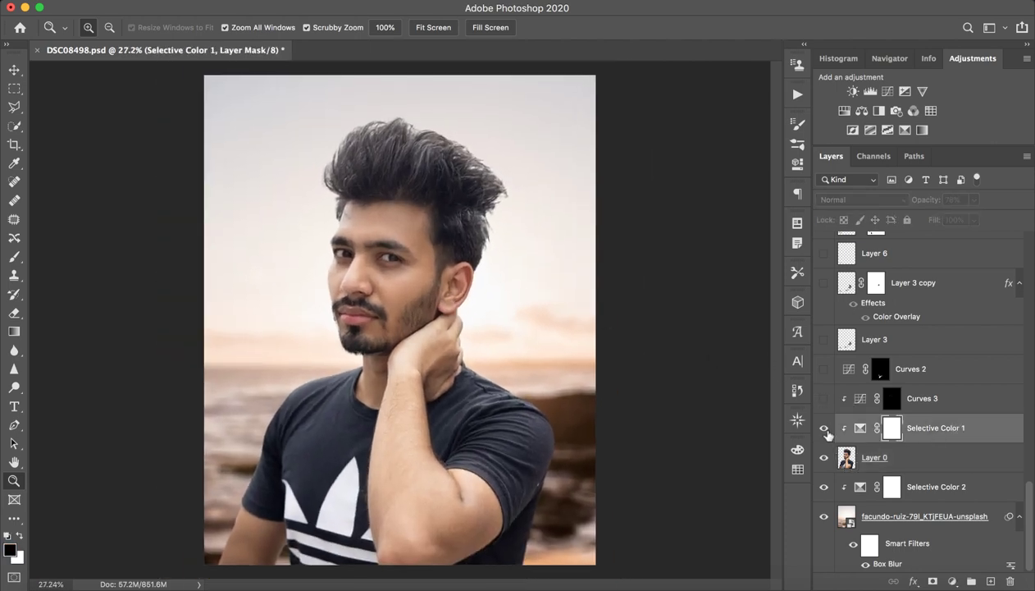
pyautogui.click(824, 427)
pyautogui.doubleClick(860, 428)
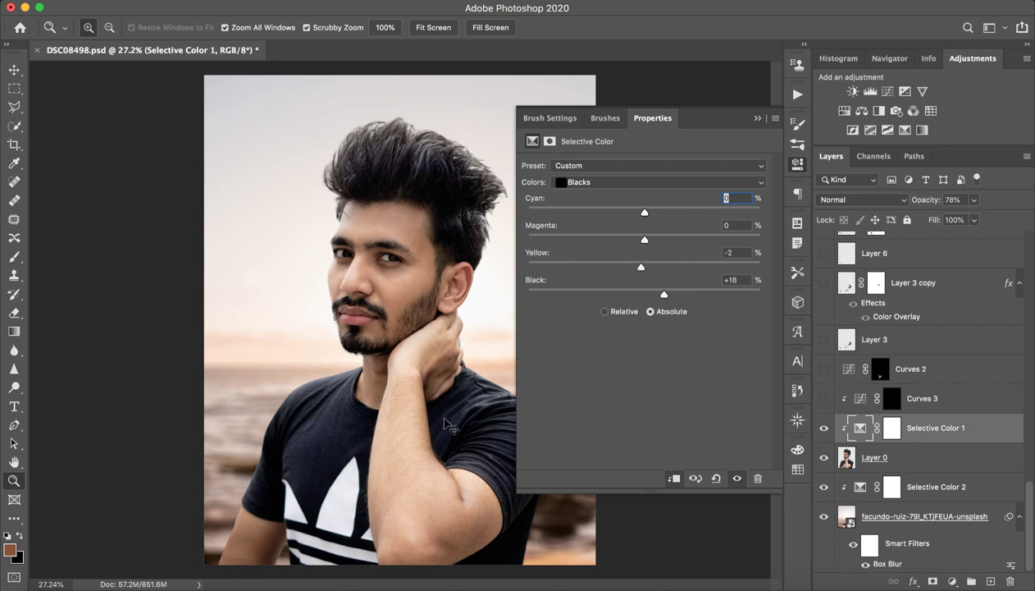
pyautogui.moveTo(640, 266); pyautogui.dragTo(650, 267)
pyautogui.click(756, 120)
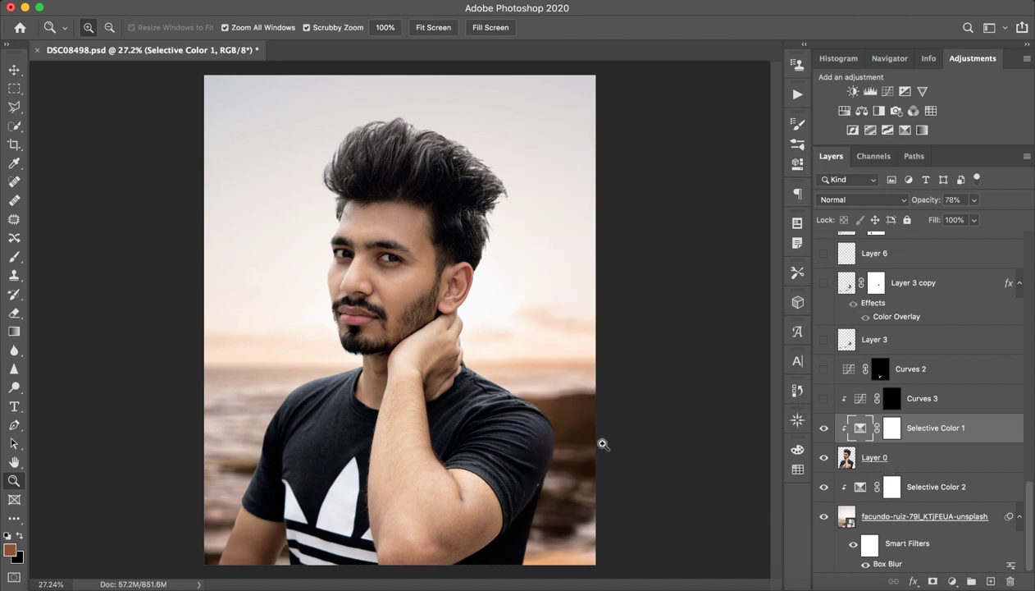
pyautogui.moveTo(591, 482)
pyautogui.mouseDown()
pyautogui.moveTo(700, 476)
pyautogui.moveTo(626, 459)
pyautogui.moveTo(565, 338)
pyautogui.mouseUp()
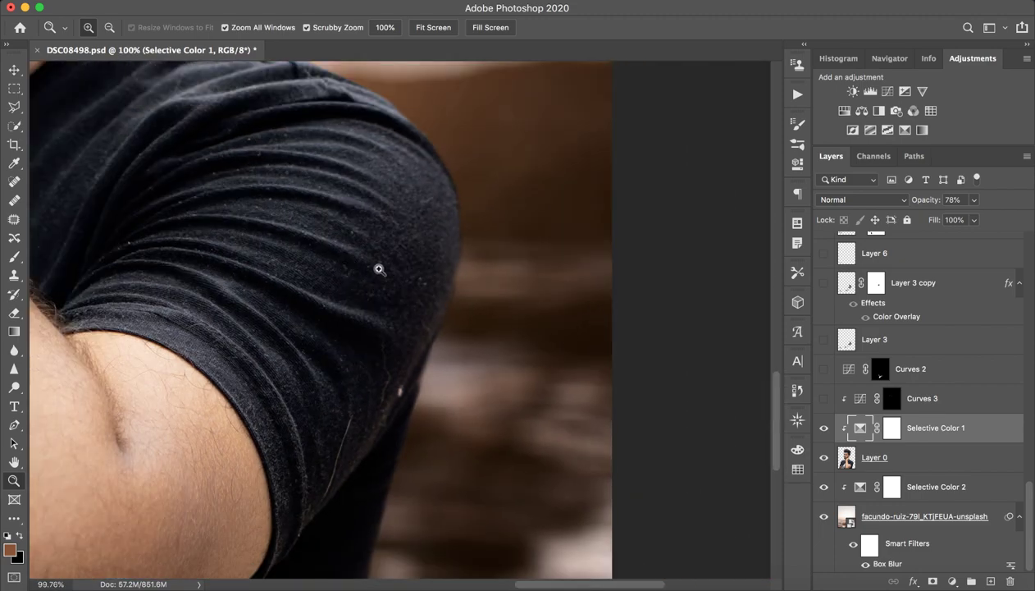
pyautogui.moveTo(437, 304)
pyautogui.mouseDown()
pyautogui.moveTo(419, 291)
pyautogui.moveTo(361, 318)
pyautogui.mouseUp()
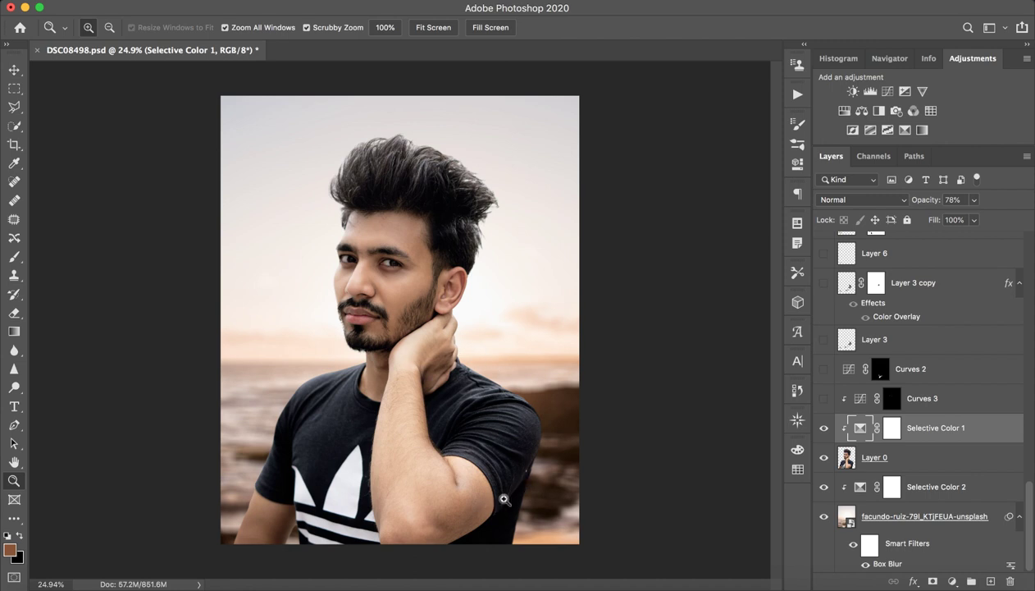
# - Turn on Curves 3, reshape its tone curve, and target its mask
pyautogui.scroll(3, 879, 471)
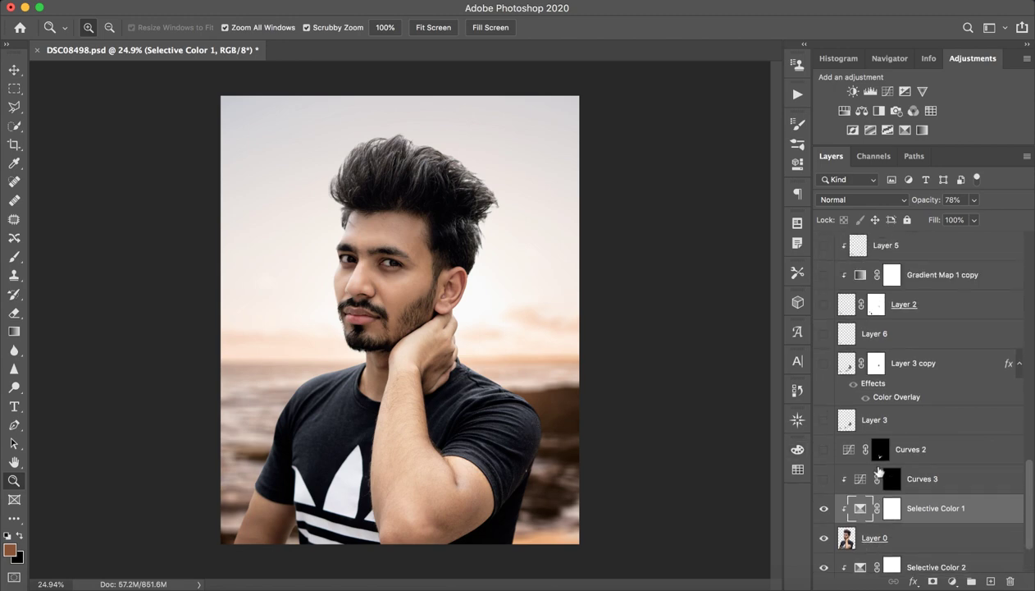
pyautogui.click(919, 480)
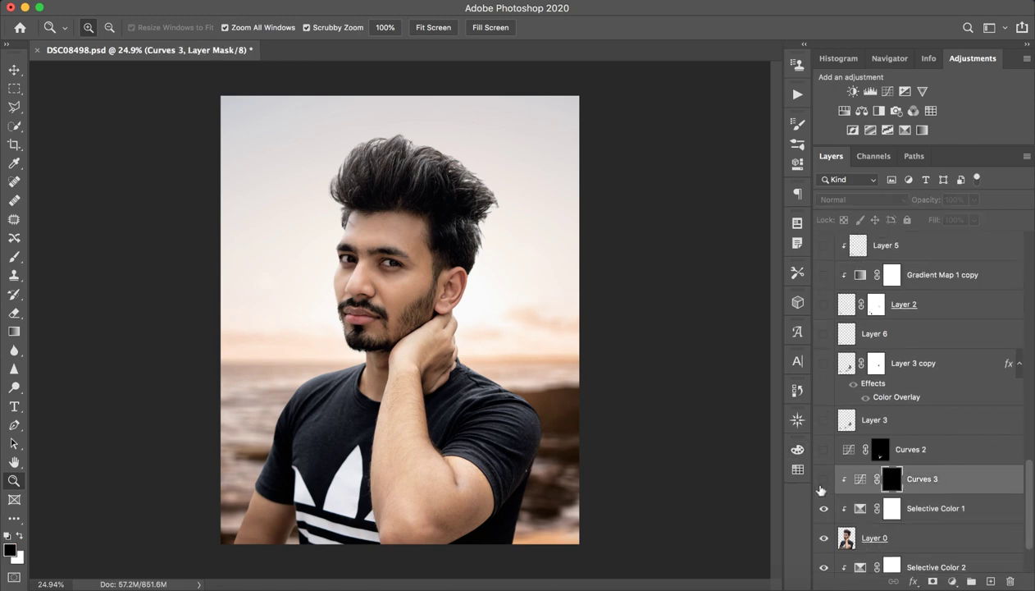
pyautogui.click(823, 480)
pyautogui.moveTo(370, 266); pyautogui.dragTo(540, 251)
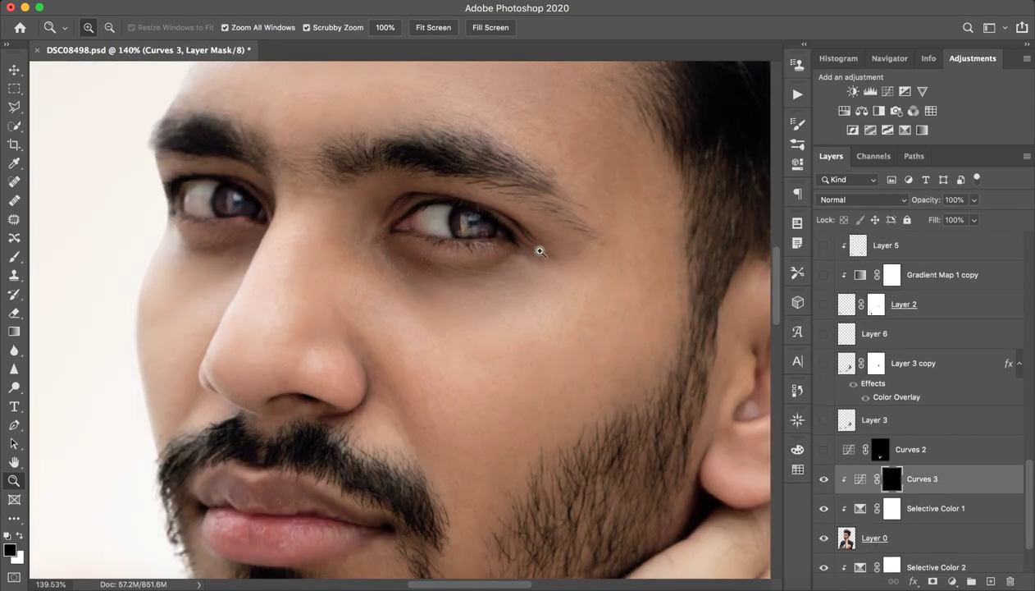
pyautogui.doubleClick(860, 479)
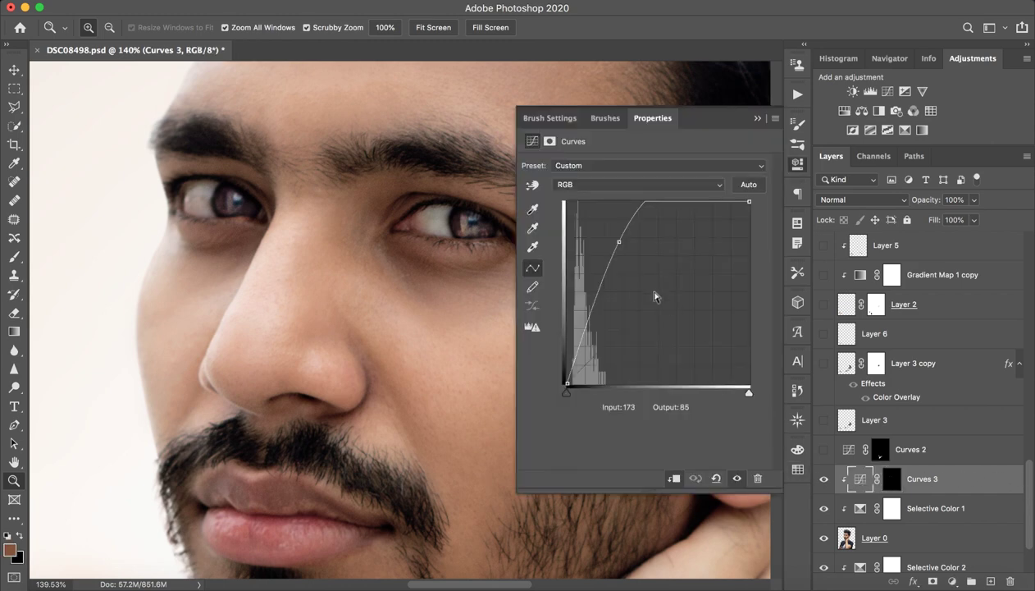
pyautogui.moveTo(618, 242)
pyautogui.mouseDown()
pyautogui.moveTo(680, 341)
pyautogui.moveTo(570, 229)
pyautogui.moveTo(640, 272)
pyautogui.moveTo(613, 250)
pyautogui.mouseUp()
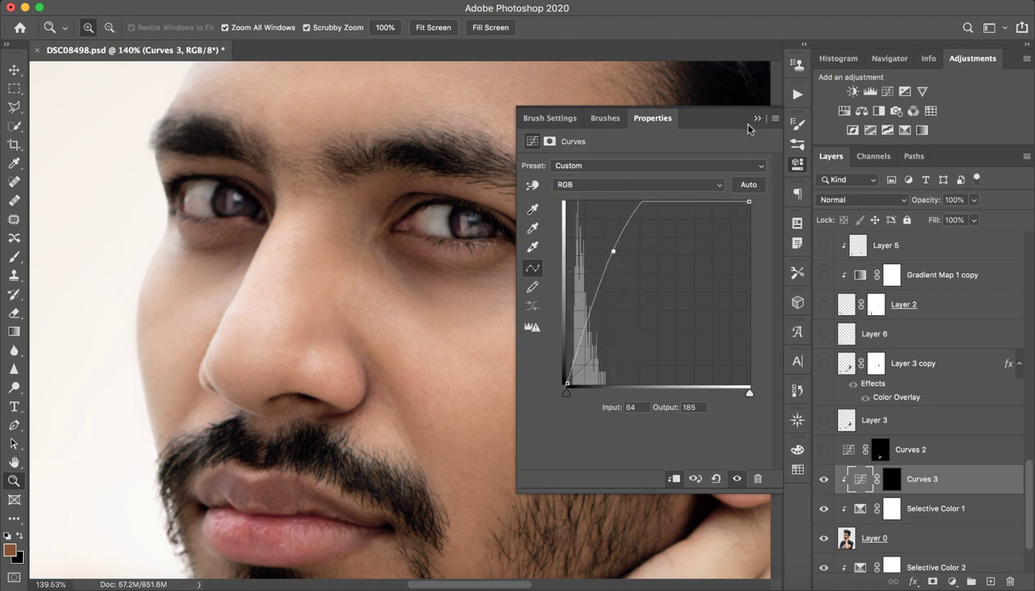
pyautogui.click(756, 119)
pyautogui.click(888, 478)
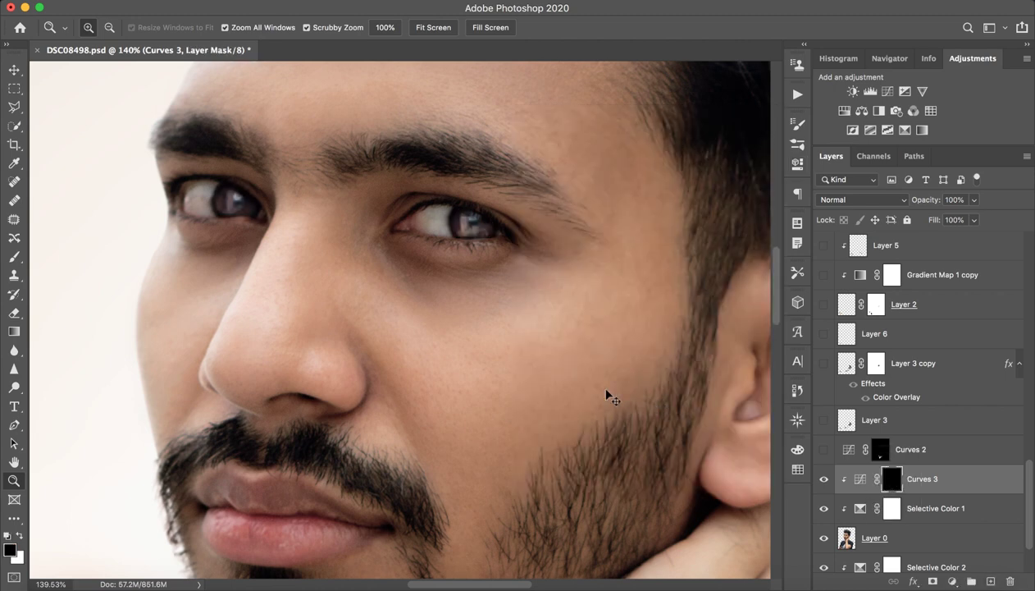
# - Turn on Curves 2 and compare the forearm with it on and off
pyautogui.scroll(-3, 486, 247)
pyautogui.scroll(2, 500, 315)
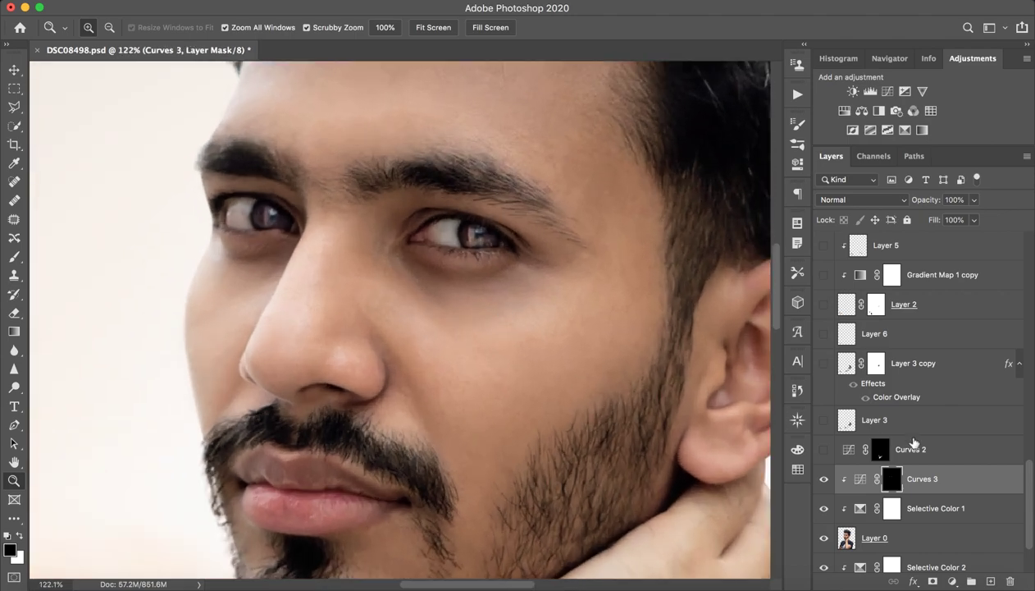
pyautogui.click(842, 445)
pyautogui.click(824, 450)
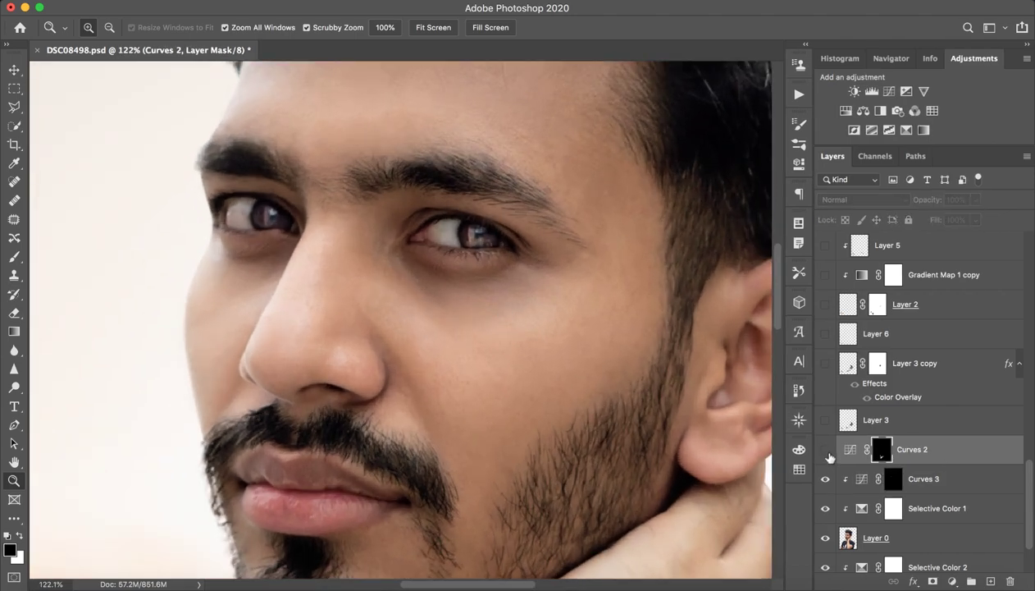
pyautogui.scroll(-5, 673, 414)
pyautogui.scroll(1, 640, 385)
pyautogui.scroll(1, 600, 370)
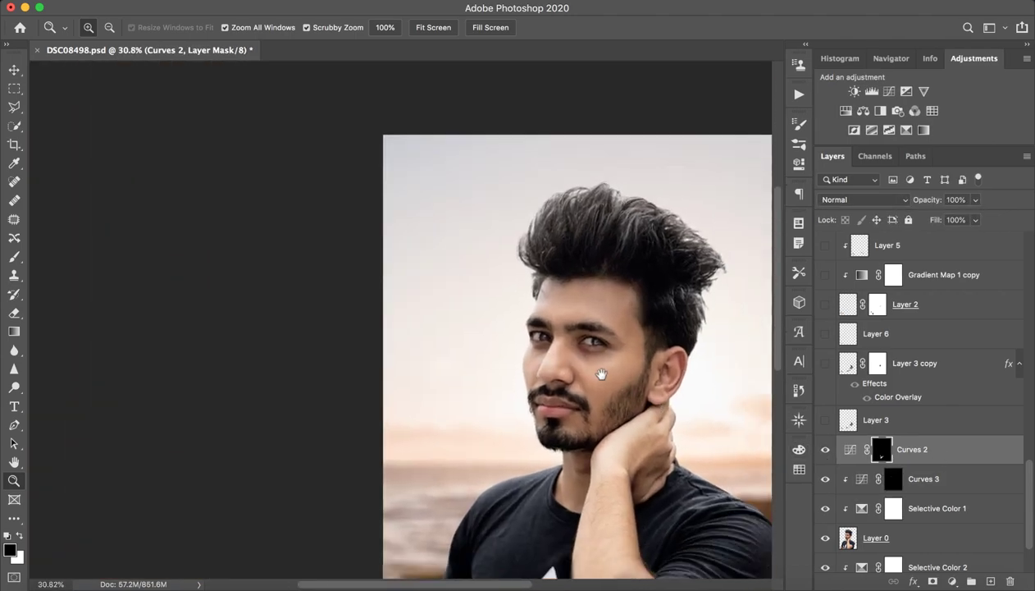
pyautogui.scroll(1, 628, 369)
pyautogui.scroll(-1, 629, 369)
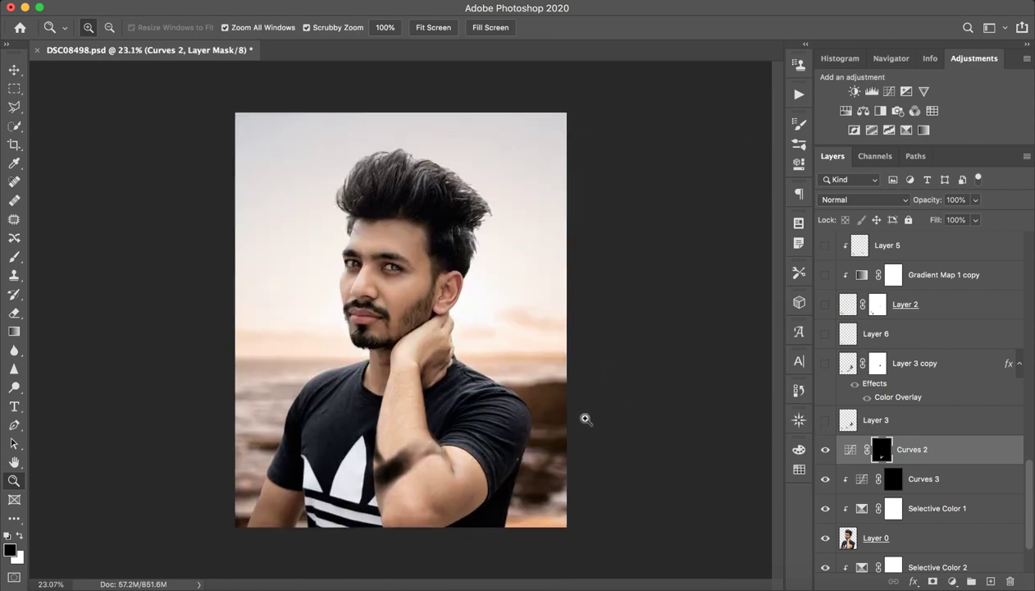
pyautogui.scroll(1, 585, 417)
pyautogui.click(825, 449)
# - Hide Curves 2 after comparing, then preview Layer 3 and Layer 3 copy
pyautogui.click(825, 449)
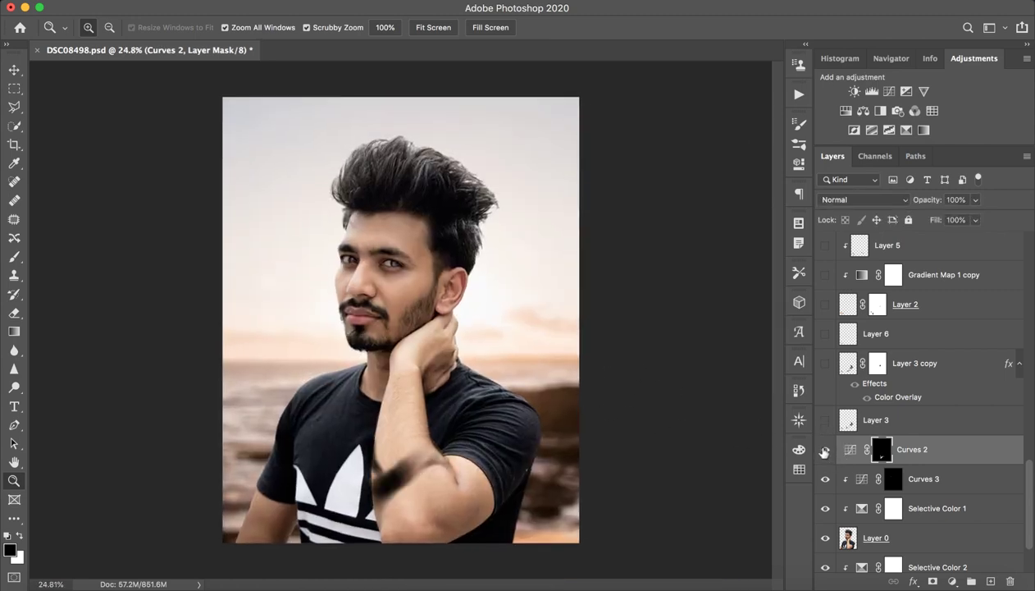
pyautogui.click(825, 450)
pyautogui.click(825, 449)
pyautogui.click(910, 414)
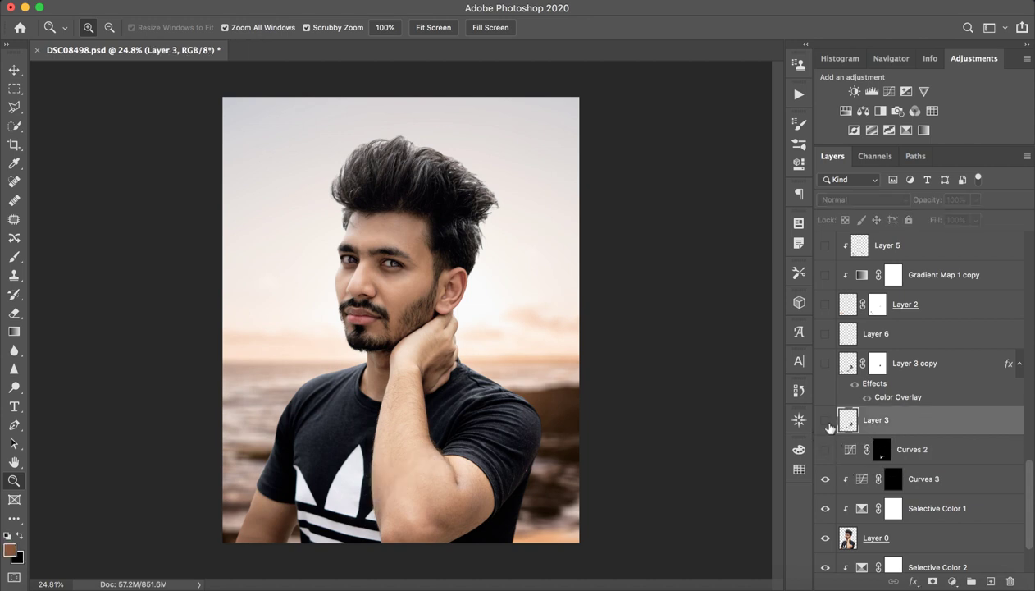
pyautogui.click(826, 420)
pyautogui.click(826, 362)
# - Show Layer 2 and Layer 1 so the yellow snake coils around the arm
pyautogui.scroll(1, 933, 373)
pyautogui.click(825, 316)
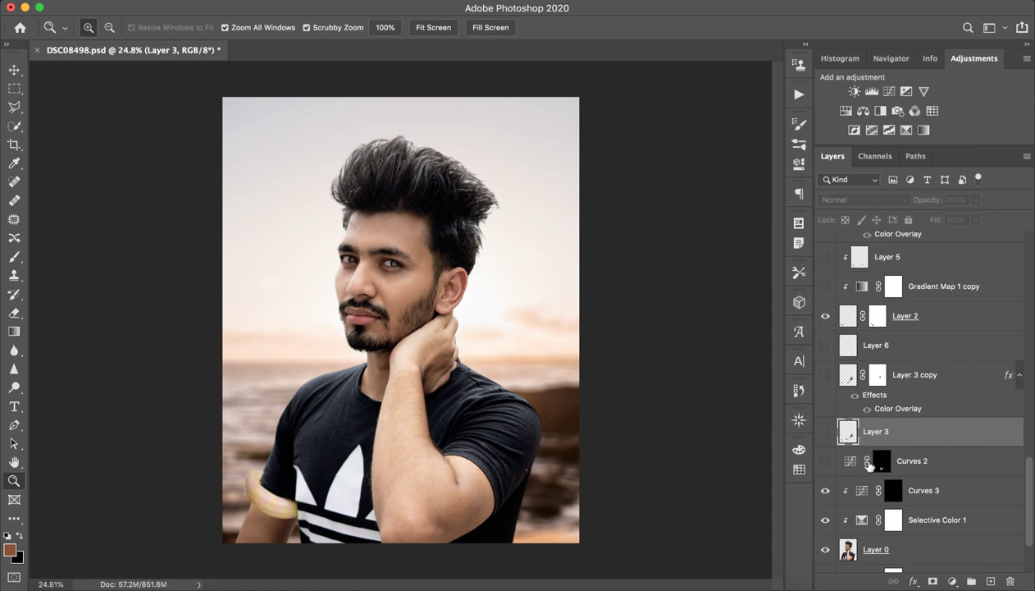
pyautogui.scroll(3, 886, 361)
pyautogui.scroll(2, 870, 340)
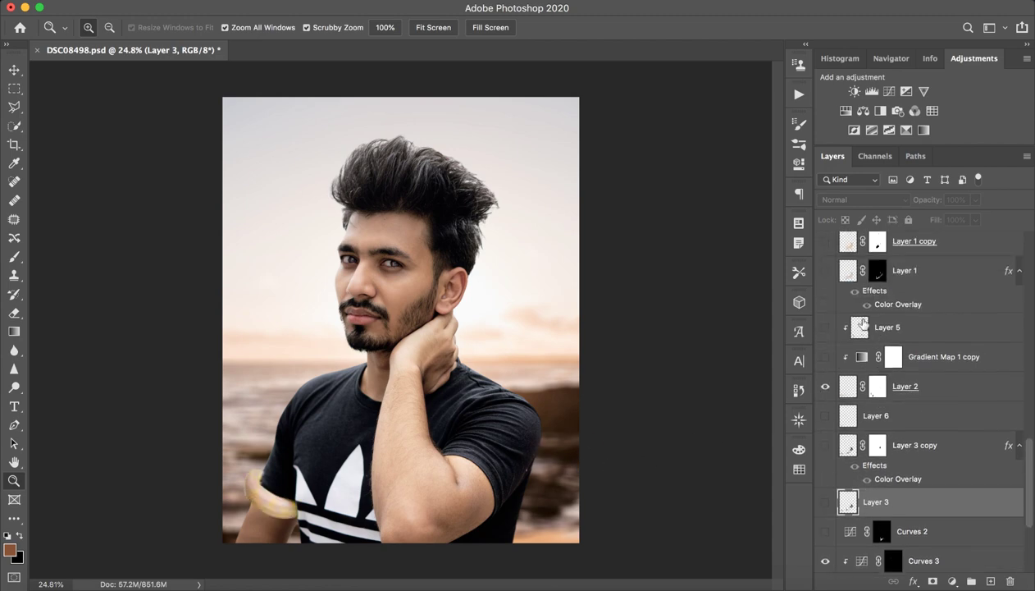
pyautogui.click(826, 270)
pyautogui.click(826, 271)
pyautogui.click(825, 241)
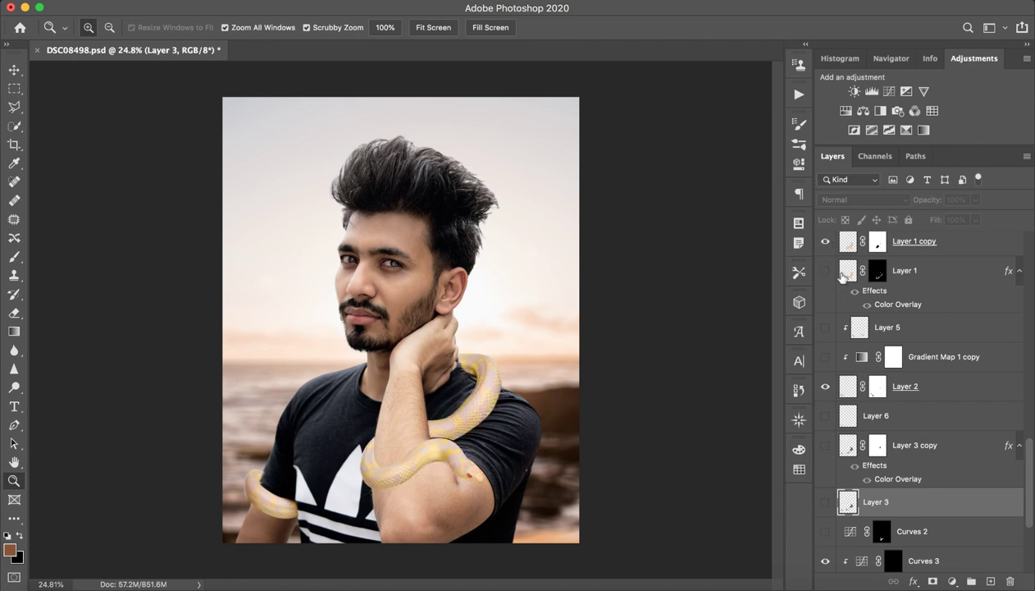
pyautogui.moveTo(408, 498)
pyautogui.mouseDown()
pyautogui.moveTo(447, 494)
pyautogui.moveTo(508, 418)
pyautogui.mouseUp()
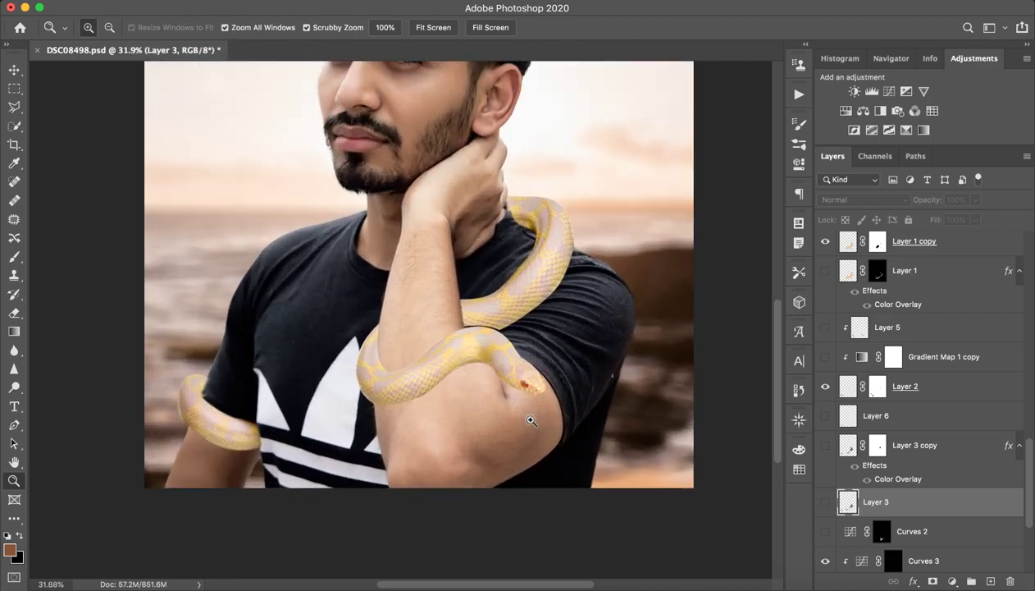
pyautogui.moveTo(507, 418)
pyautogui.mouseDown()
pyautogui.moveTo(570, 419)
pyautogui.moveTo(488, 429)
pyautogui.moveTo(515, 411)
pyautogui.moveTo(567, 410)
pyautogui.mouseUp()
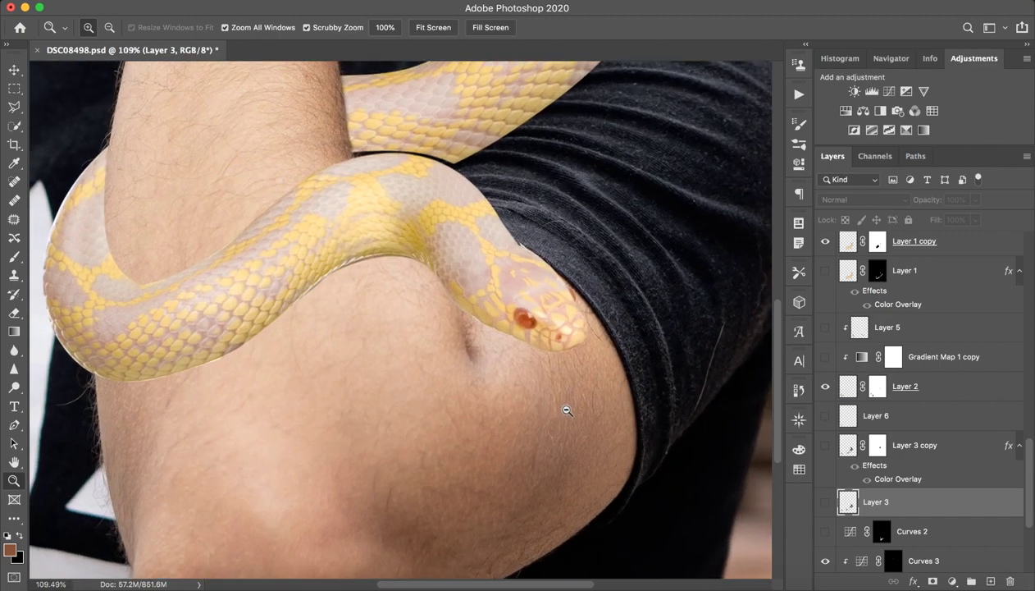
pyautogui.moveTo(407, 139); pyautogui.dragTo(409, 194)
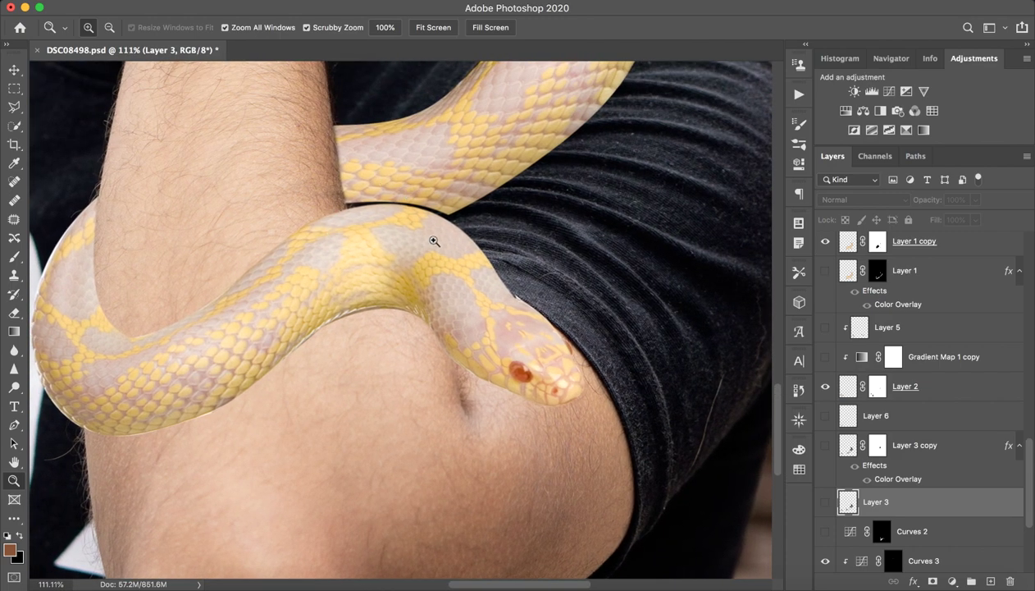
pyautogui.moveTo(538, 401)
pyautogui.mouseDown()
pyautogui.moveTo(520, 423)
pyautogui.moveTo(450, 439)
pyautogui.moveTo(415, 464)
pyautogui.mouseUp()
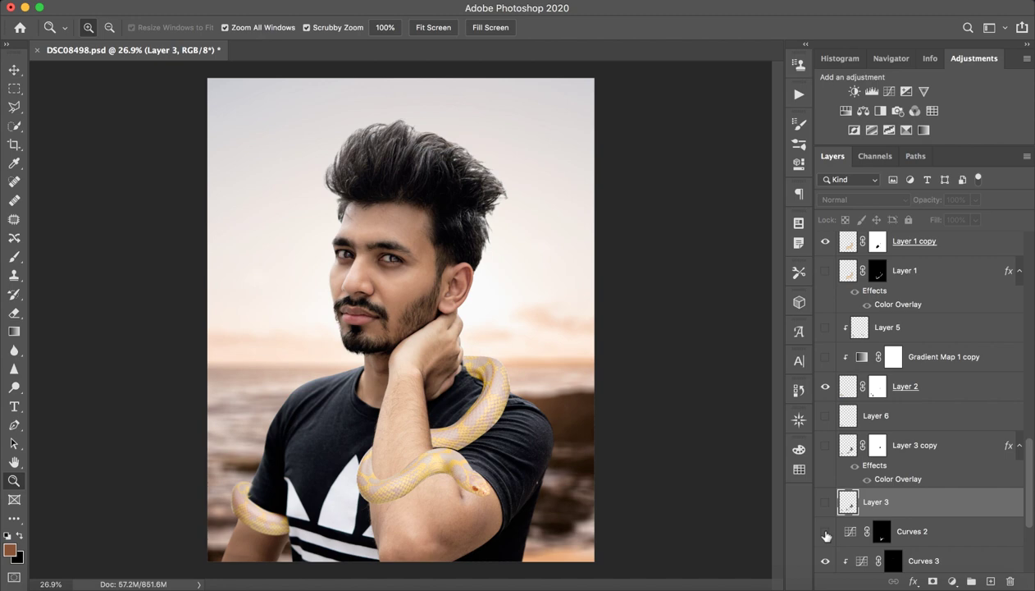
# - Compare the snake with Curves 2 on and off, check its settings, and leave it on
pyautogui.click(825, 532)
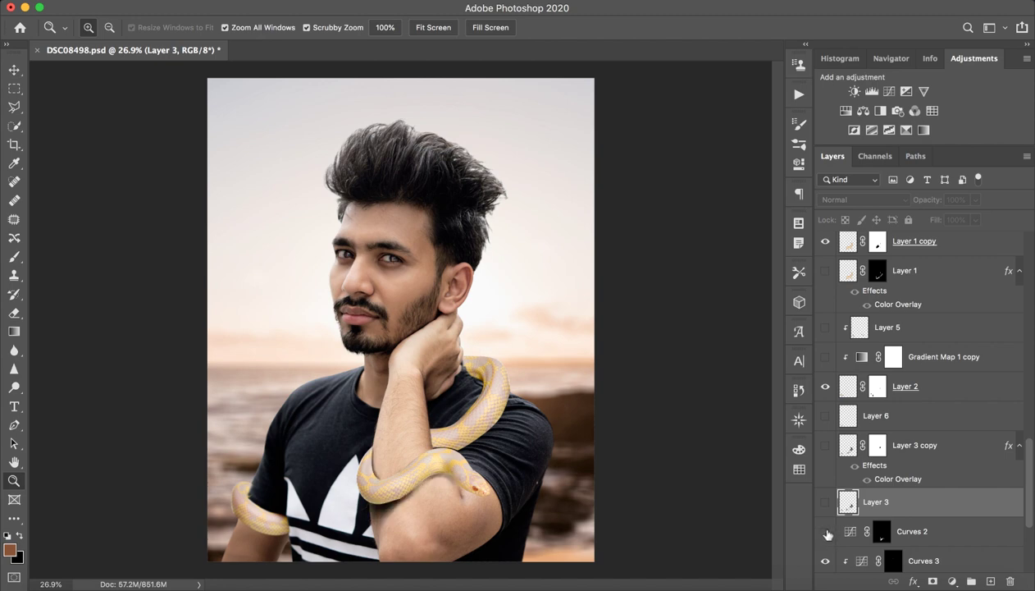
pyautogui.click(826, 533)
pyautogui.click(826, 533)
pyautogui.moveTo(393, 515)
pyautogui.mouseDown()
pyautogui.moveTo(446, 510)
pyautogui.moveTo(490, 526)
pyautogui.mouseUp()
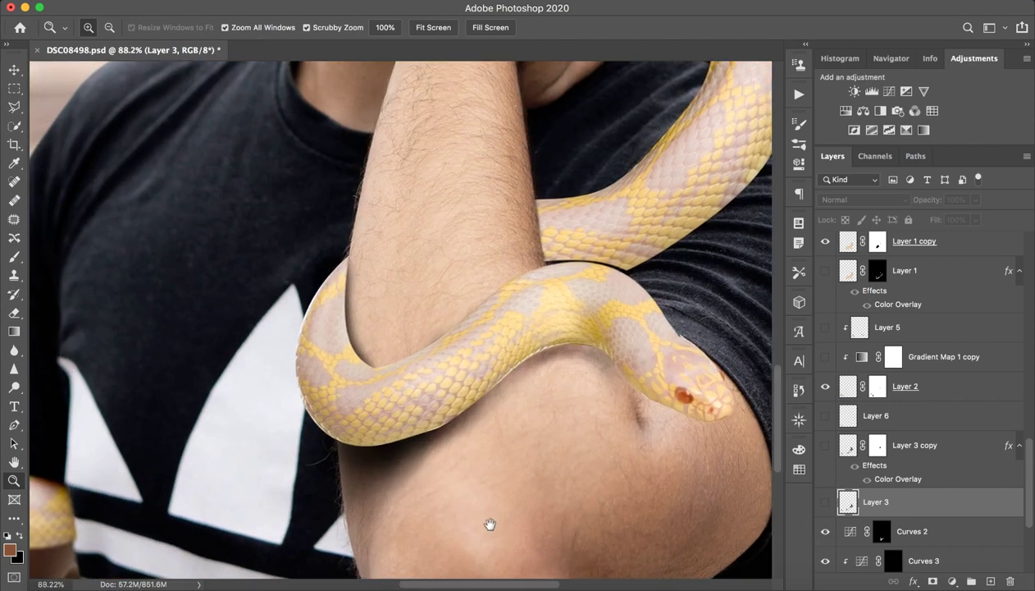
pyautogui.click(825, 533)
pyautogui.doubleClick(848, 533)
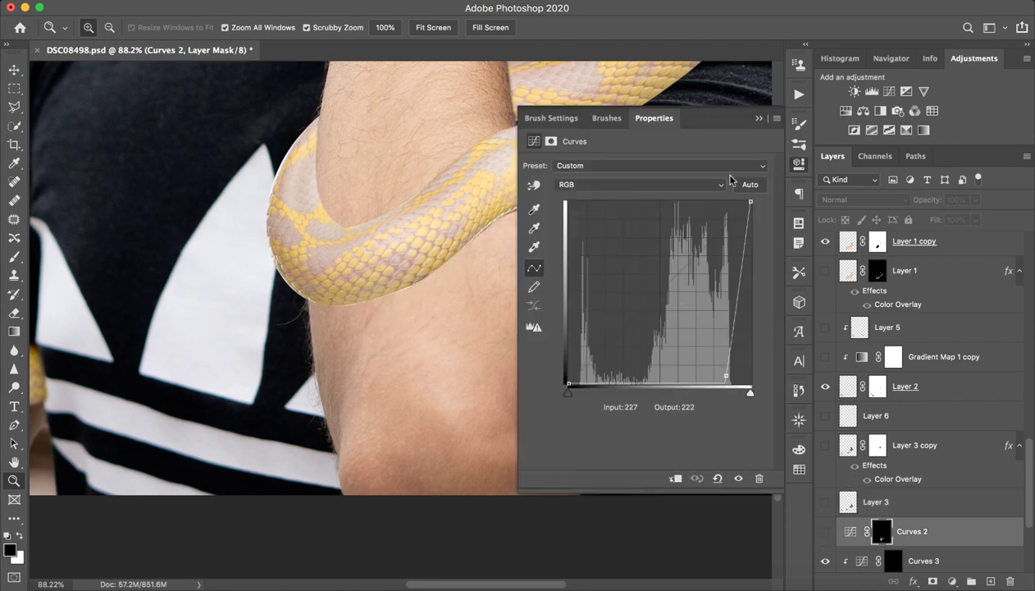
pyautogui.click(758, 118)
pyautogui.click(825, 530)
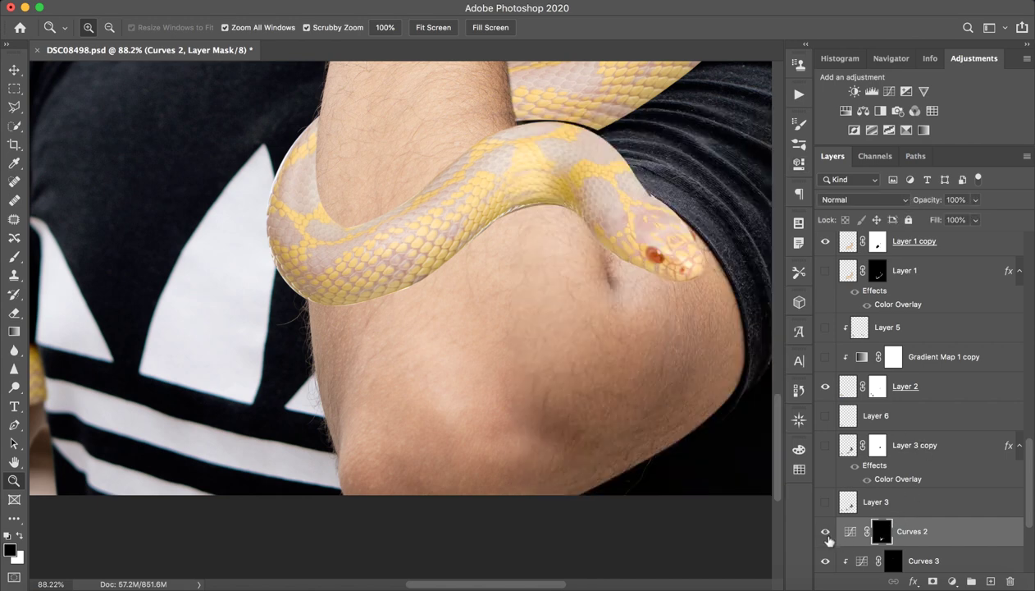
# - Paint a soft shadow under the snake on Curves 2's mask with a 274 px white brush
pyautogui.press('b')
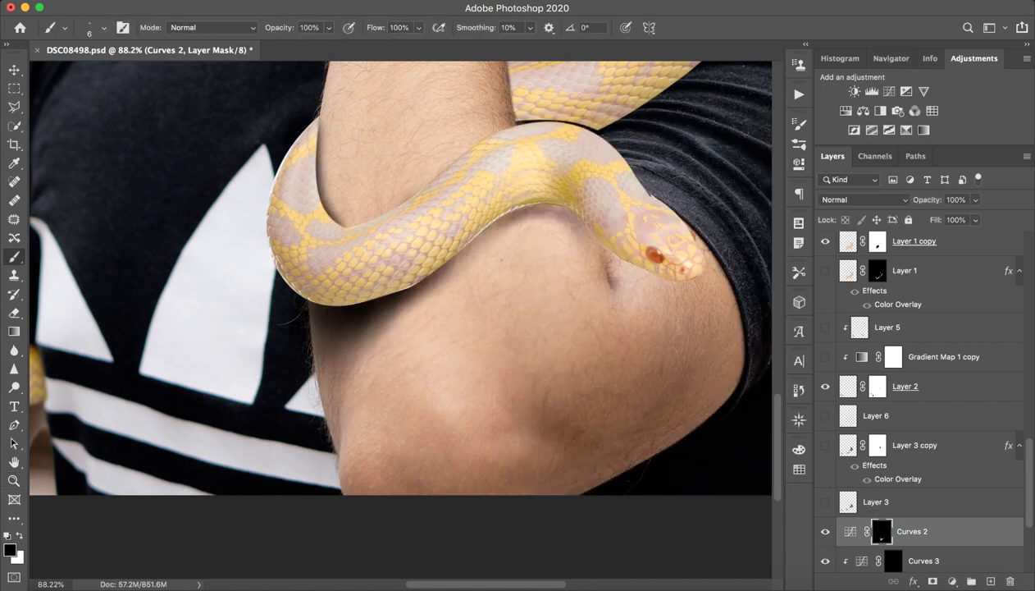
pyautogui.moveTo(410, 266)
pyautogui.mouseDown()
pyautogui.moveTo(457, 272)
pyautogui.moveTo(377, 365)
pyautogui.moveTo(445, 265)
pyautogui.moveTo(681, 271)
pyautogui.moveTo(383, 443)
pyautogui.moveTo(523, 277)
pyautogui.mouseUp()
pyautogui.press('x')
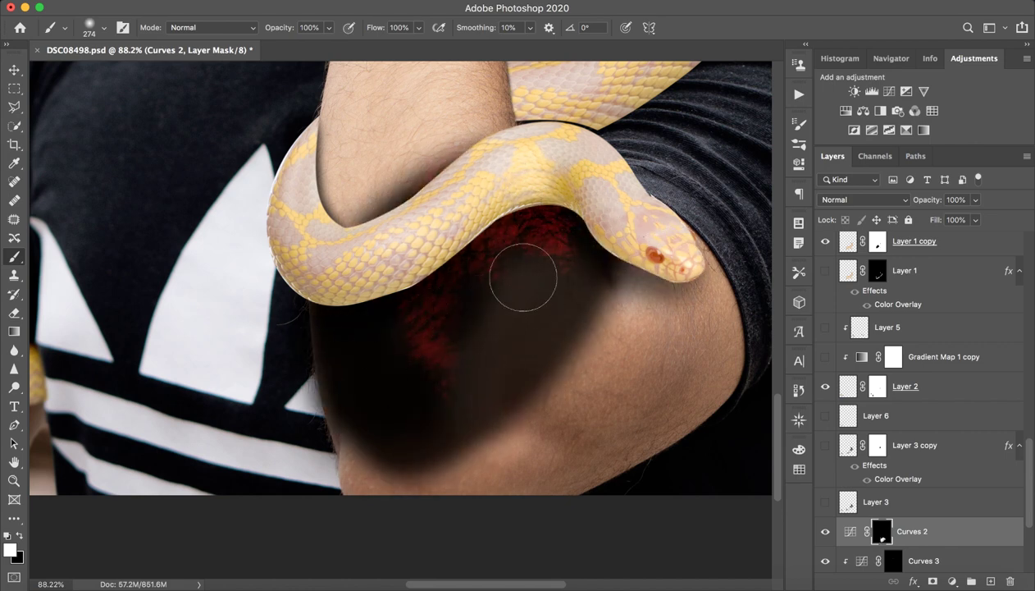
pyautogui.hotkey('ctrl', 'z')
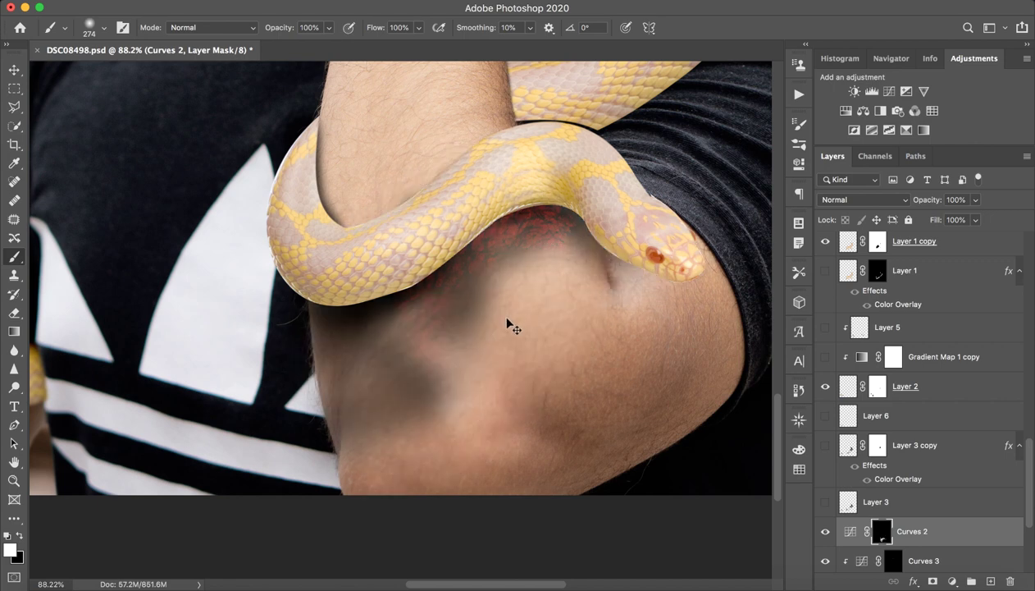
pyautogui.hotkey('ctrl', 'z')
pyautogui.hotkey('ctrl', 'z')
pyautogui.hotkey('ctrl', 'z')
pyautogui.hotkey('ctrl', 'z')
pyautogui.hotkey('ctrl', 'z')
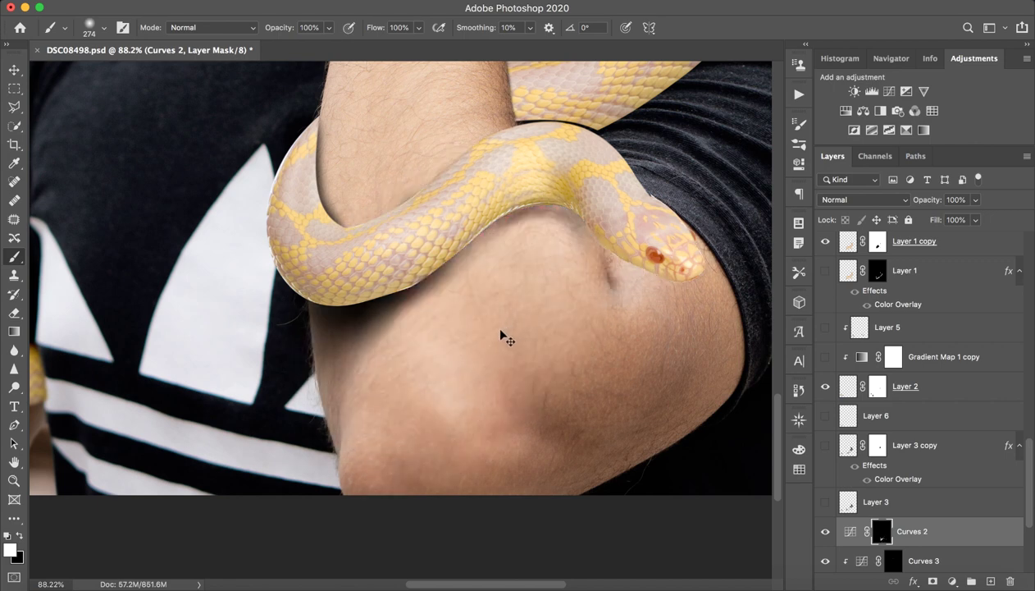
pyautogui.hotkey('ctrl', 'z')
pyautogui.hotkey('ctrl', 'shift', 'z')
pyautogui.hotkey('ctrl', '2')
pyautogui.press('z')
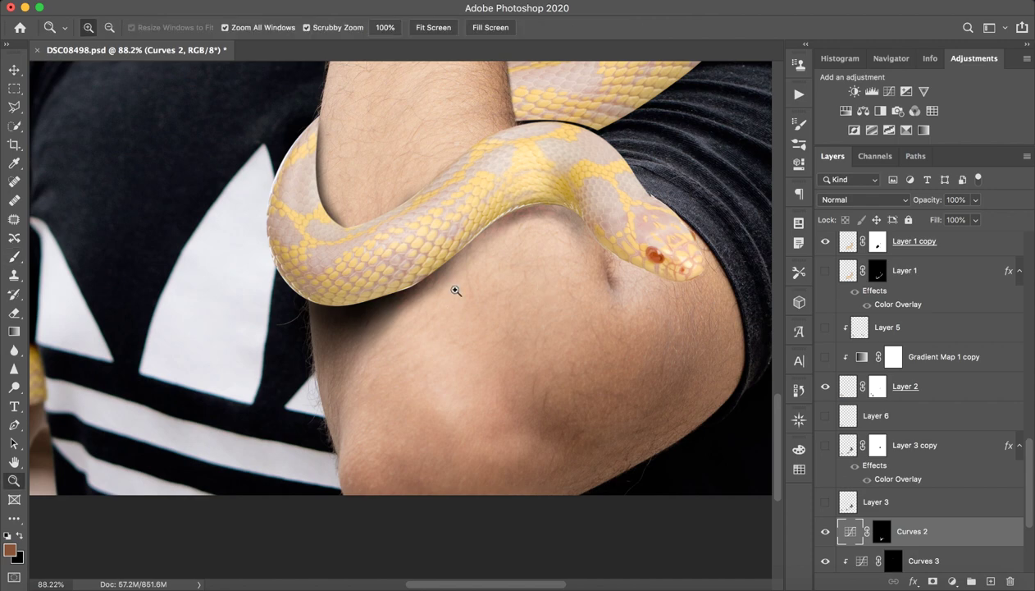
pyautogui.moveTo(455, 290); pyautogui.dragTo(425, 282)
pyautogui.press('b')
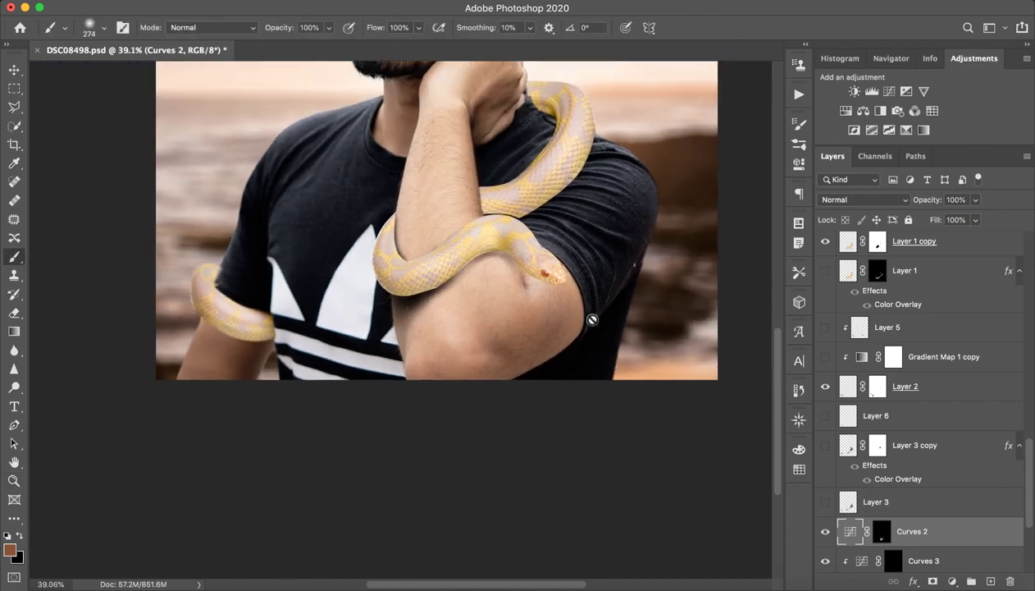
# - Switch on Layer 3's visibility and make it the working layer
pyautogui.press('z')
pyautogui.moveTo(431, 296)
pyautogui.mouseDown()
pyautogui.moveTo(495, 283)
pyautogui.moveTo(650, 334)
pyautogui.mouseUp()
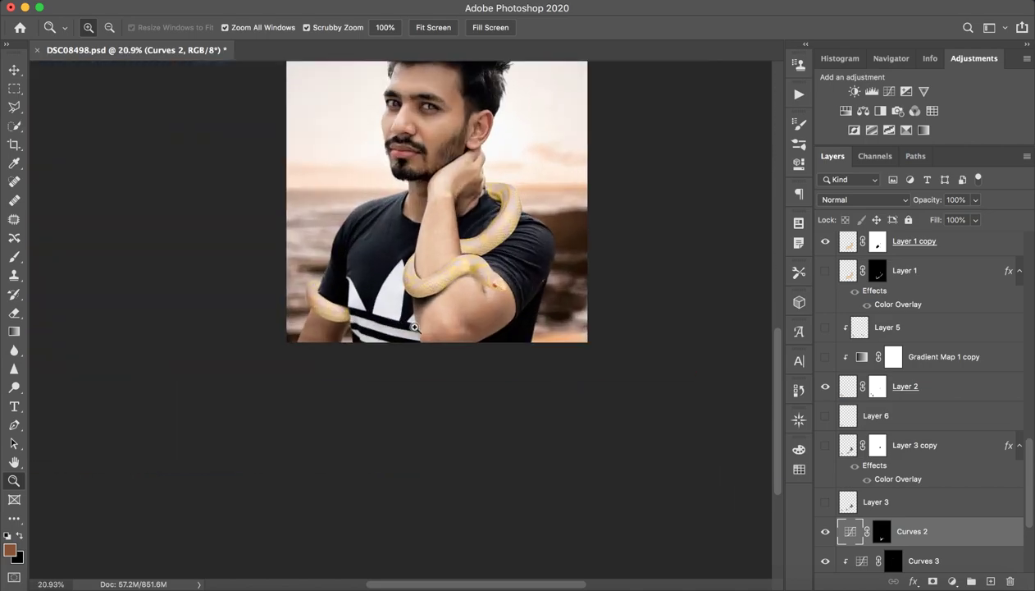
pyautogui.press('b')
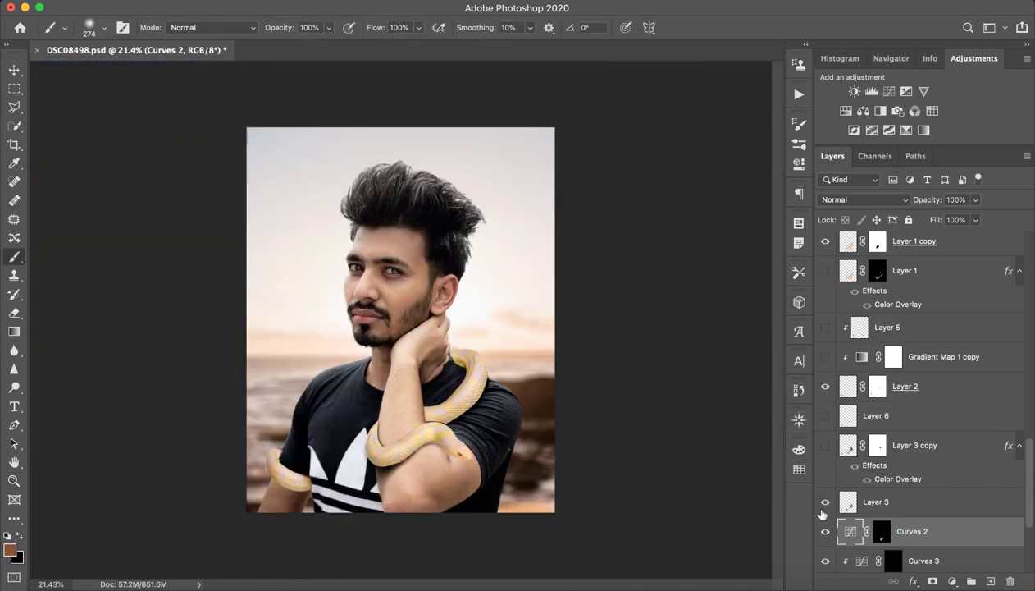
pyautogui.click(826, 501)
pyautogui.click(921, 511)
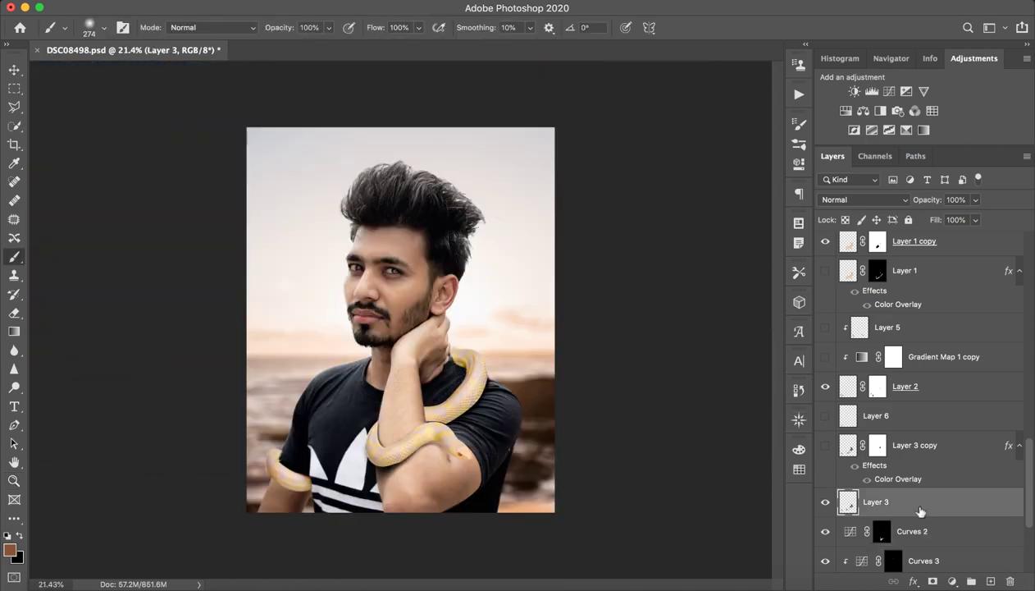
# - Inspect the snake and arm up close, then show Layer 3 copy's shading
pyautogui.press('z')
pyautogui.moveTo(684, 412); pyautogui.dragTo(566, 369)
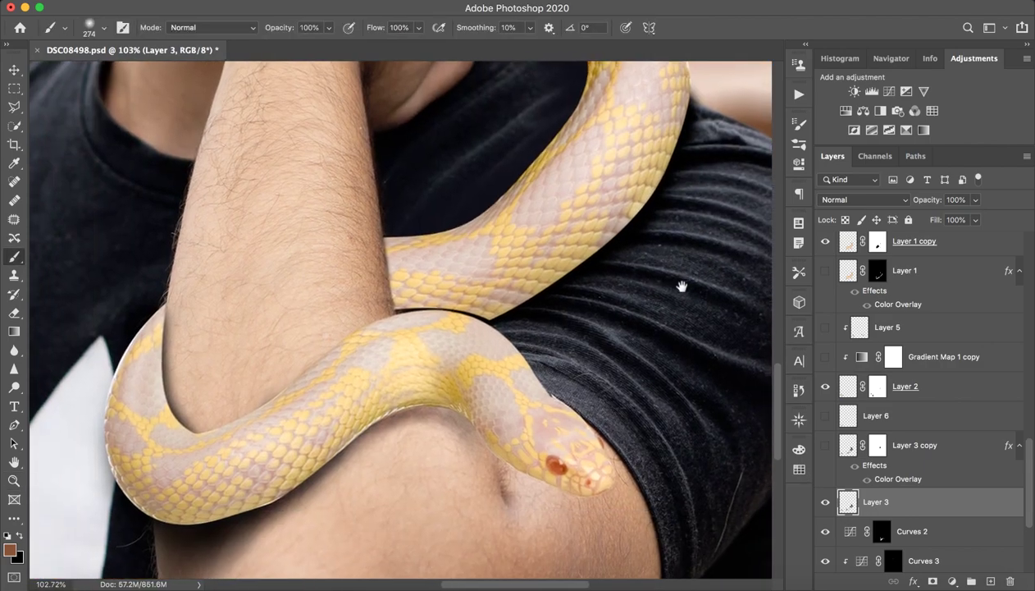
pyautogui.press('z')
pyautogui.moveTo(632, 379)
pyautogui.mouseDown()
pyautogui.moveTo(513, 422)
pyautogui.moveTo(804, 406)
pyautogui.mouseUp()
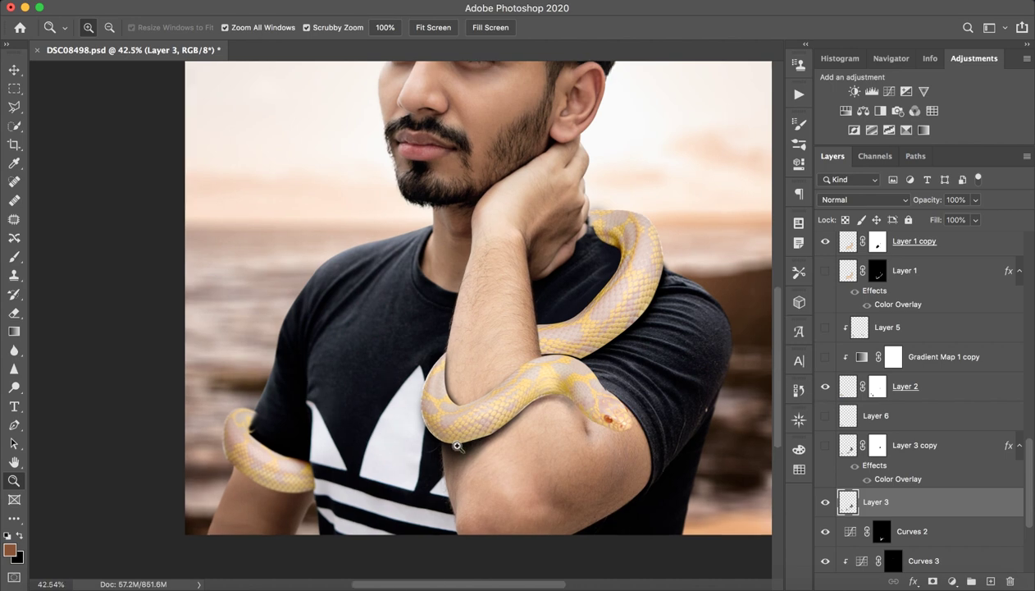
pyautogui.click(823, 452)
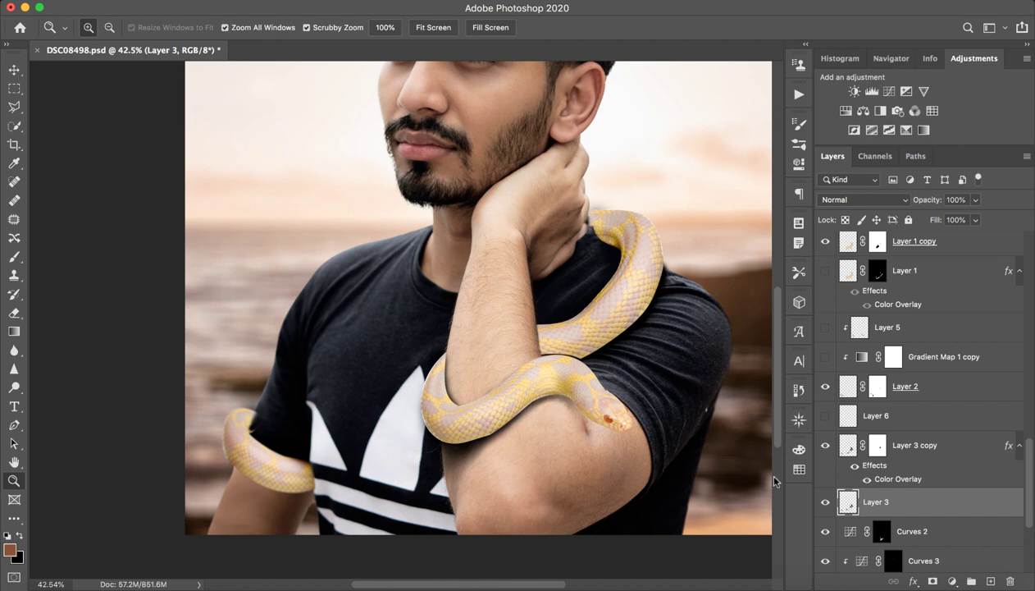
# - Hide both Layer 3 and Layer 3 copy
pyautogui.click(825, 501)
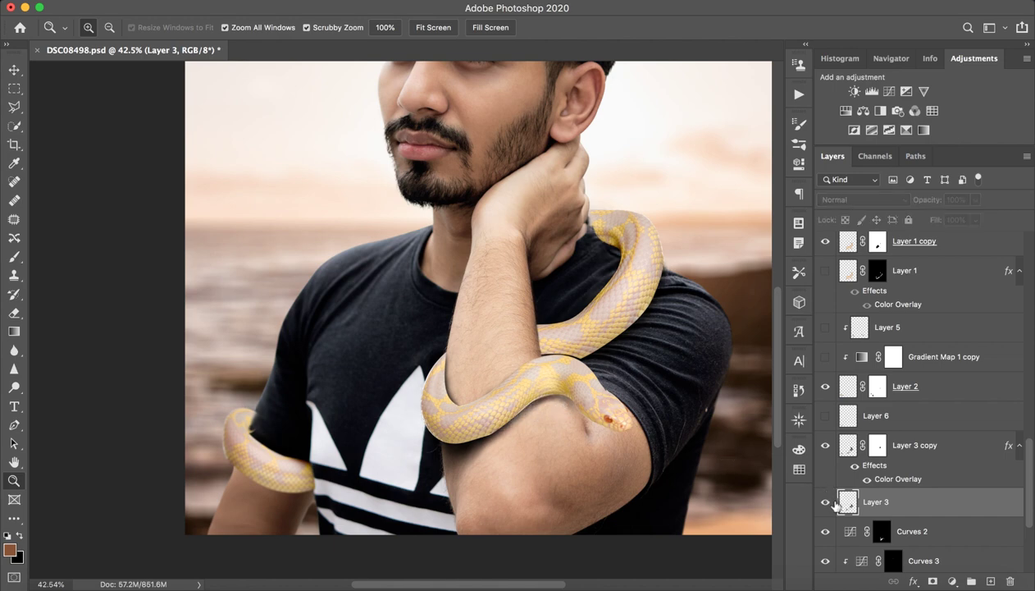
pyautogui.click(824, 445)
pyautogui.click(830, 450)
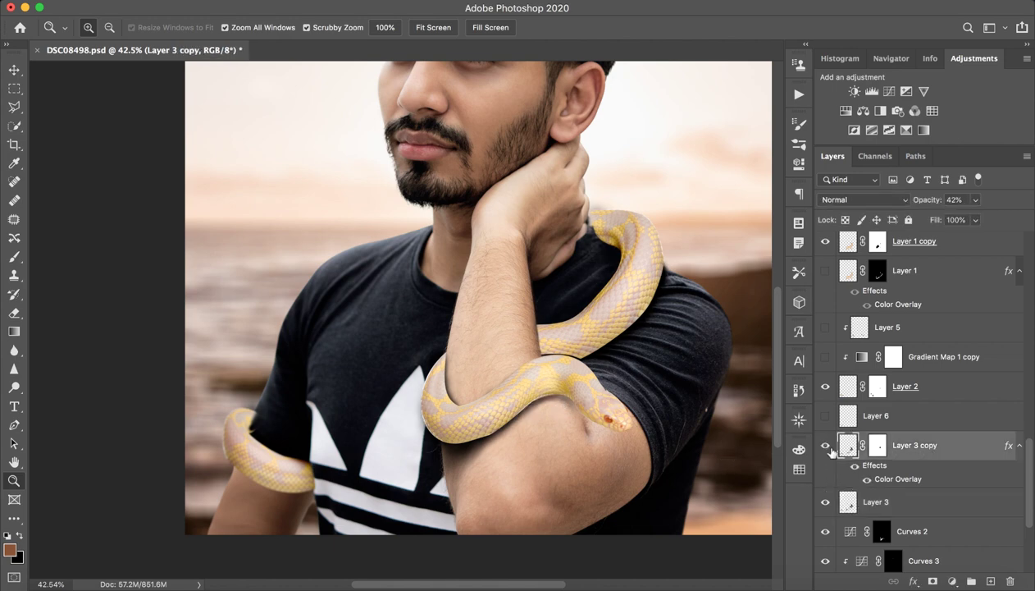
pyautogui.moveTo(825, 455); pyautogui.dragTo(846, 504)
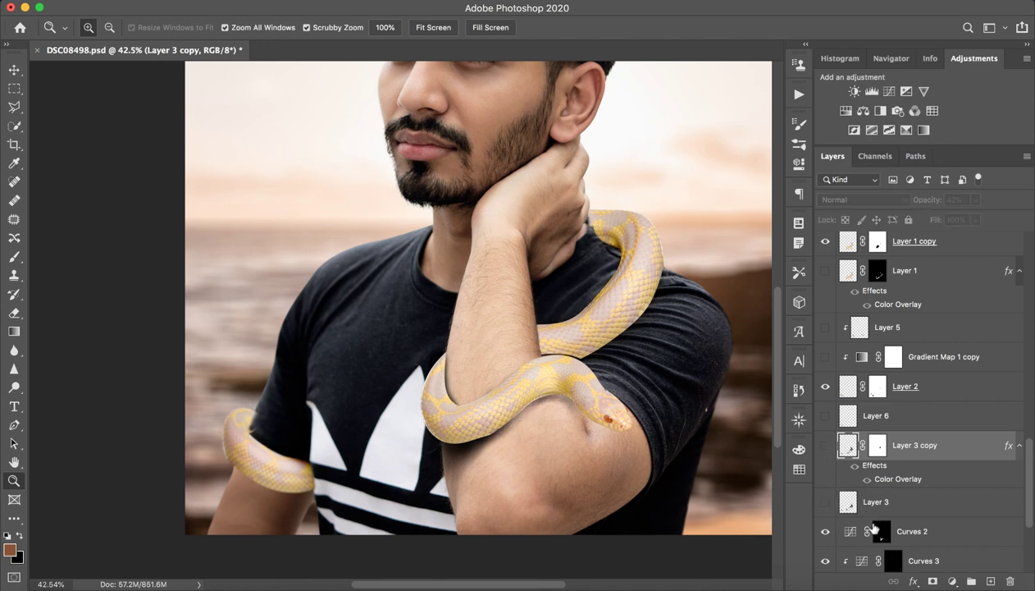
pyautogui.click(826, 445)
# - Add a new Layer 14 and paint black around the snake, neck and forearm
pyautogui.click(988, 580)
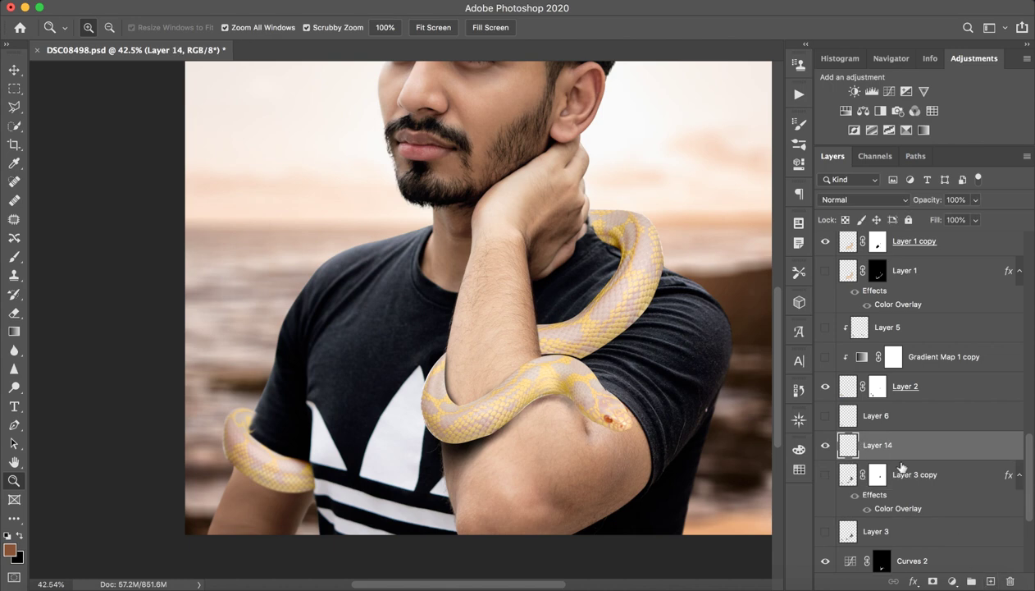
pyautogui.moveTo(675, 310); pyautogui.dragTo(653, 269)
pyautogui.press('x')
pyautogui.press('b')
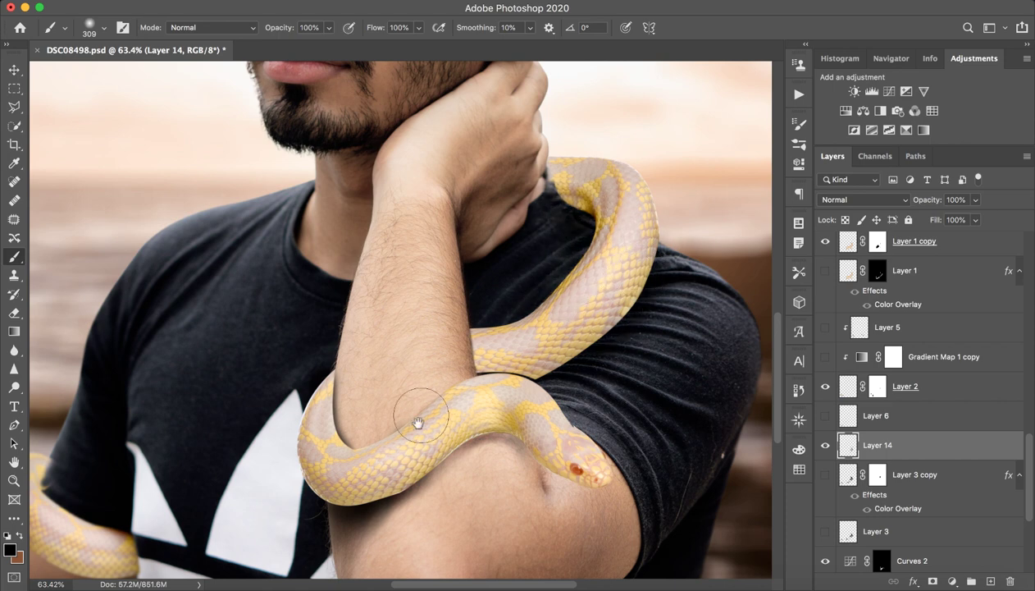
pyautogui.moveTo(416, 415); pyautogui.dragTo(653, 300)
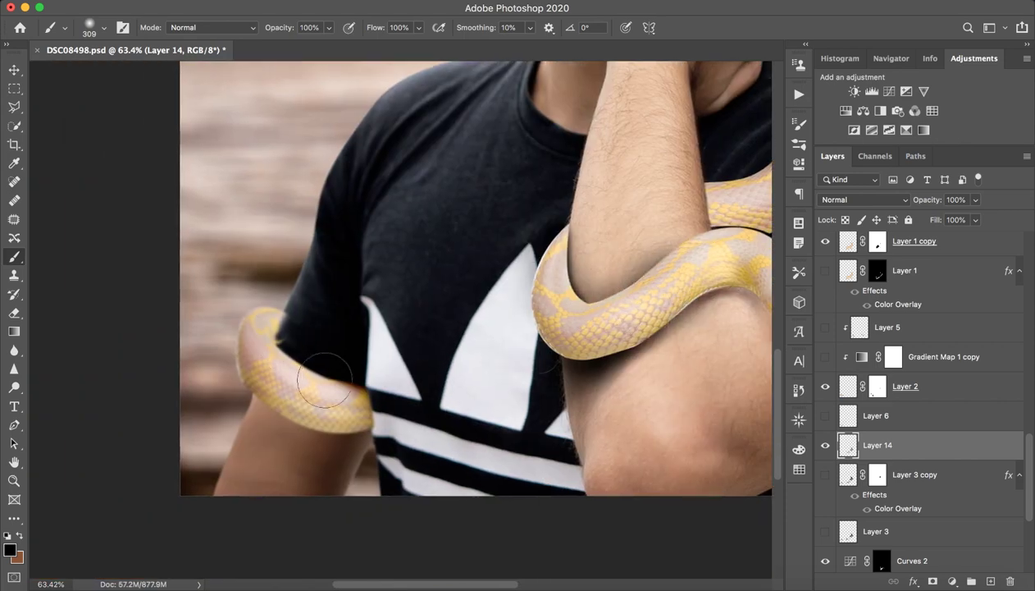
pyautogui.moveTo(572, 380)
pyautogui.mouseDown()
pyautogui.moveTo(458, 359)
pyautogui.moveTo(415, 367)
pyautogui.moveTo(211, 581)
pyautogui.mouseUp()
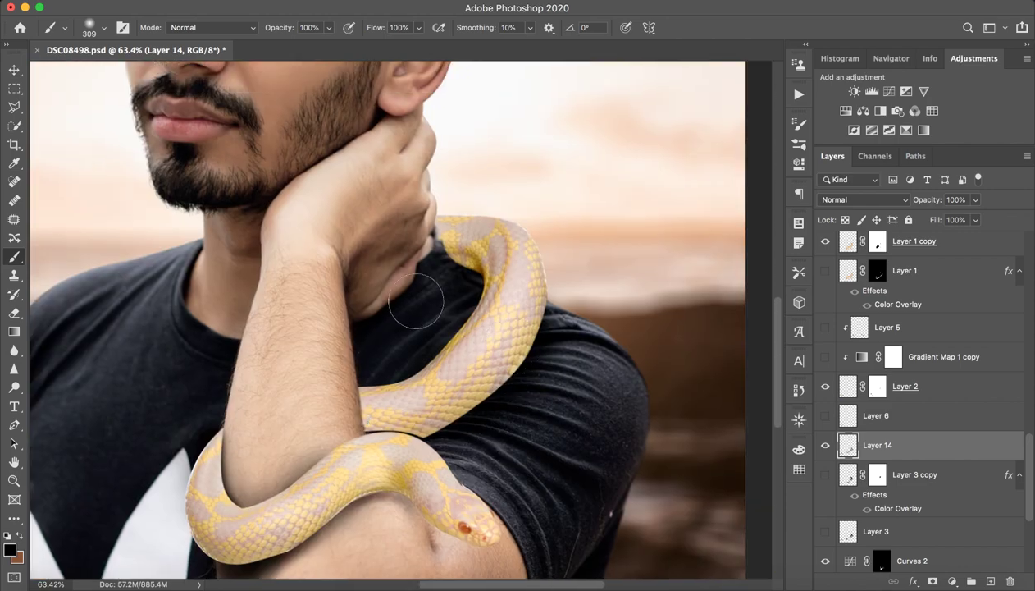
pyautogui.moveTo(728, 409); pyautogui.dragTo(689, 409)
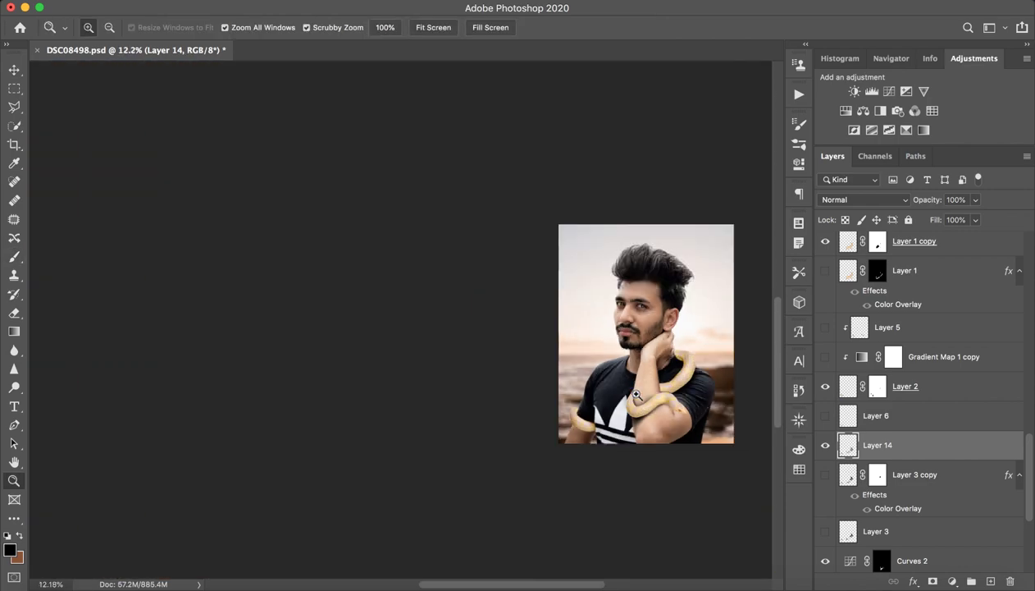
# - Compare the image with Layer 14 on and off, then delete Layer 14
pyautogui.click(826, 444)
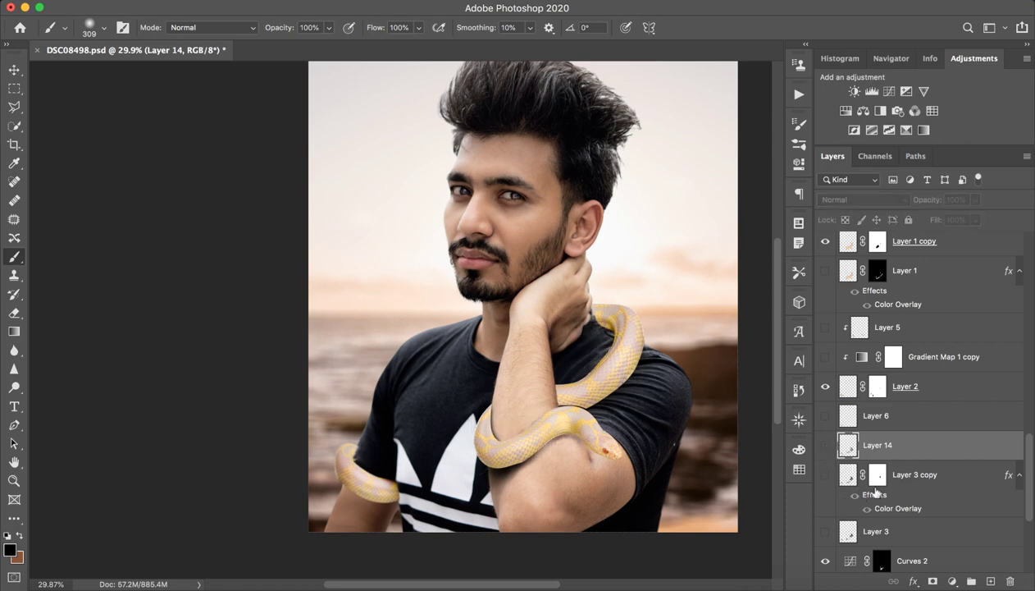
pyautogui.click(826, 444)
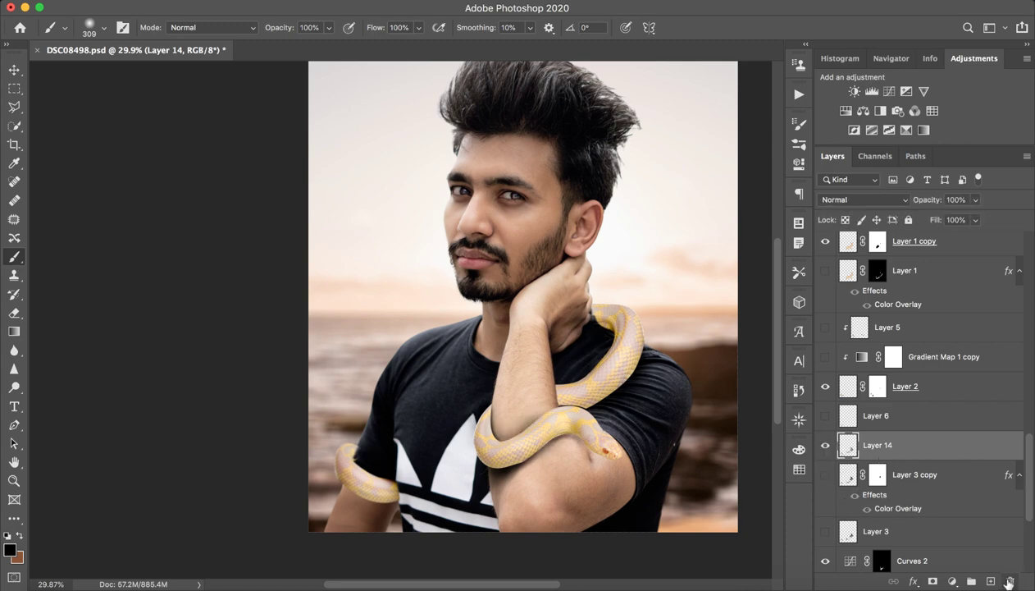
pyautogui.hotkey('ctrl', 'z')
pyautogui.hotkey('ctrl', 'shift', 'z')
pyautogui.click(1000, 576)
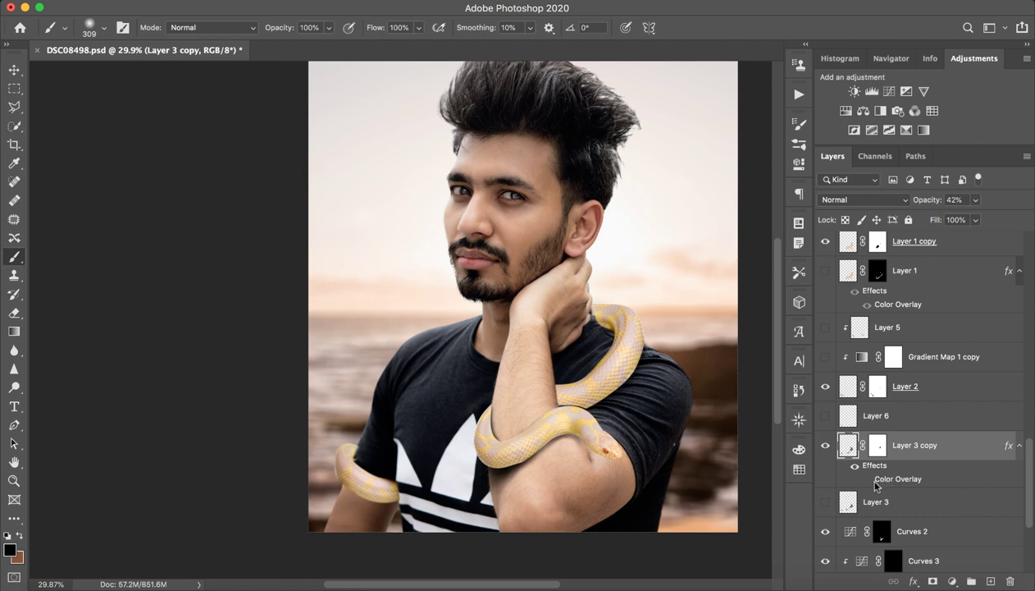
# - Keep Layer 3 copy's Color Overlay at 42% opacity and turn on Layer 6
pyautogui.doubleClick(871, 479)
pyautogui.press('Return')
pyautogui.doubleClick(898, 480)
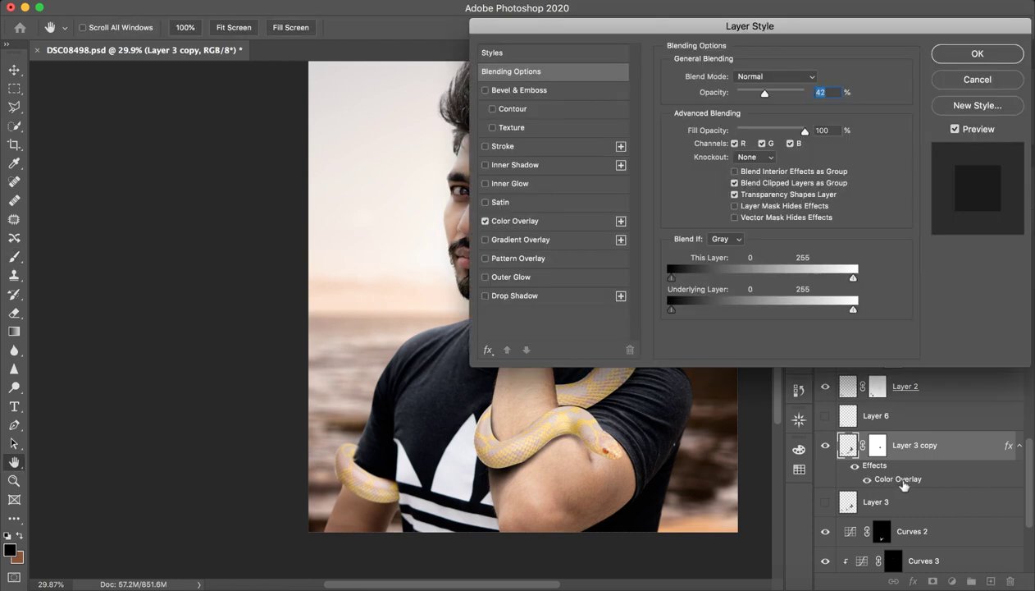
pyautogui.press('Return')
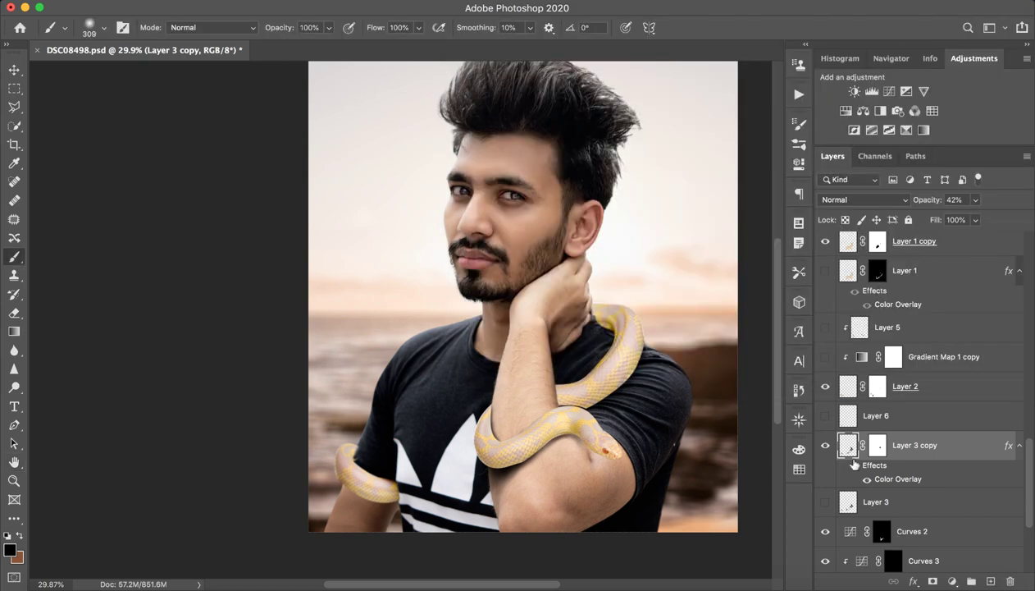
pyautogui.click(894, 418)
pyautogui.click(825, 416)
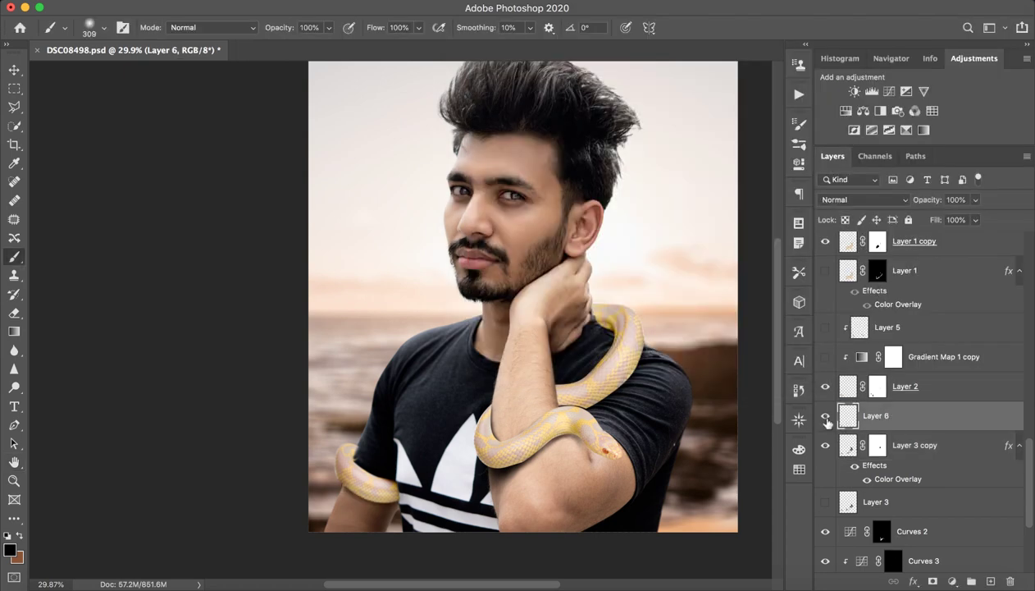
pyautogui.click(825, 416)
pyautogui.press('z')
pyautogui.moveTo(389, 502); pyautogui.dragTo(398, 493)
pyautogui.press('b')
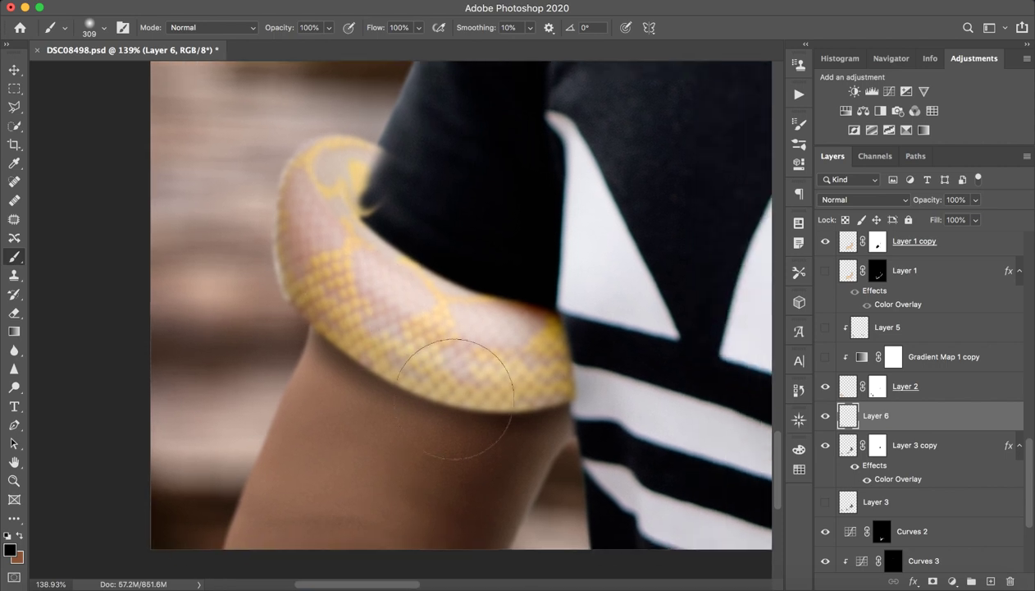
pyautogui.moveTo(455, 399); pyautogui.dragTo(392, 399)
pyautogui.click(832, 392)
pyautogui.scroll(-10, 617, 421)
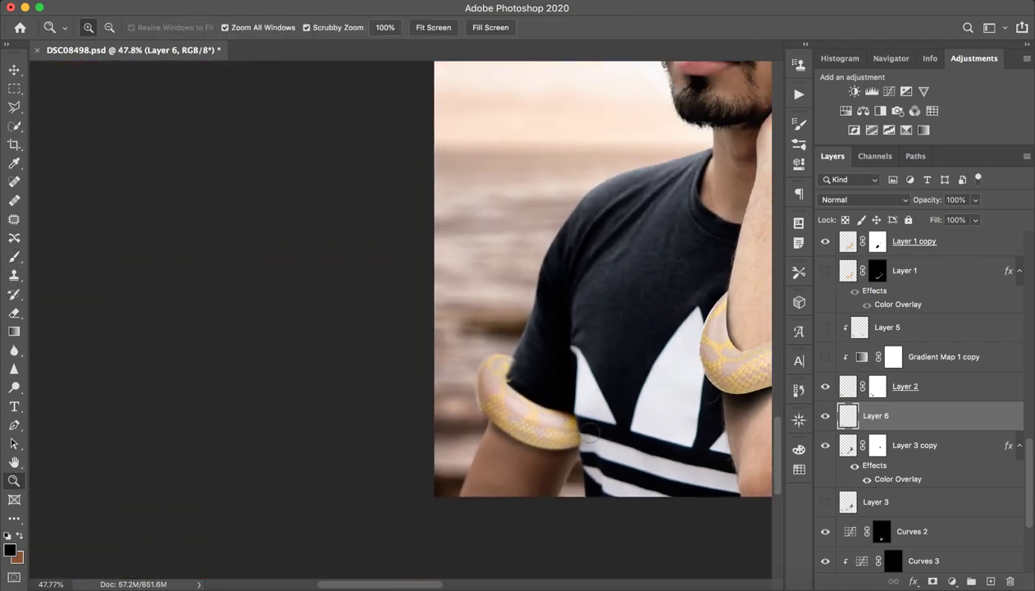
pyautogui.moveTo(535, 443); pyautogui.dragTo(510, 453)
pyautogui.click(896, 396)
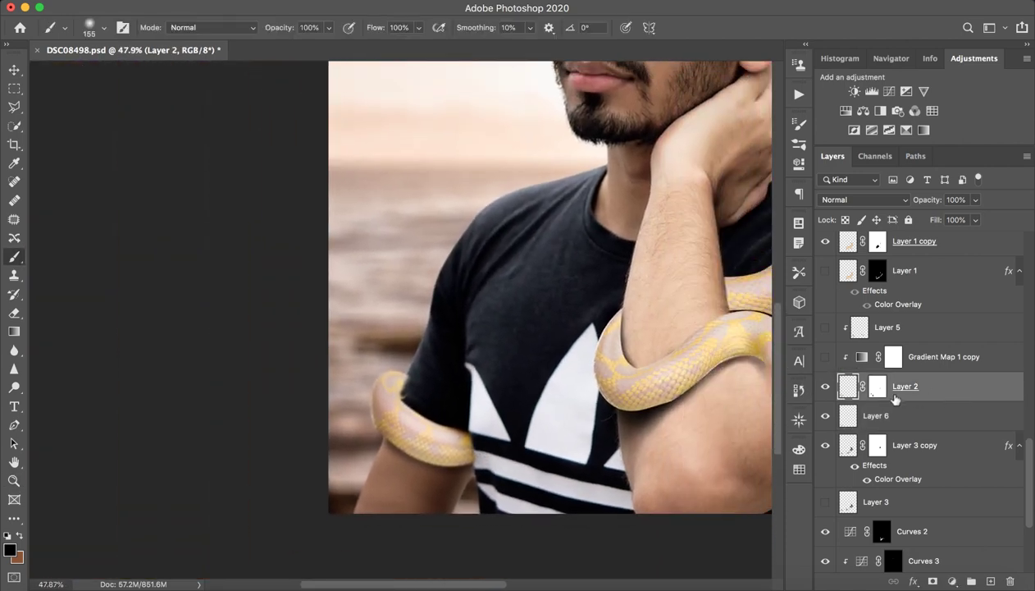
pyautogui.click(825, 358)
pyautogui.press('z')
pyautogui.moveTo(701, 389)
pyautogui.mouseDown()
pyautogui.moveTo(623, 395)
pyautogui.moveTo(493, 468)
pyautogui.moveTo(464, 468)
pyautogui.moveTo(483, 513)
pyautogui.moveTo(579, 430)
pyautogui.mouseUp()
pyautogui.press('b')
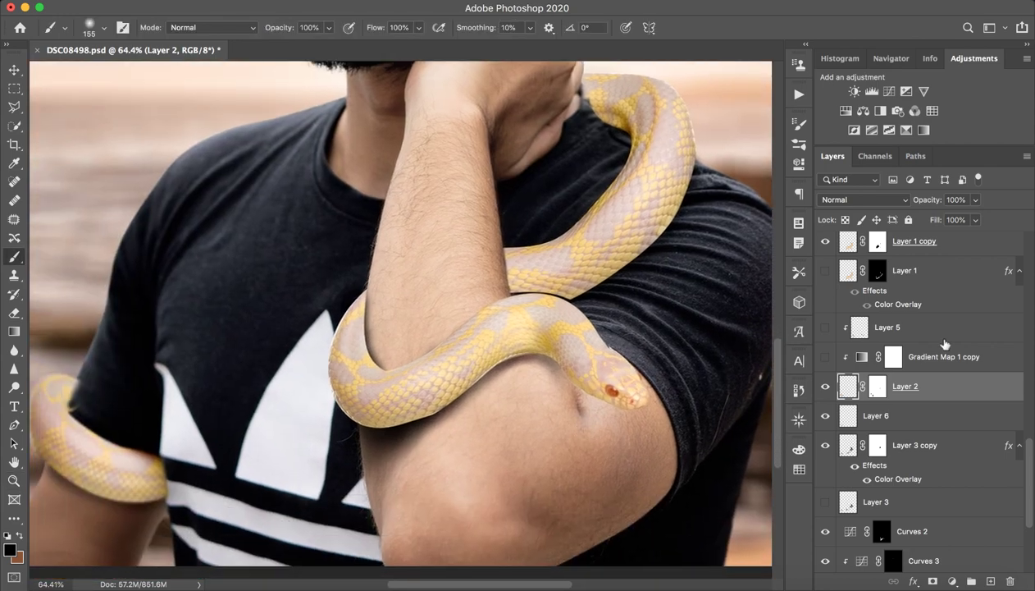
pyautogui.scroll(2, 954, 347)
pyautogui.scroll(2, 943, 353)
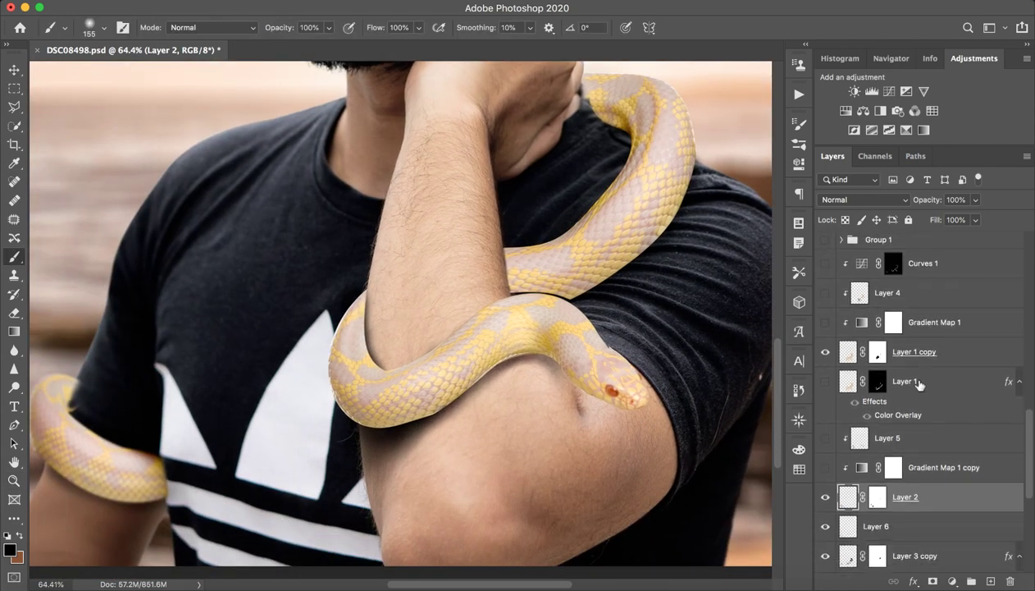
pyautogui.moveTo(684, 338); pyautogui.dragTo(618, 366)
pyautogui.click(952, 467)
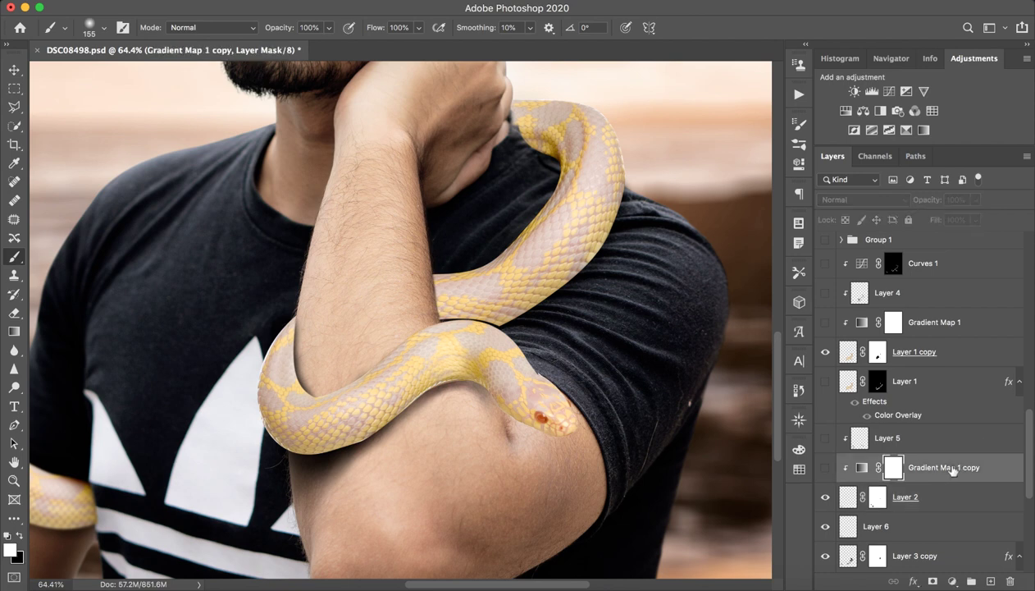
pyautogui.click(824, 474)
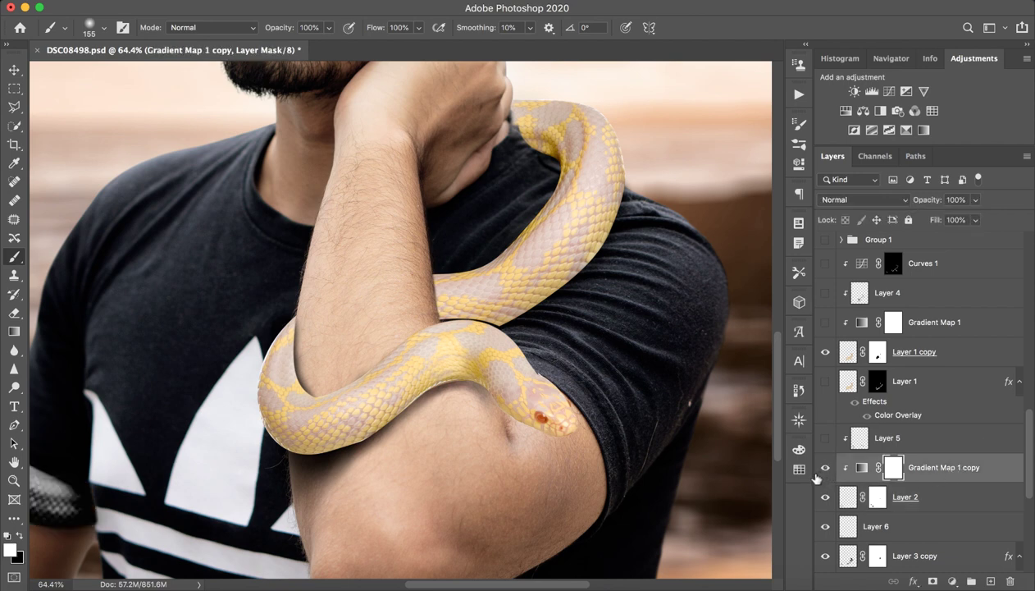
# - Turn on Gradient Map 1 and Gradient Map 1 copy to blacken the snake
pyautogui.click(825, 323)
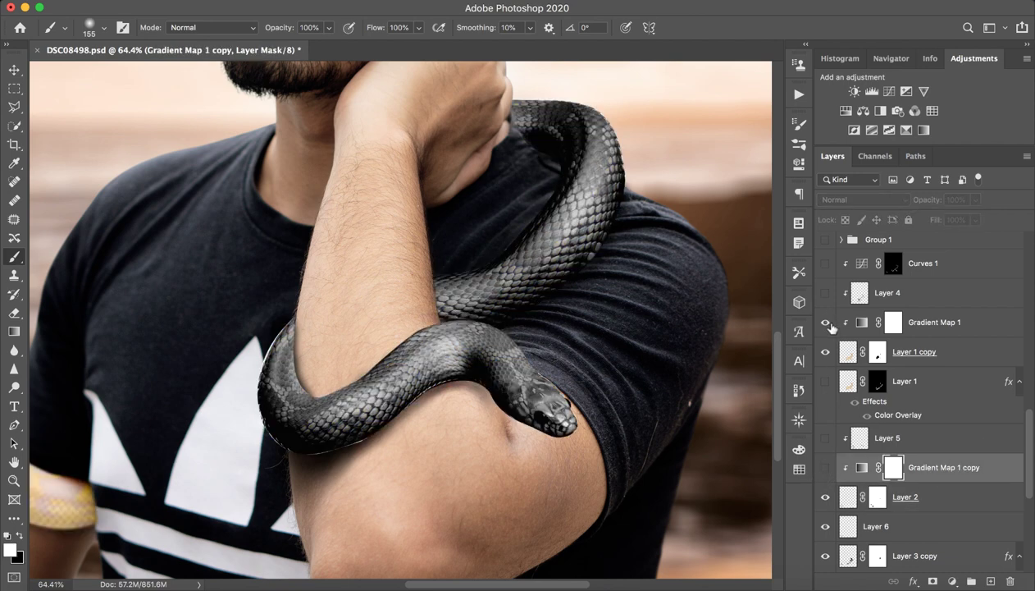
pyautogui.click(826, 471)
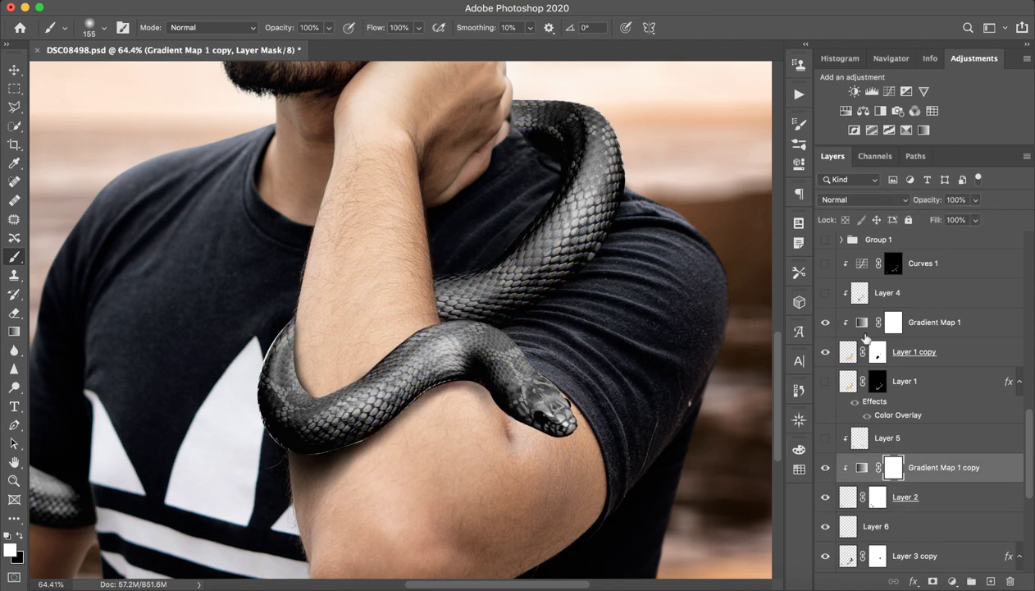
pyautogui.click(941, 322)
pyautogui.click(863, 323)
pyautogui.doubleClick(869, 323)
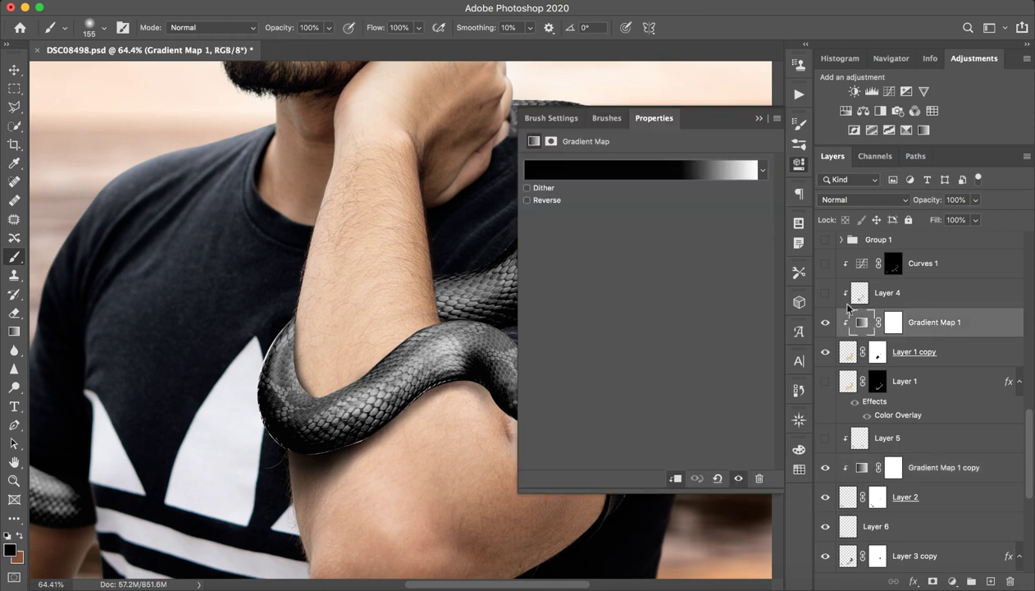
# - Set Gradient Map 1 to the Black, White preset with the black stop at 76%
pyautogui.click(680, 166)
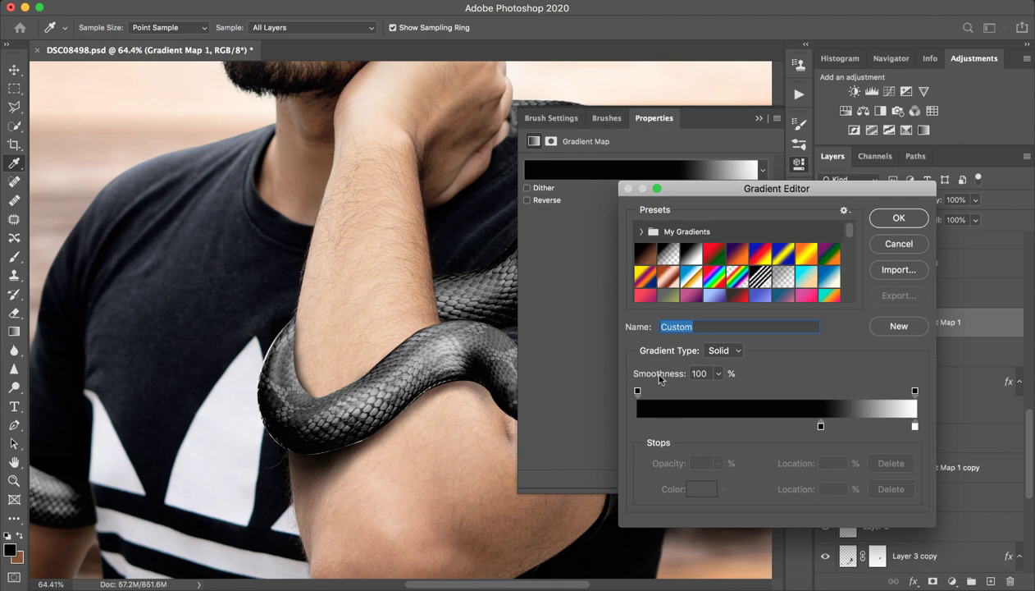
pyautogui.click(690, 258)
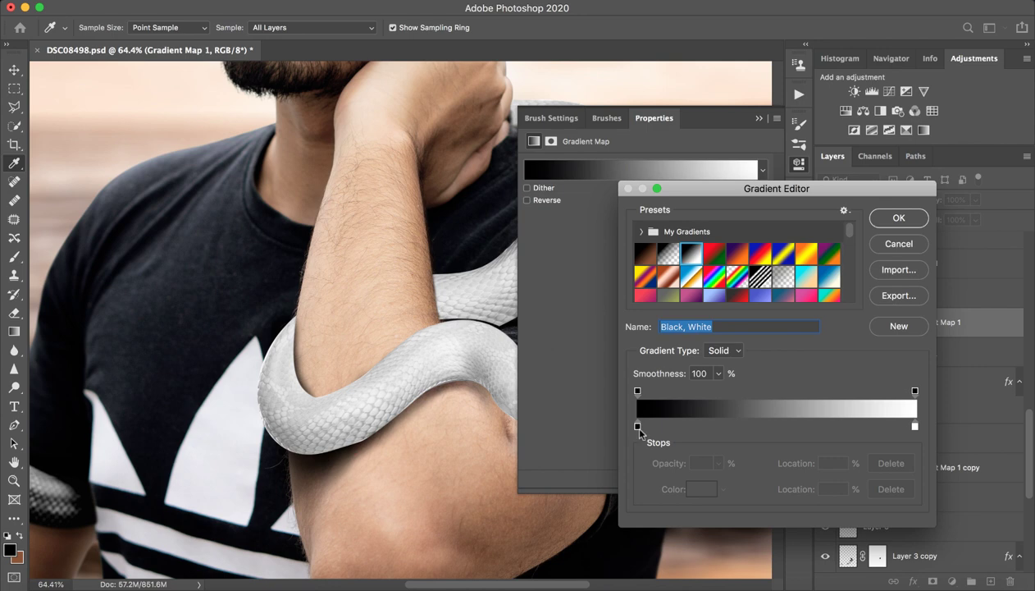
pyautogui.moveTo(638, 427); pyautogui.dragTo(848, 426)
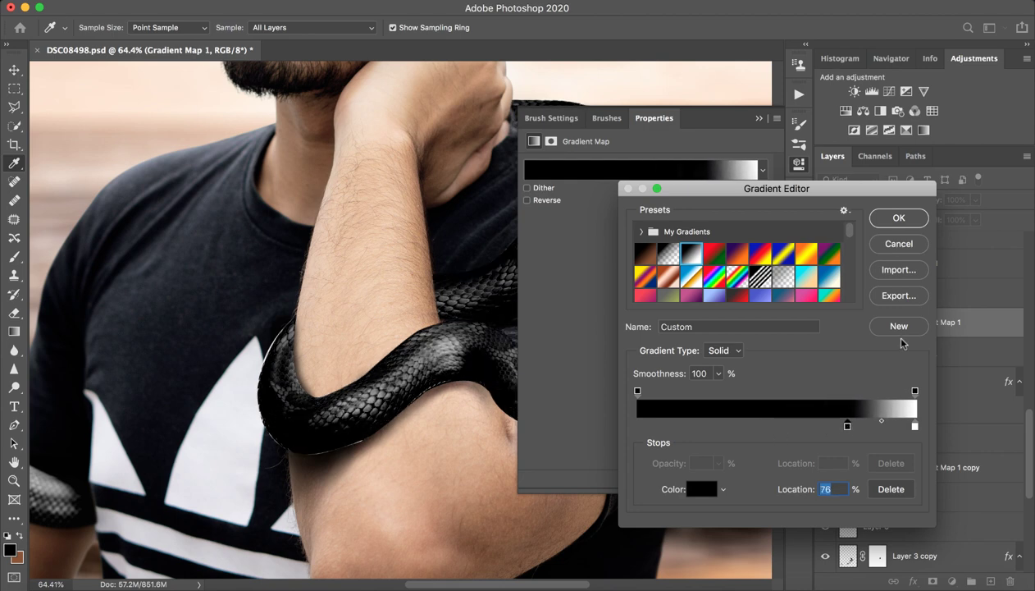
pyautogui.click(895, 246)
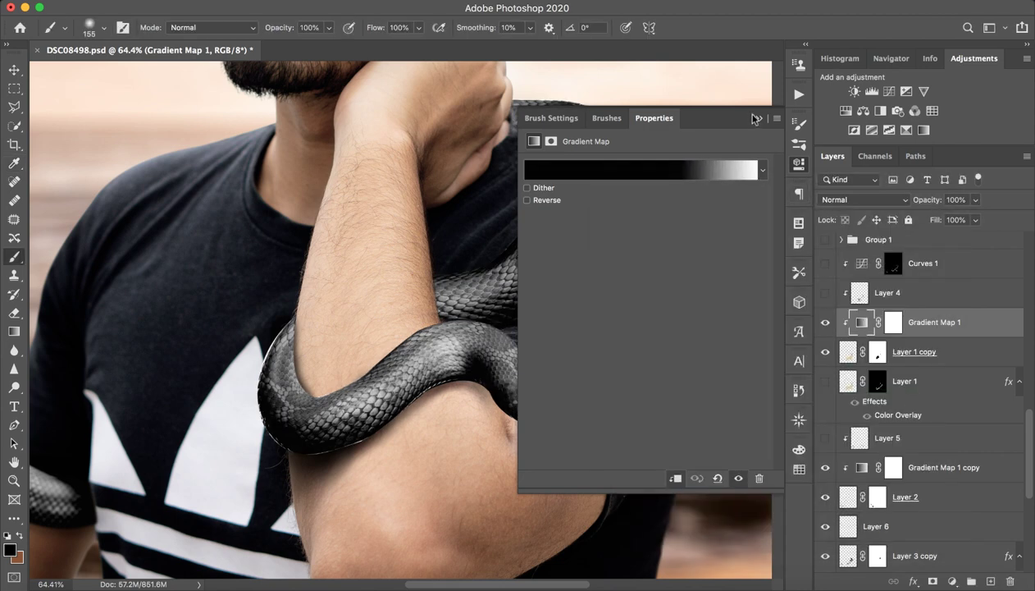
pyautogui.click(754, 119)
pyautogui.press('z')
pyautogui.moveTo(642, 236); pyautogui.dragTo(568, 325)
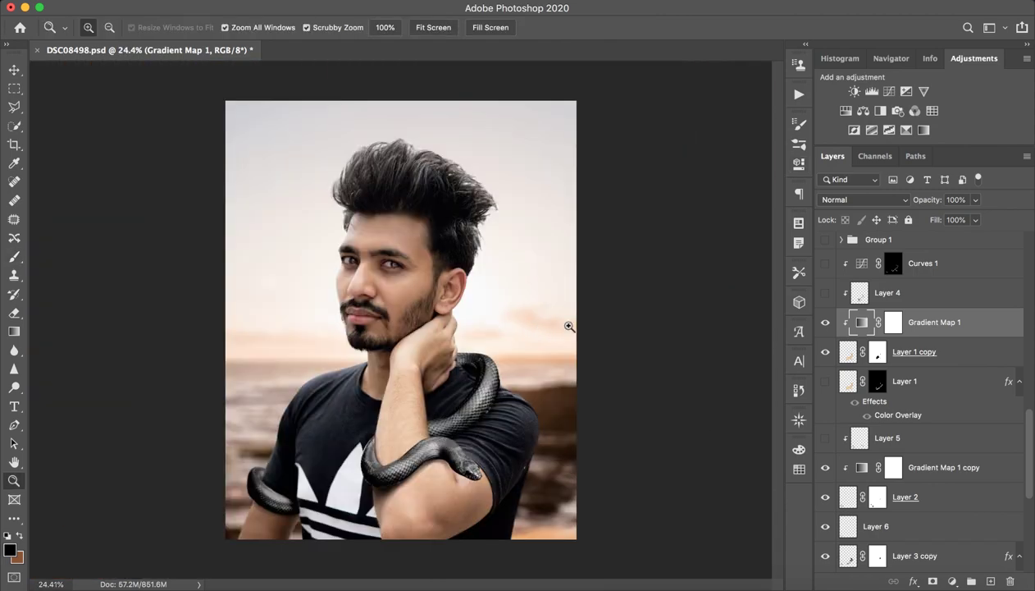
pyautogui.moveTo(475, 467); pyautogui.dragTo(497, 466)
pyautogui.press('b')
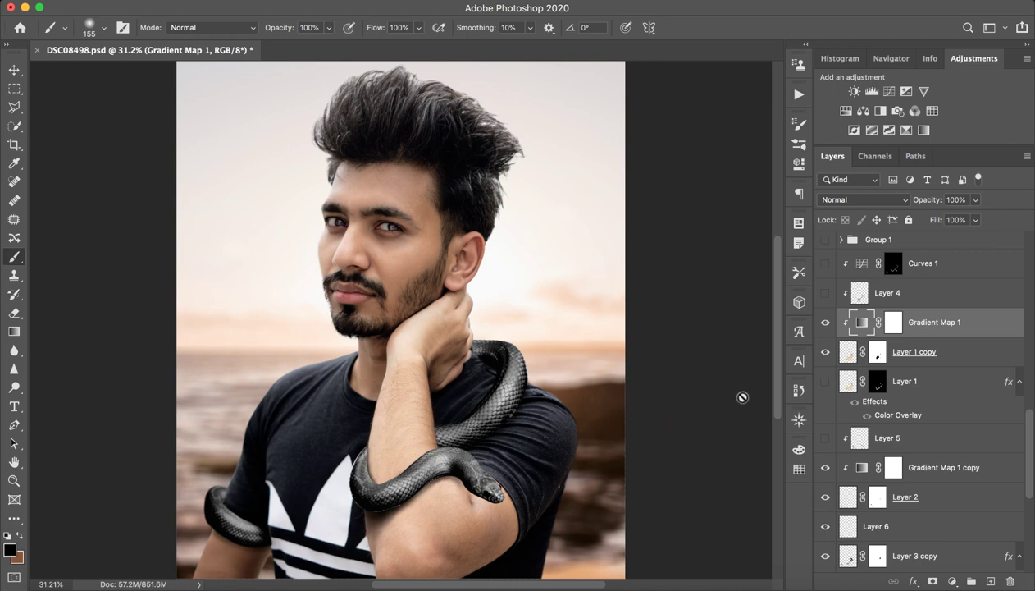
pyautogui.click(825, 381)
pyautogui.click(825, 381)
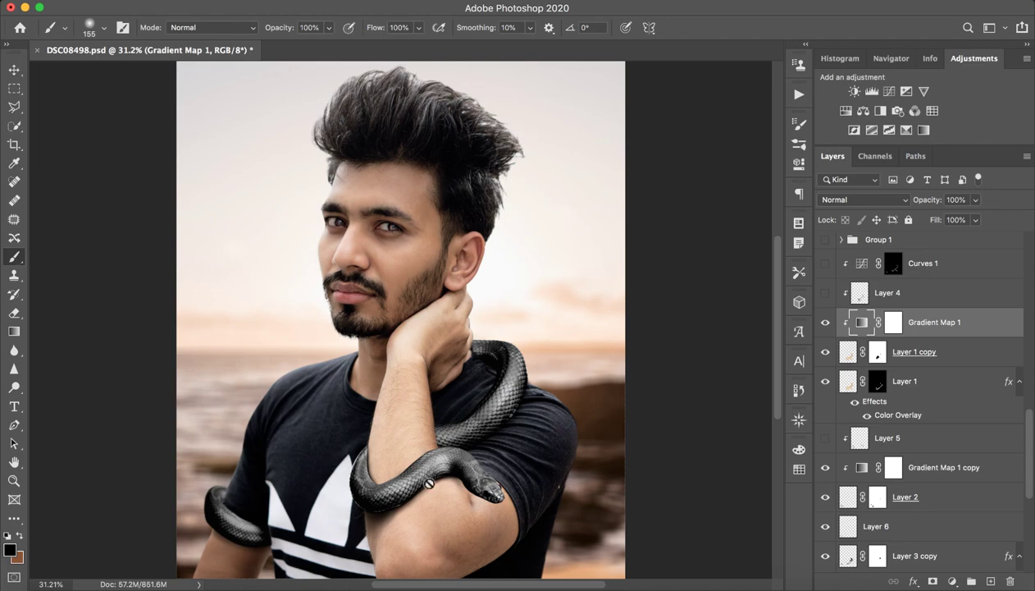
pyautogui.press('z')
pyautogui.moveTo(505, 461)
pyautogui.mouseDown()
pyautogui.moveTo(603, 437)
pyautogui.moveTo(557, 305)
pyautogui.mouseUp()
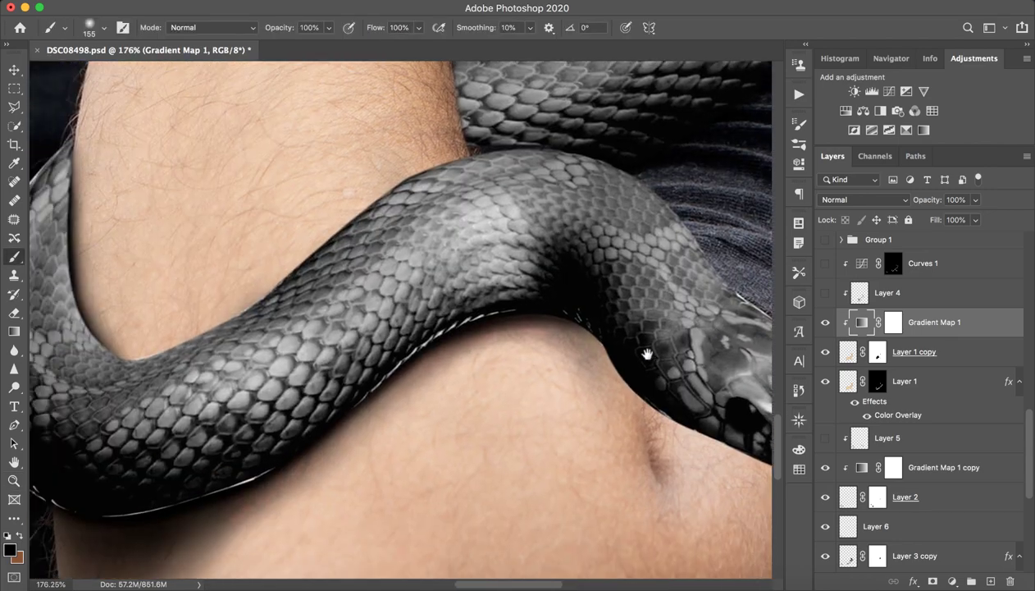
pyautogui.press('b')
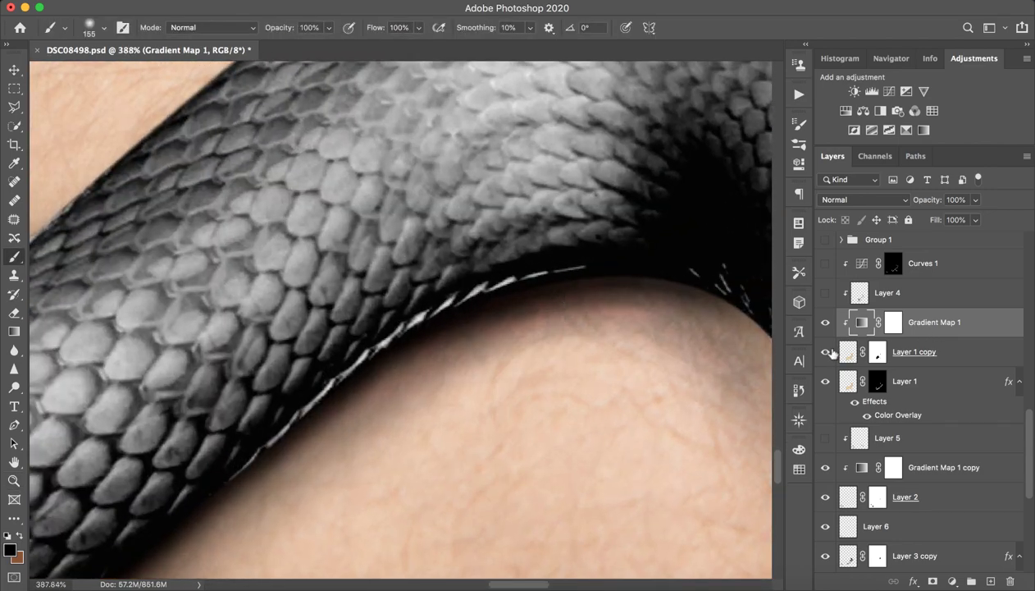
pyautogui.click(824, 381)
pyautogui.click(824, 381)
pyautogui.click(824, 380)
pyautogui.click(824, 381)
pyautogui.click(824, 381)
pyautogui.hscroll(-5, 607, 283)
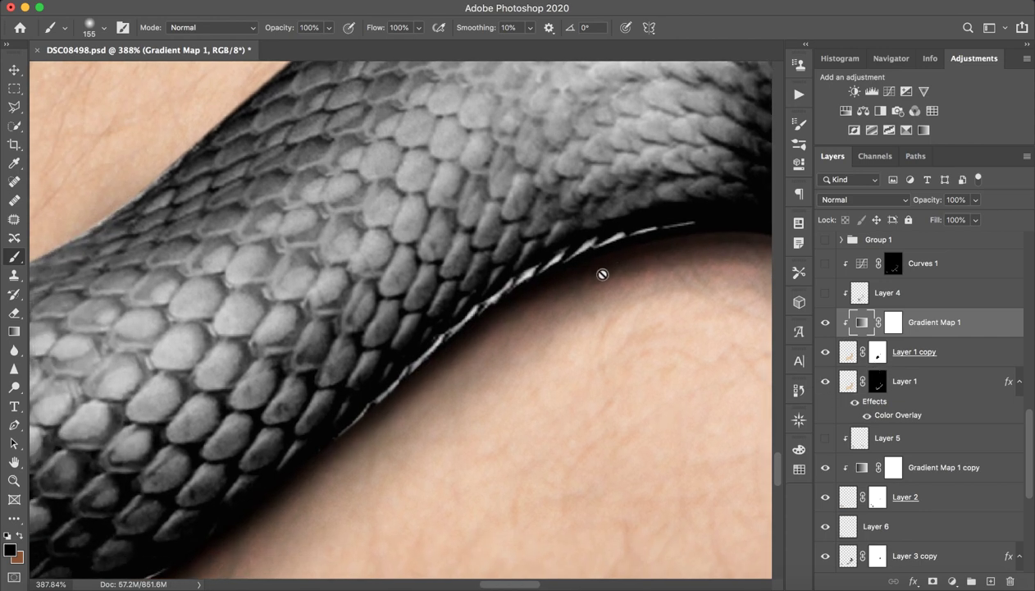
pyautogui.moveTo(483, 390); pyautogui.dragTo(662, 261)
pyautogui.moveTo(339, 441); pyautogui.dragTo(502, 369)
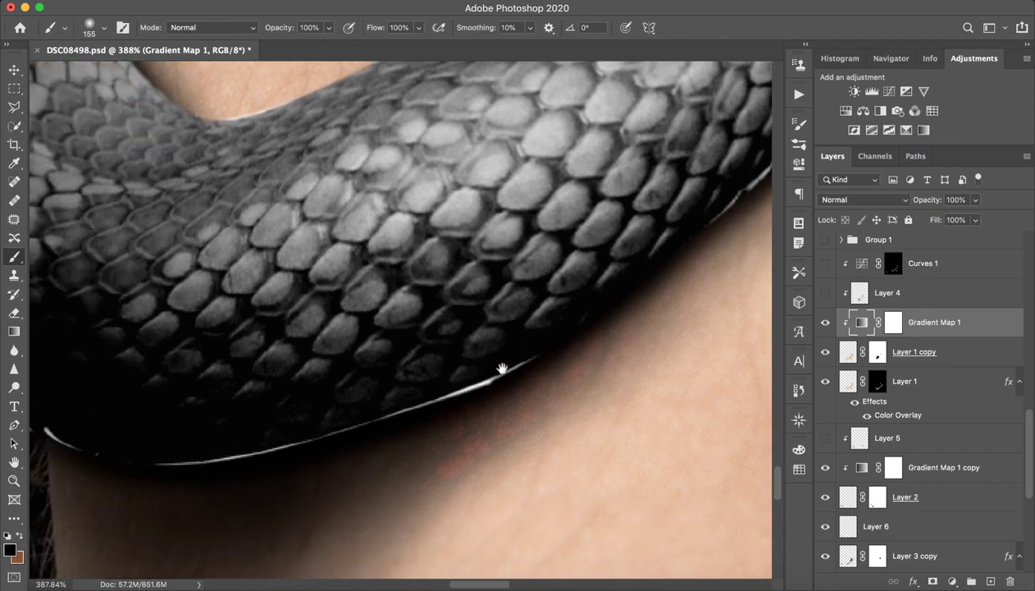
pyautogui.press('z')
pyautogui.scroll(-8, 509, 360)
pyautogui.scroll(4, 488, 373)
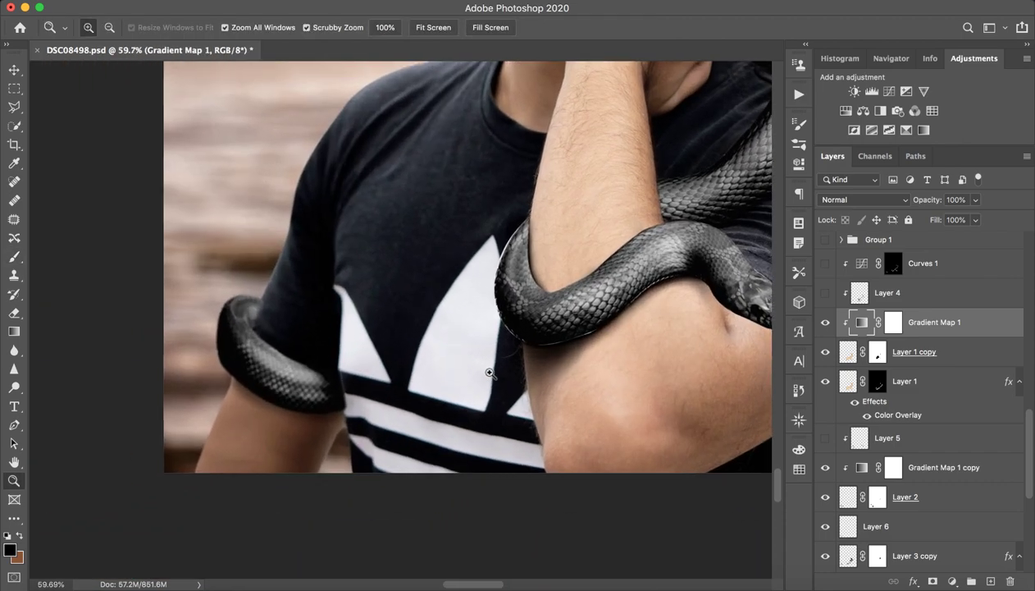
pyautogui.scroll(2, 677, 312)
pyautogui.scroll(3, 697, 296)
pyautogui.scroll(3, 706, 263)
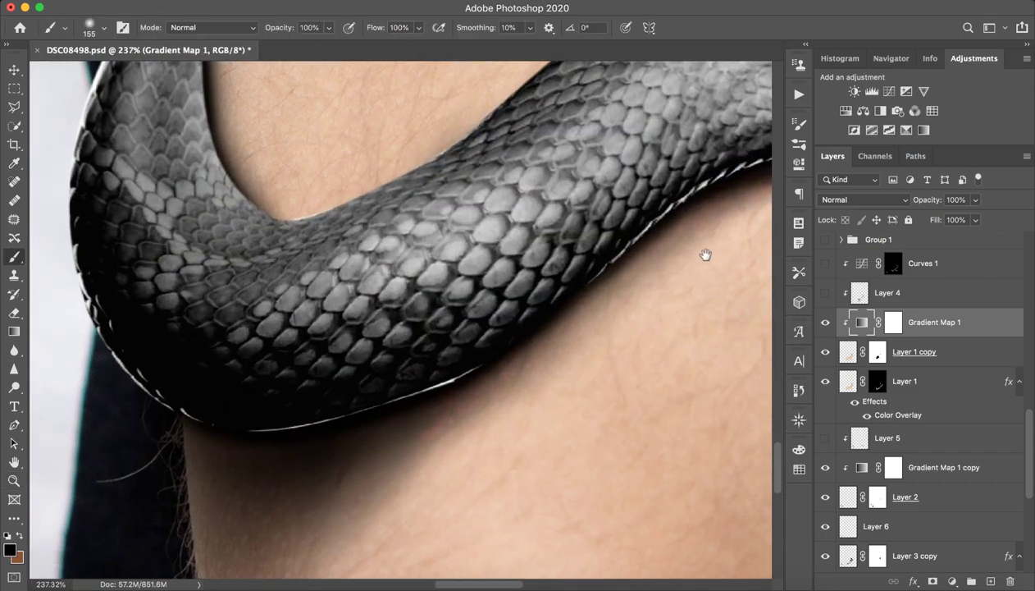
pyautogui.moveTo(705, 255); pyautogui.dragTo(703, 288)
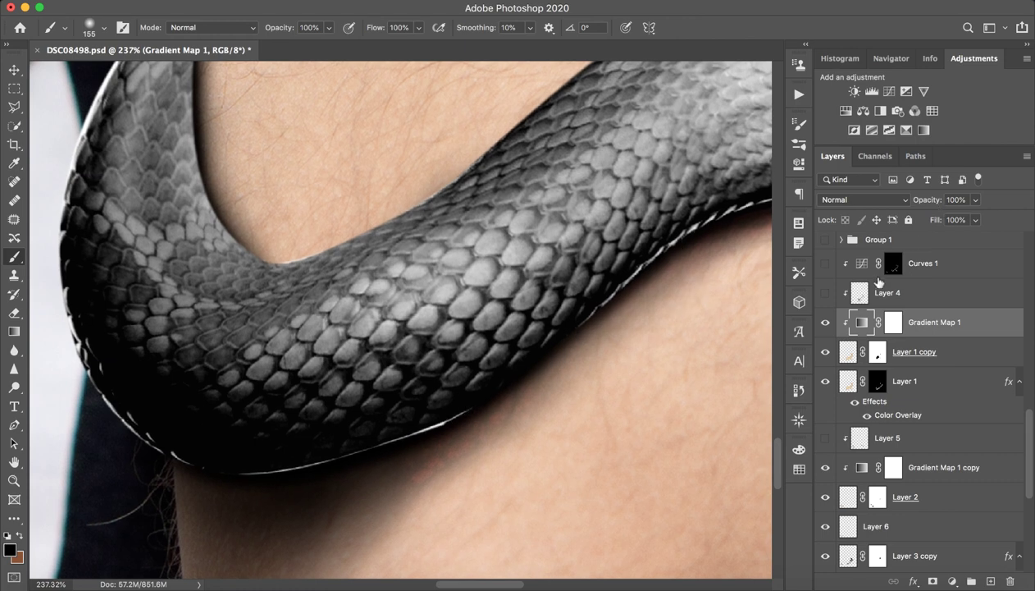
# - Select and show Layer 4 to darken the snake, reframing on the arm
pyautogui.click(886, 293)
pyautogui.click(825, 294)
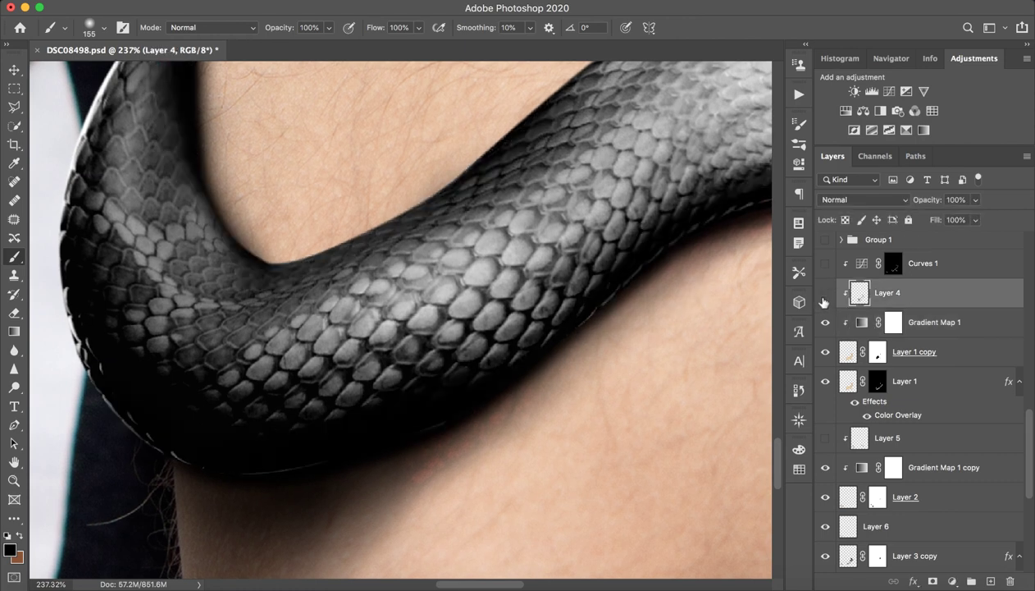
pyautogui.click(825, 293)
pyautogui.press('z')
pyautogui.scroll(-5, 541, 333)
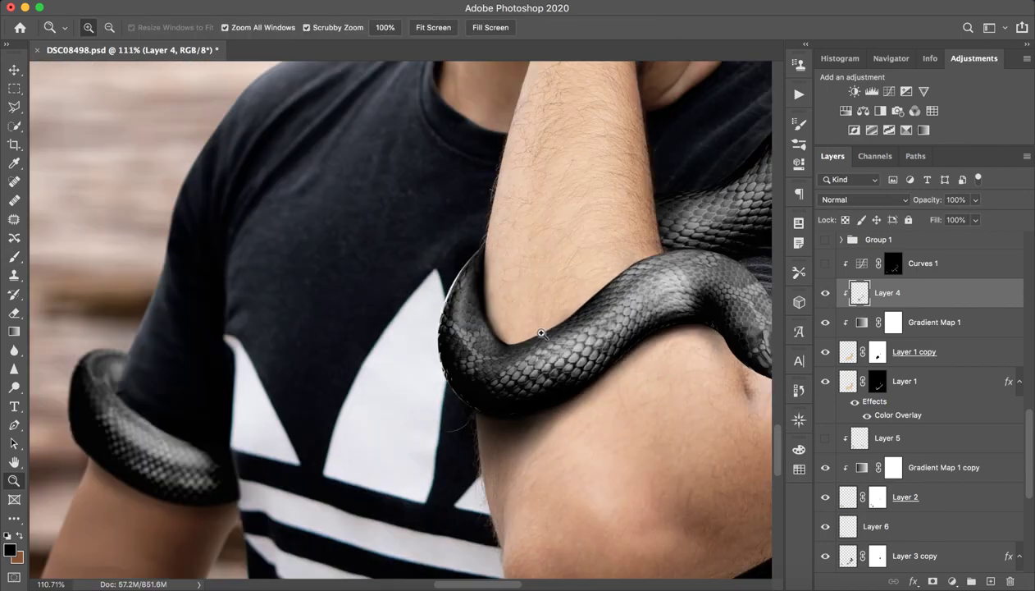
pyautogui.scroll(-3, 541, 333)
pyautogui.scroll(-2, 566, 330)
pyautogui.moveTo(327, 418); pyautogui.dragTo(472, 365)
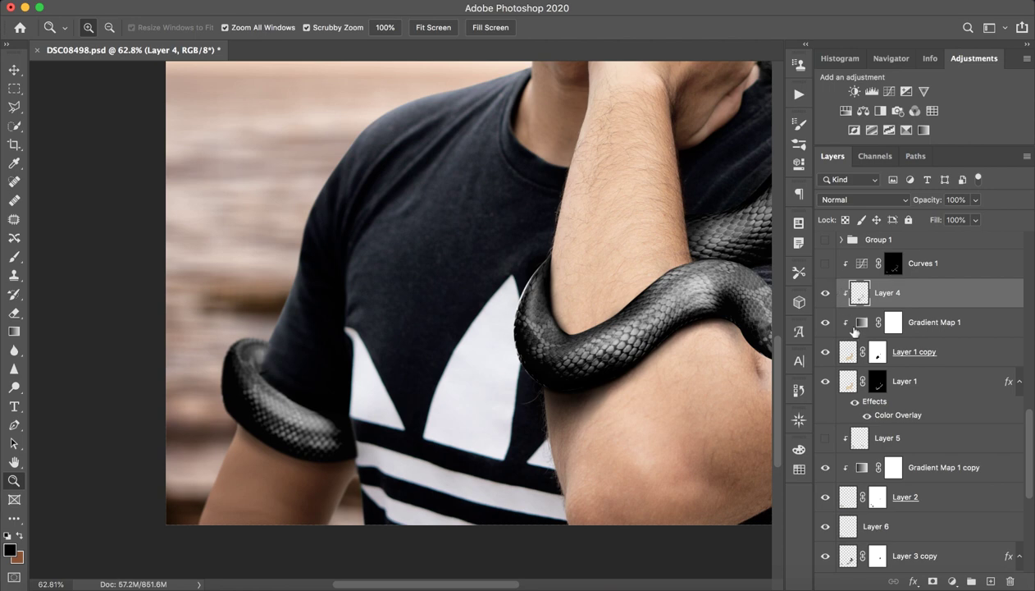
# - Compare the snake texture with Layer 5 off and on, leaving it visible
pyautogui.click(825, 439)
pyautogui.click(825, 438)
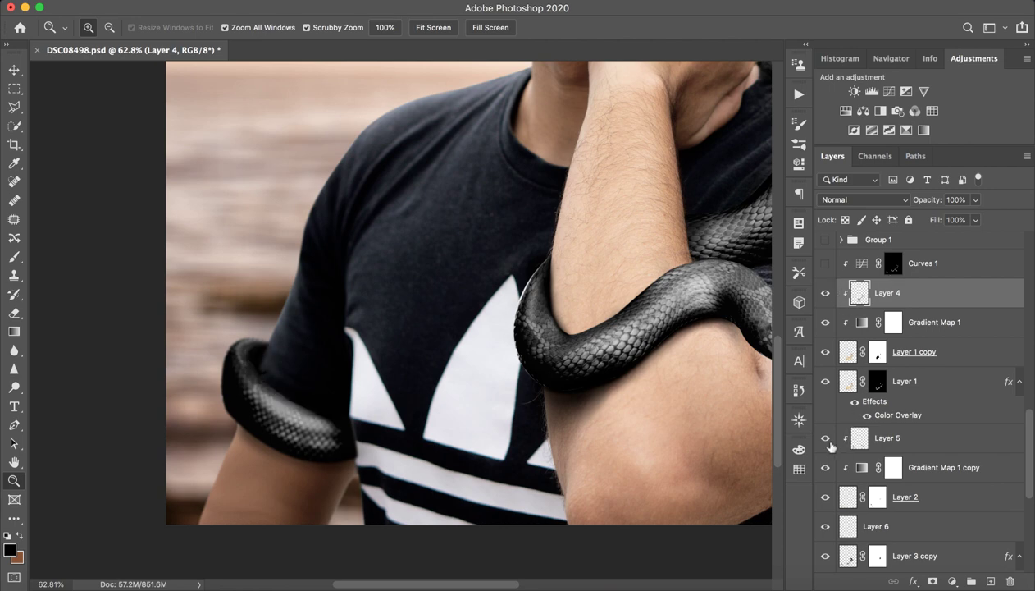
pyautogui.click(825, 439)
pyautogui.moveTo(586, 300); pyautogui.dragTo(489, 408)
pyautogui.scroll(-3, 489, 408)
pyautogui.scroll(-3, 565, 365)
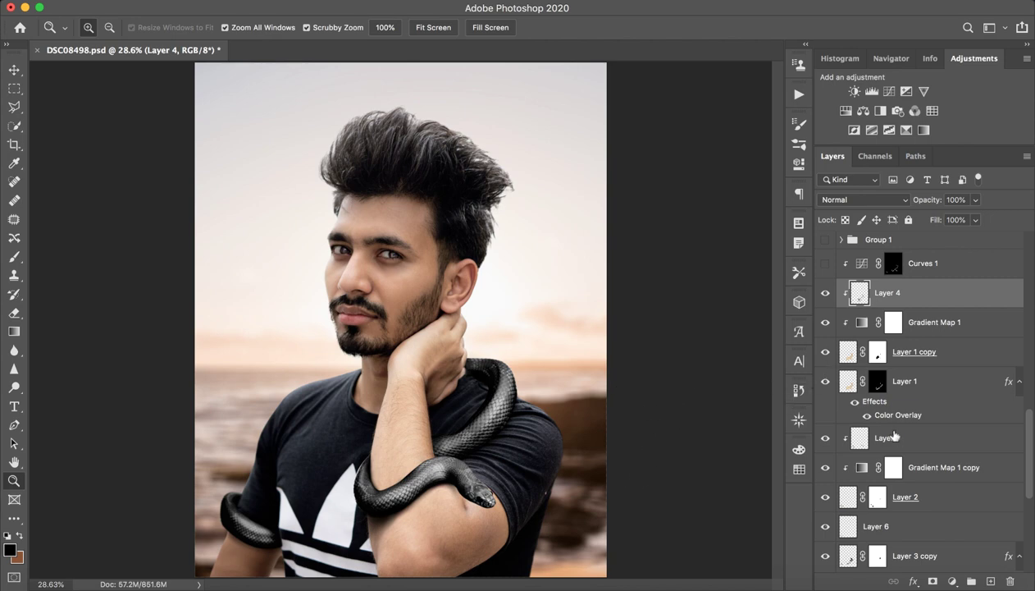
# - Compare the snake's tail with Layer 3 hidden and shown, leaving it visible
pyautogui.scroll(-5, 894, 436)
pyautogui.scroll(5, 894, 436)
pyautogui.scroll(-2, 892, 436)
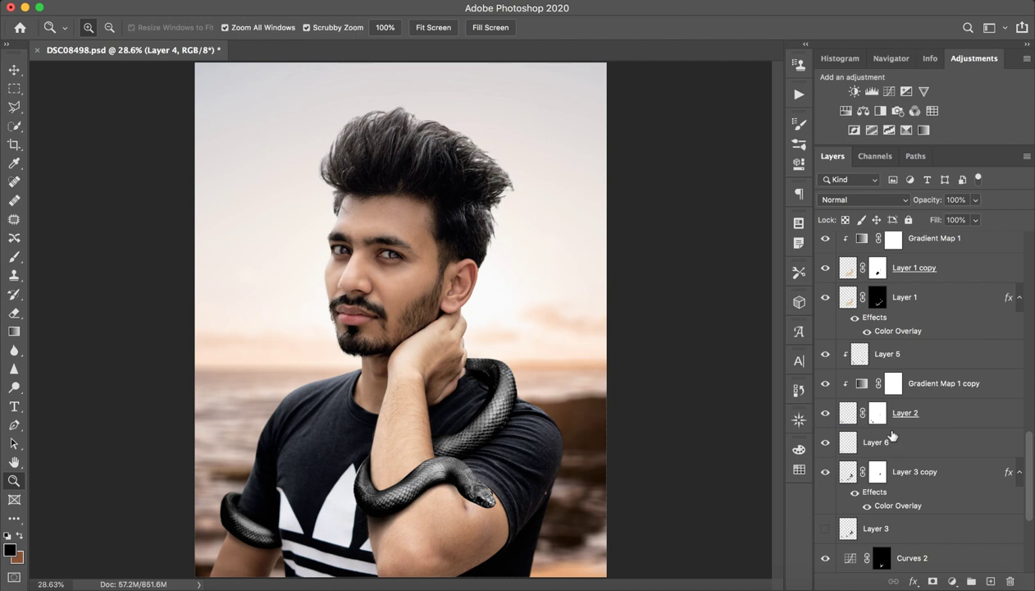
pyautogui.click(825, 533)
pyautogui.click(826, 532)
pyautogui.click(826, 533)
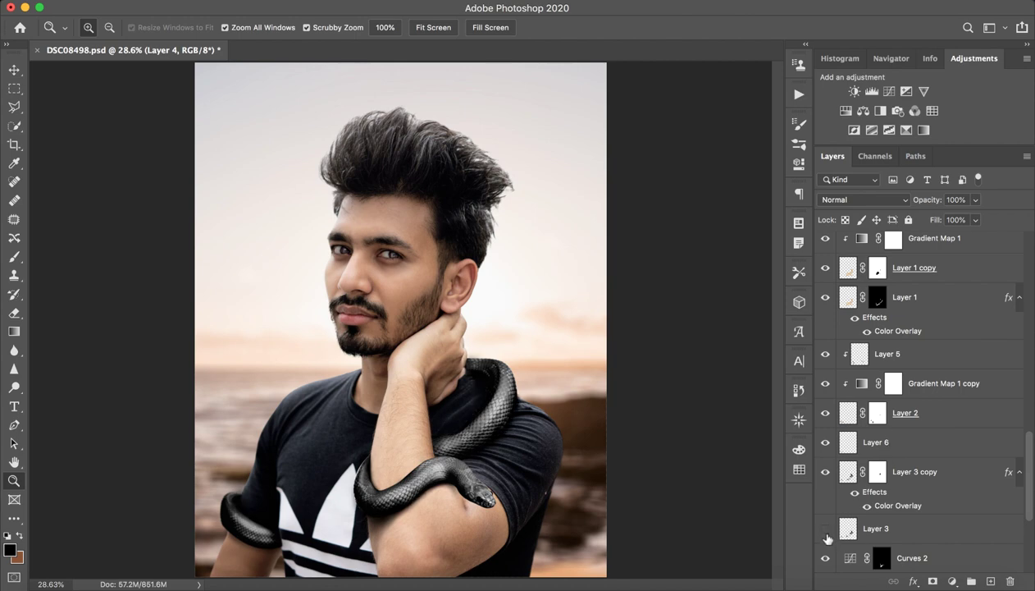
pyautogui.click(826, 534)
pyautogui.click(825, 528)
pyautogui.moveTo(439, 388)
pyautogui.mouseDown()
pyautogui.moveTo(611, 369)
pyautogui.moveTo(462, 330)
pyautogui.moveTo(404, 280)
pyautogui.moveTo(377, 224)
pyautogui.mouseUp()
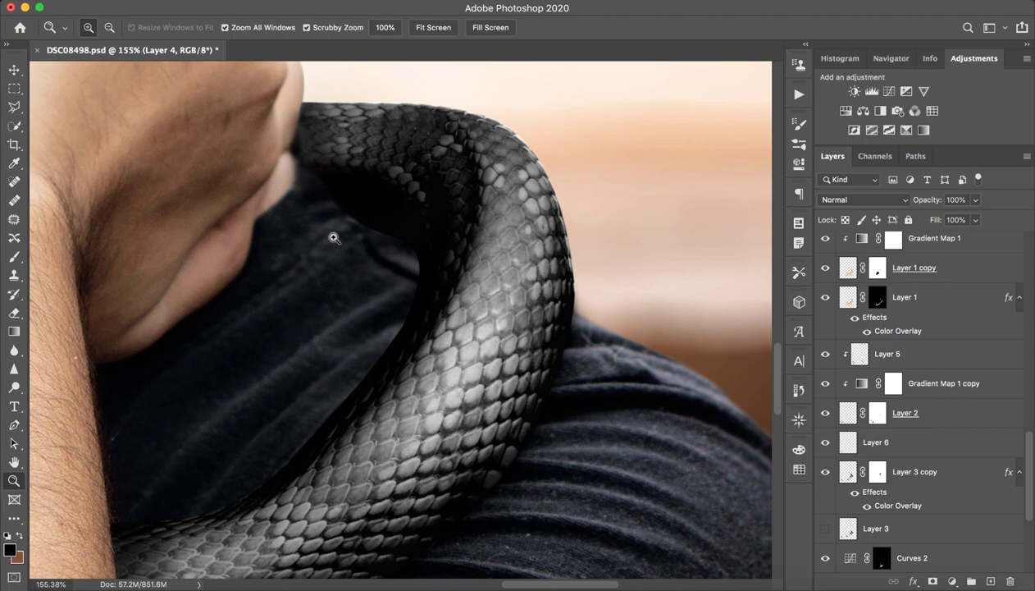
pyautogui.click(825, 528)
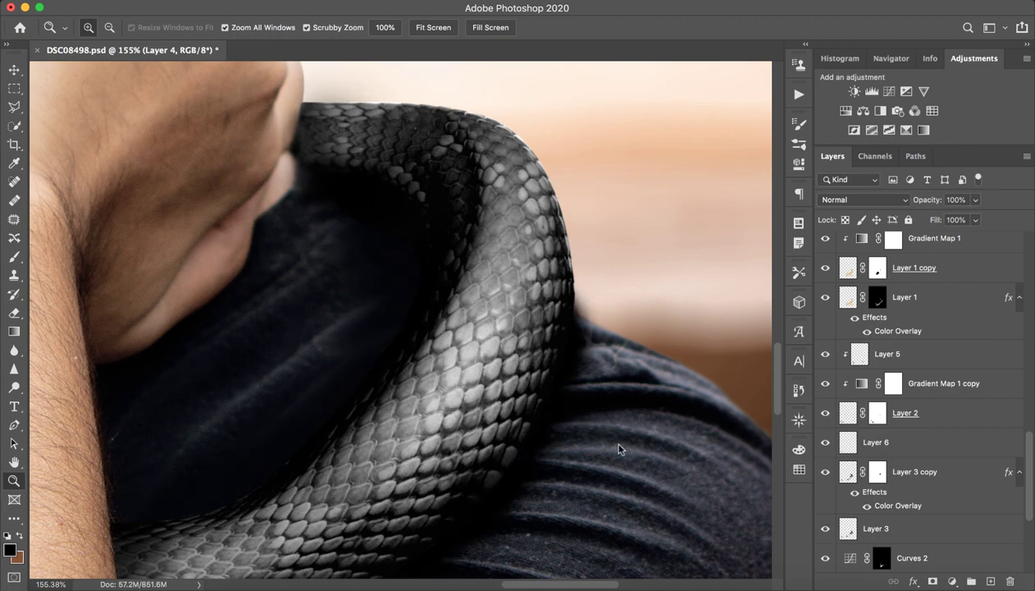
# - Set the brush size to 404 with the snake on the arm centred
pyautogui.scroll(-3, 421, 400)
pyautogui.scroll(-3, 509, 420)
pyautogui.moveTo(509, 420); pyautogui.dragTo(624, 339)
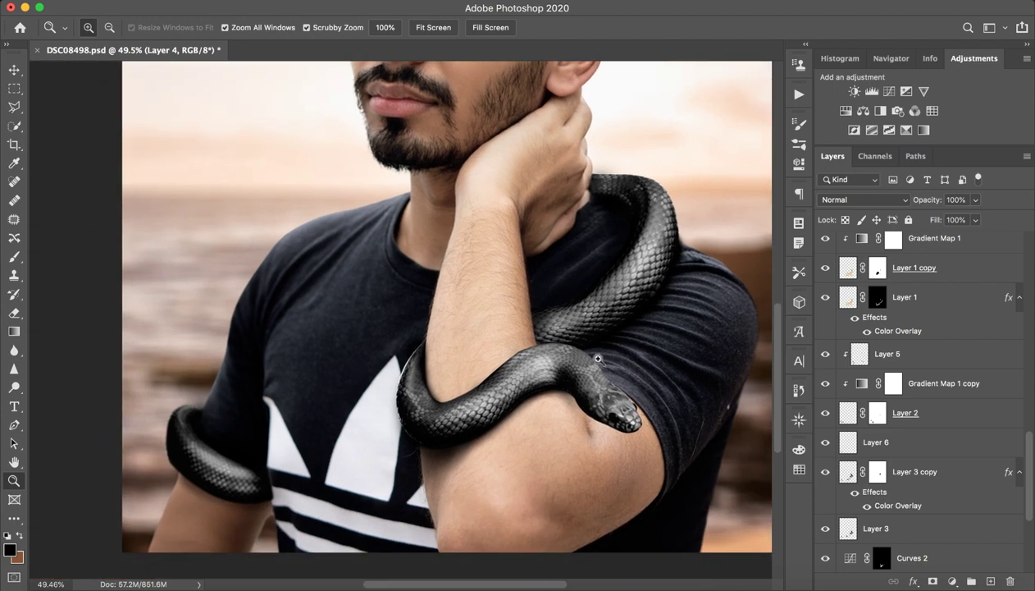
pyautogui.press('b')
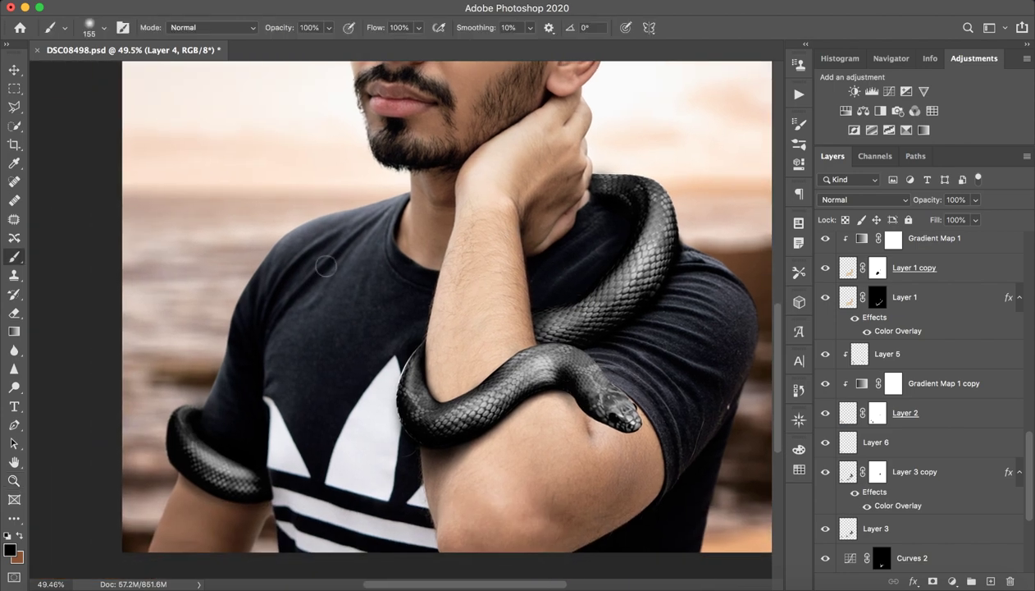
pyautogui.moveTo(300, 300); pyautogui.dragTo(324, 302)
# - Scroll the Layers panel and select Layer 1
pyautogui.scroll(10, 963, 473)
pyautogui.scroll(-5, 956, 474)
pyautogui.scroll(-2, 949, 476)
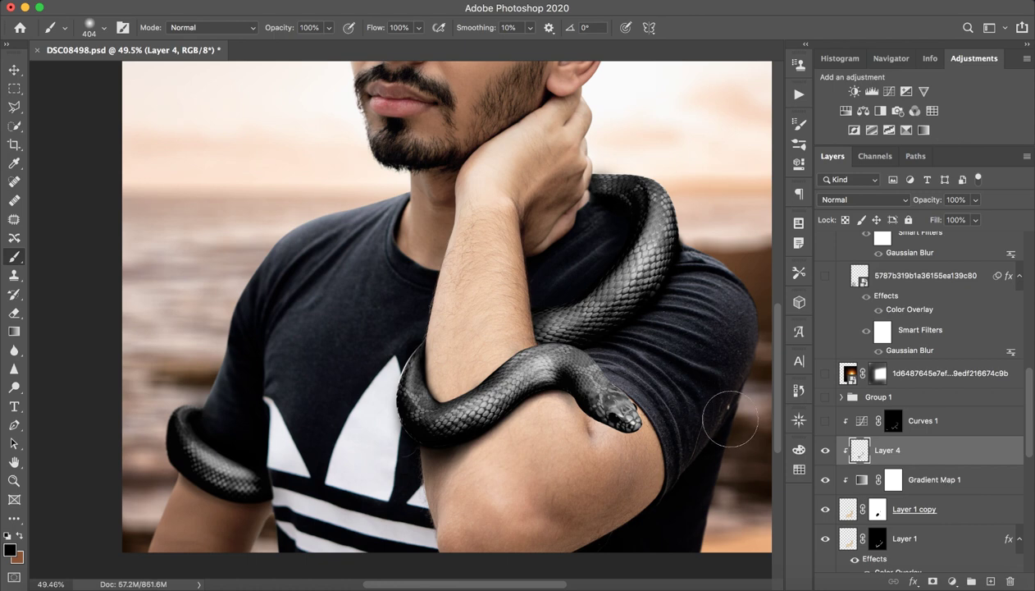
pyautogui.scroll(-5, 895, 481)
pyautogui.scroll(-4, 898, 476)
pyautogui.scroll(7, 902, 468)
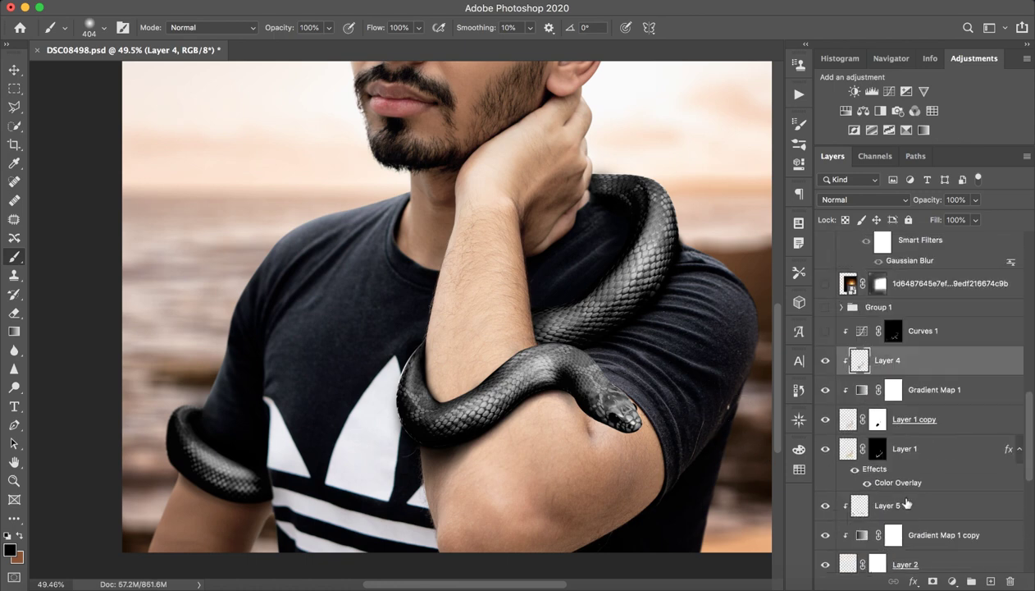
pyautogui.scroll(1, 905, 464)
pyautogui.scroll(-3, 906, 465)
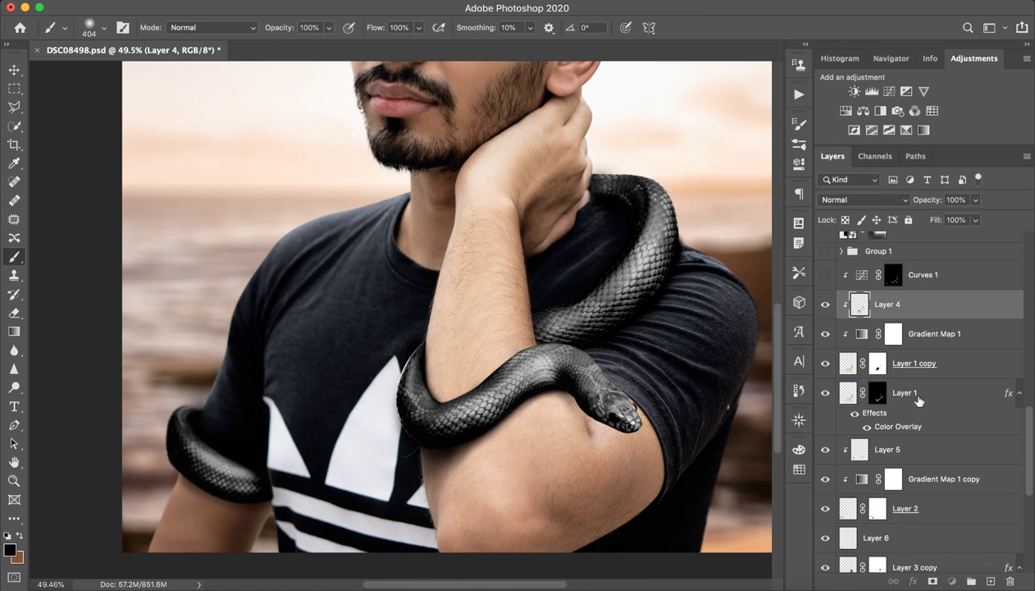
pyautogui.click(906, 393)
pyautogui.scroll(2, 943, 345)
pyautogui.scroll(1, 949, 332)
# - Turn Curves 1 on, check its curve settings, and target its layer mask
pyautogui.click(939, 343)
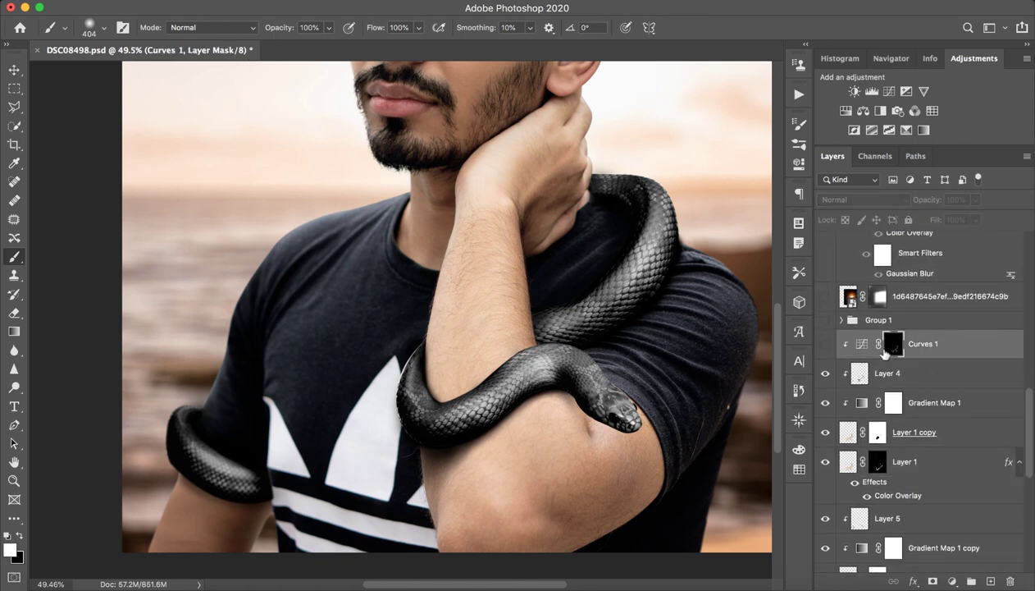
pyautogui.click(825, 344)
pyautogui.click(825, 343)
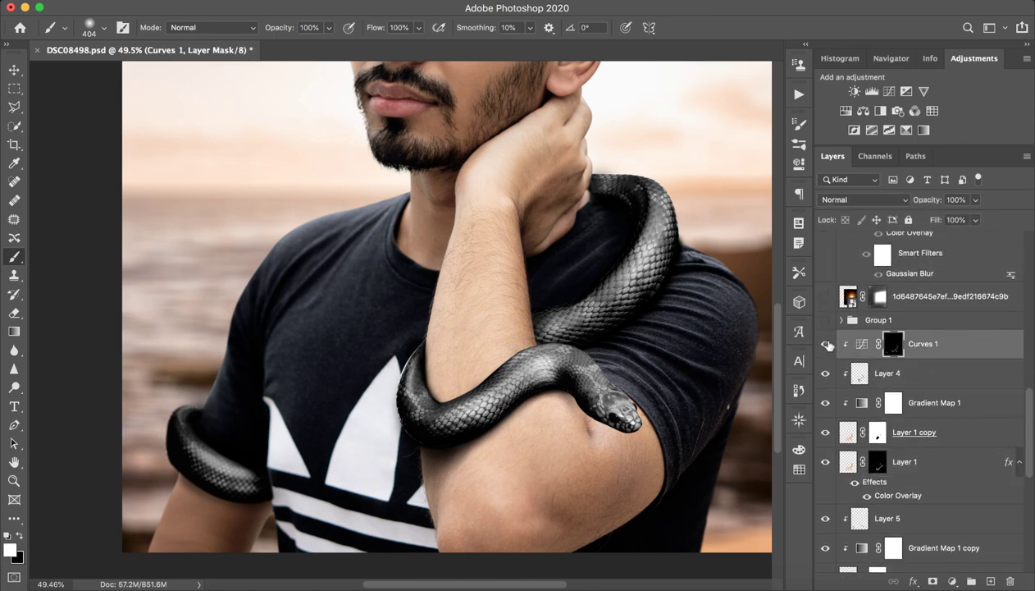
pyautogui.moveTo(623, 369); pyautogui.dragTo(656, 369)
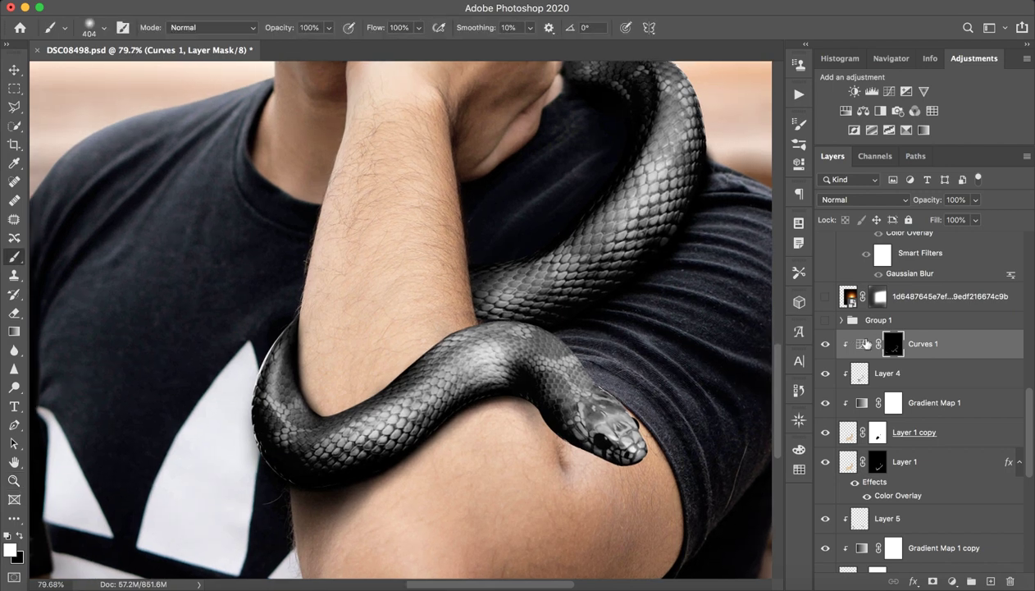
pyautogui.doubleClick(862, 342)
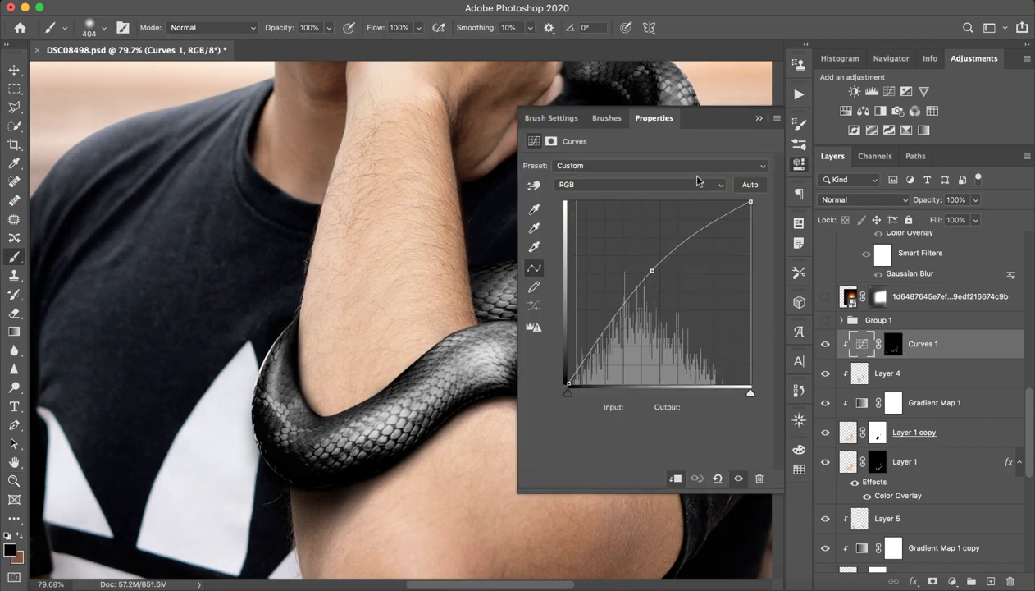
pyautogui.click(758, 120)
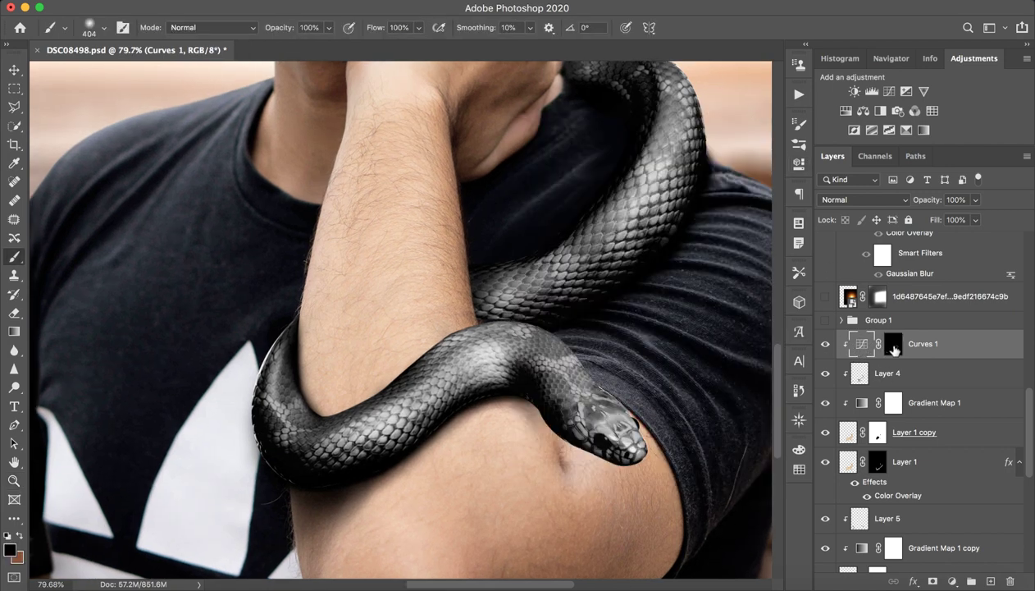
pyautogui.click(894, 350)
# - Paint the Curves 1 brightening onto the snake with a 50 px white brush
pyautogui.moveTo(485, 364); pyautogui.dragTo(362, 412)
pyautogui.hotkey('ctrl', 'z')
pyautogui.moveTo(482, 365); pyautogui.dragTo(484, 366)
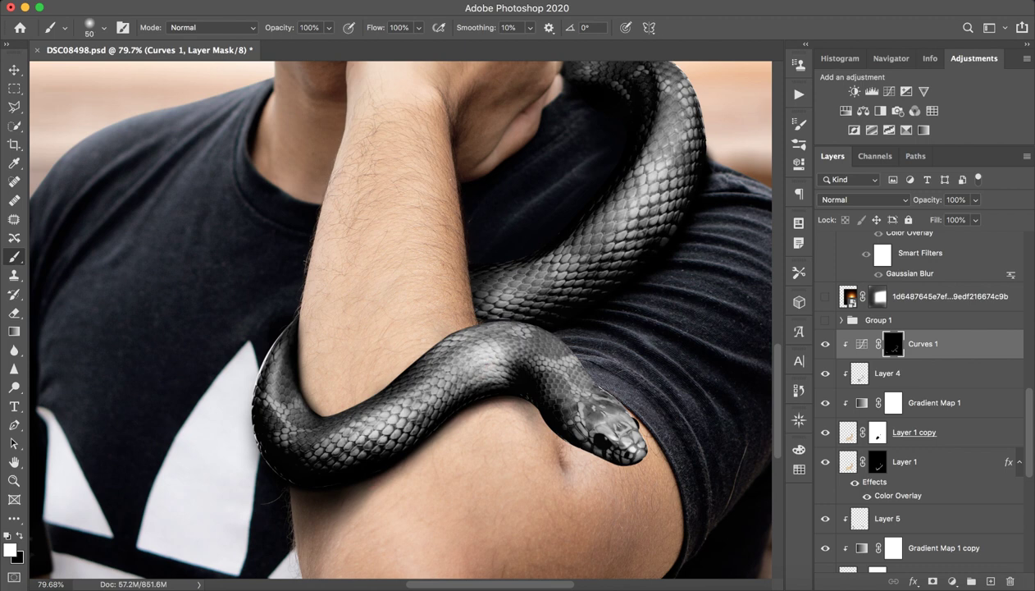
pyautogui.moveTo(419, 373); pyautogui.dragTo(429, 353)
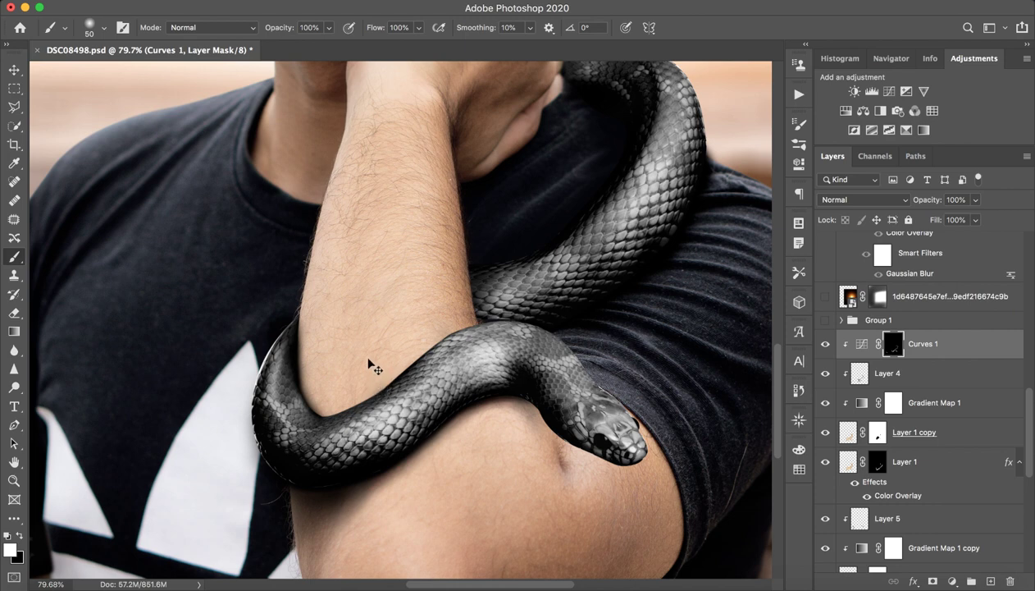
pyautogui.hotkey('ctrl', 'z')
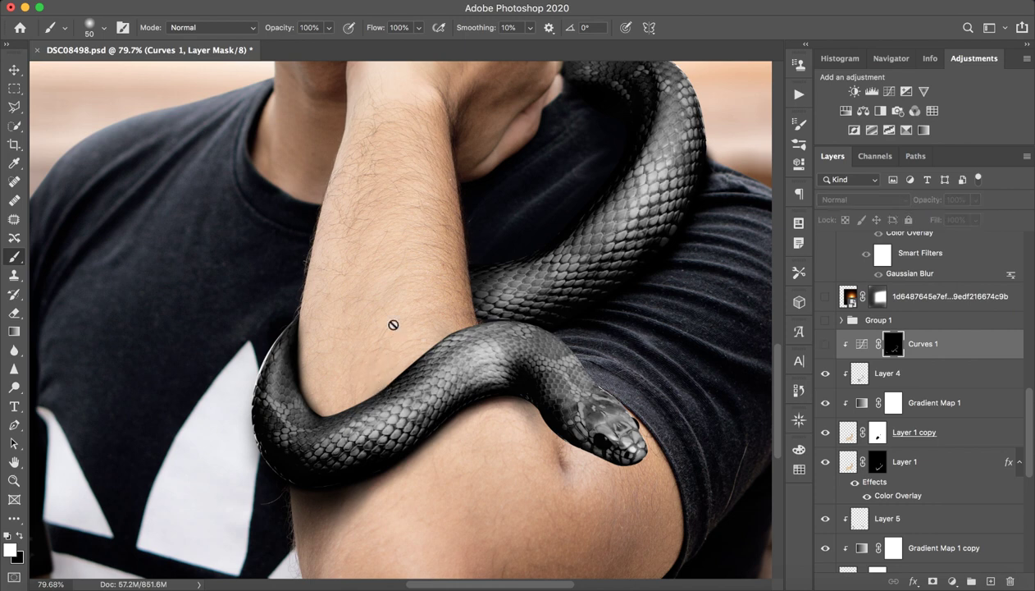
pyautogui.hotkey('ctrl', 'shift', 'z')
# - Toggle Curves 1 off and on to compare, framing the whole portrait at 25.5%
pyautogui.click(825, 344)
pyautogui.press('z')
pyautogui.moveTo(548, 401); pyautogui.dragTo(476, 420)
pyautogui.press('b')
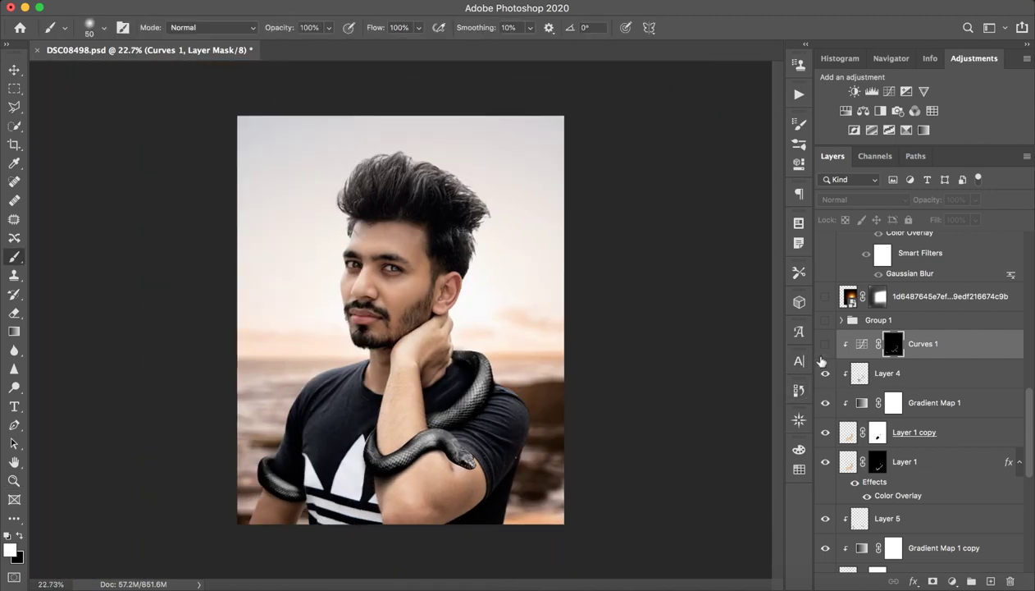
pyautogui.click(825, 344)
pyautogui.press('z')
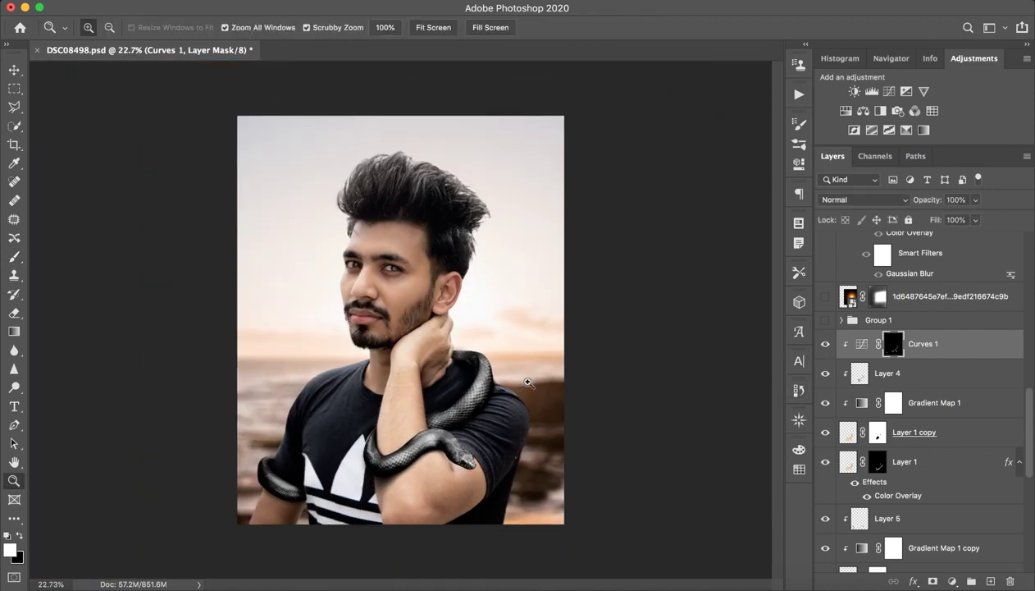
pyautogui.moveTo(489, 417)
pyautogui.mouseDown()
pyautogui.moveTo(499, 433)
pyautogui.moveTo(542, 434)
pyautogui.mouseUp()
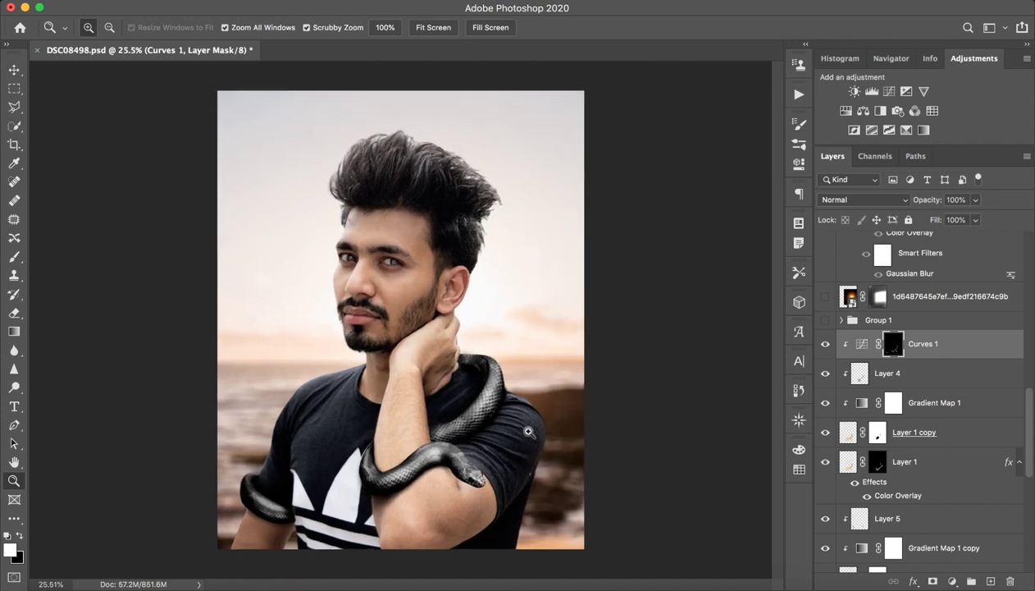
pyautogui.press('b')
pyautogui.scroll(5, 868, 443)
# - Show Group 1 to reveal the forehead X mark, toggling it to compare
pyautogui.scroll(-2, 904, 475)
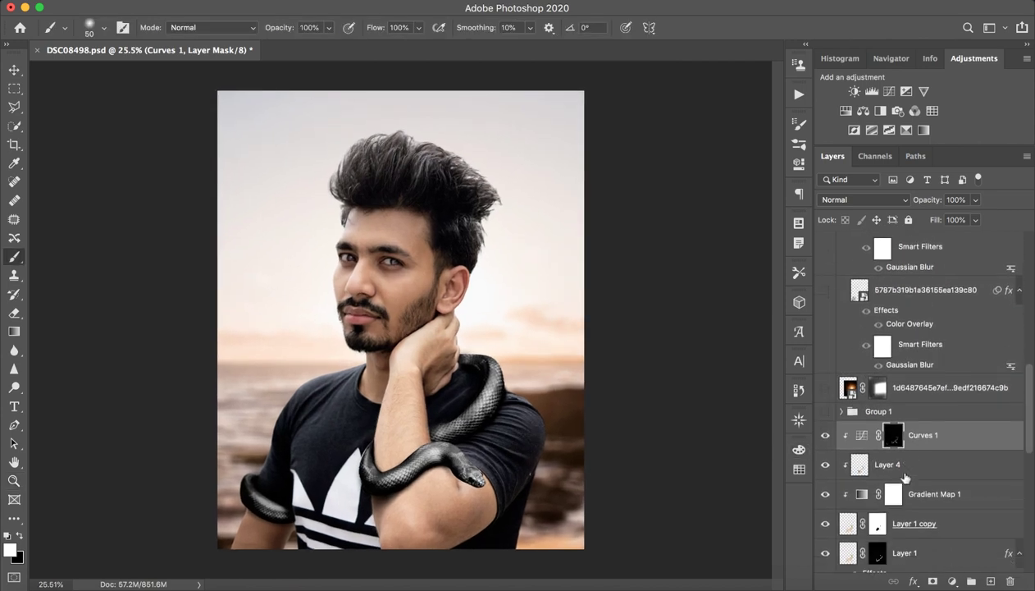
pyautogui.click(826, 412)
pyautogui.click(826, 412)
# - Show and select the warm sunset glow layer, toggling it off and on to compare
pyautogui.click(826, 388)
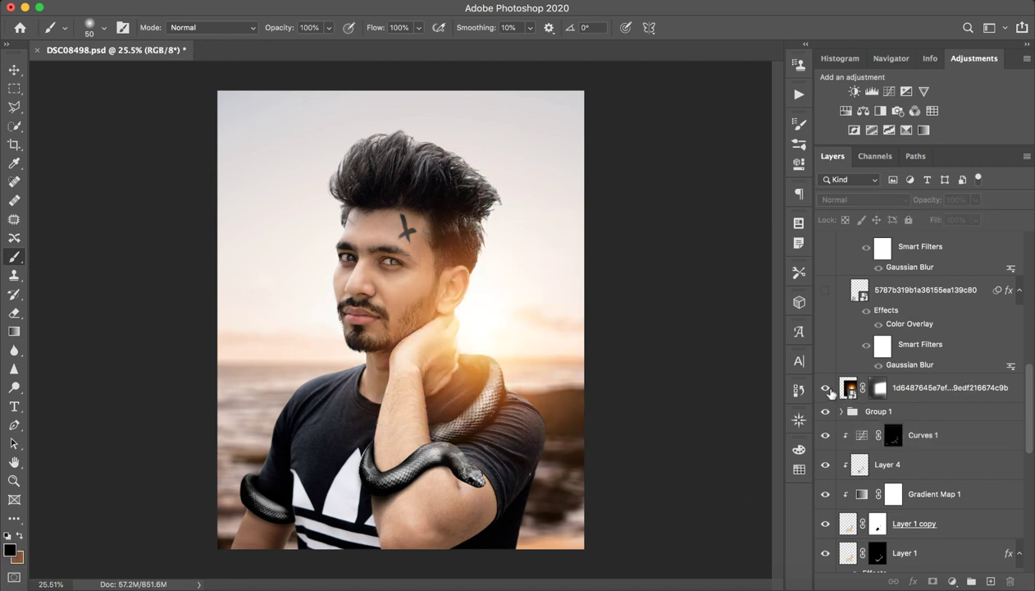
pyautogui.click(851, 390)
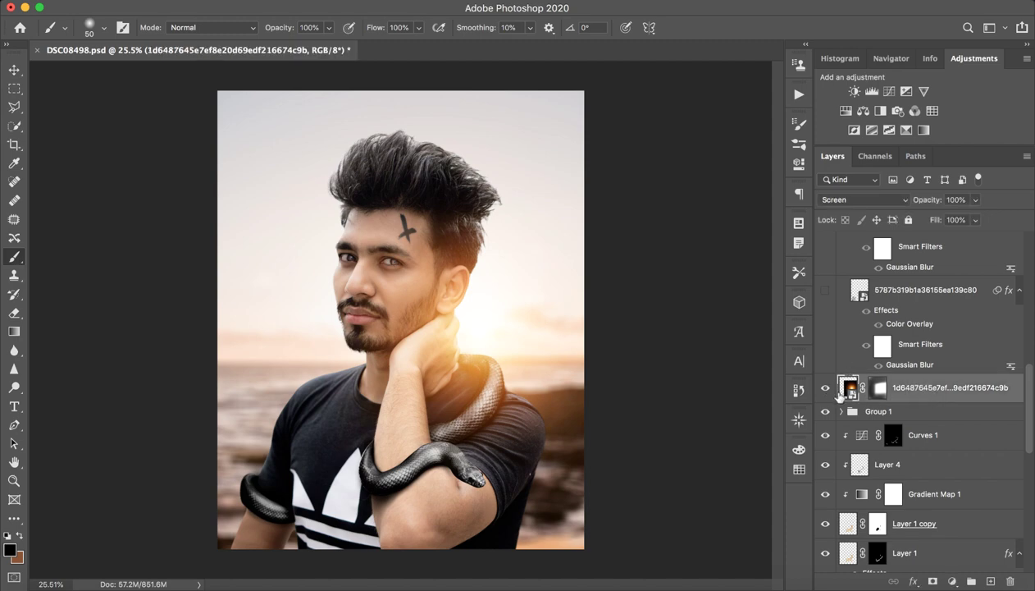
pyautogui.click(824, 390)
pyautogui.click(826, 389)
# - Show the lower-left arm tattoo layer and Group 2, collapsing Group 2 and toggling it to compare
pyautogui.scroll(3, 830, 361)
pyautogui.click(825, 348)
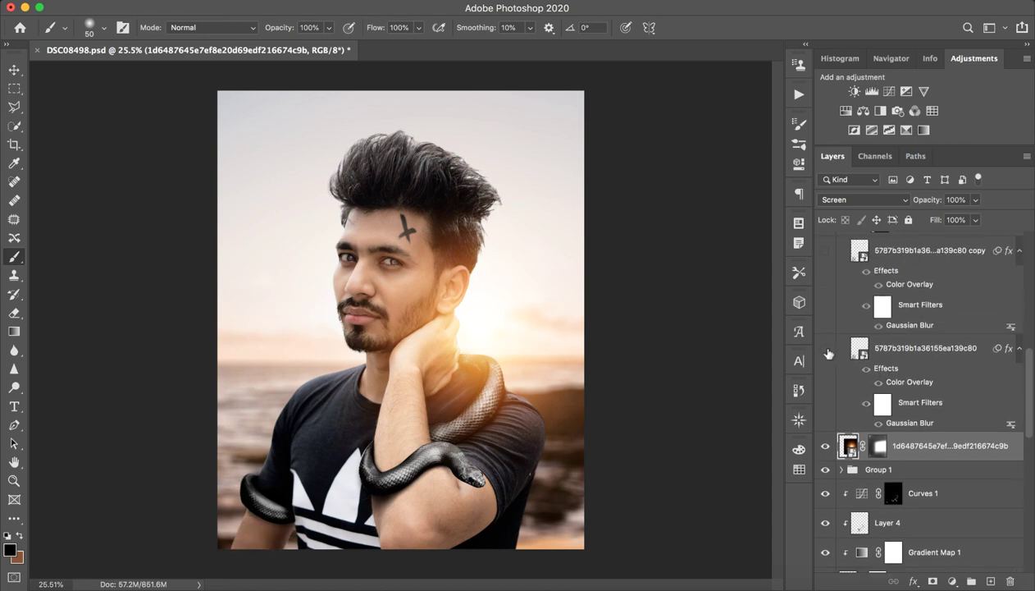
pyautogui.click(826, 350)
pyautogui.scroll(5, 911, 358)
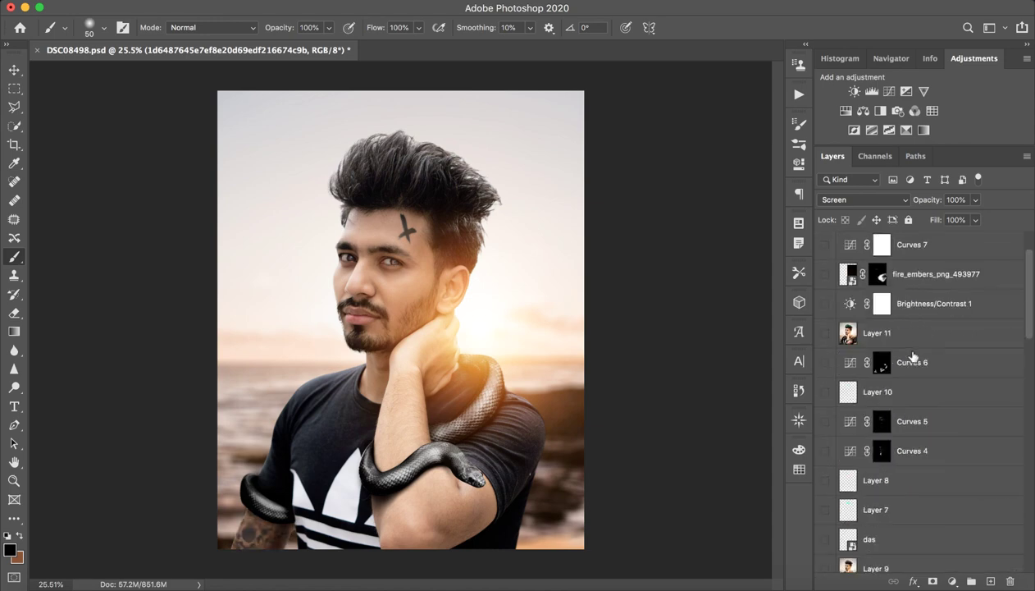
pyautogui.scroll(-5, 908, 358)
pyautogui.scroll(-1, 908, 358)
pyautogui.scroll(-3, 847, 500)
pyautogui.scroll(5, 845, 492)
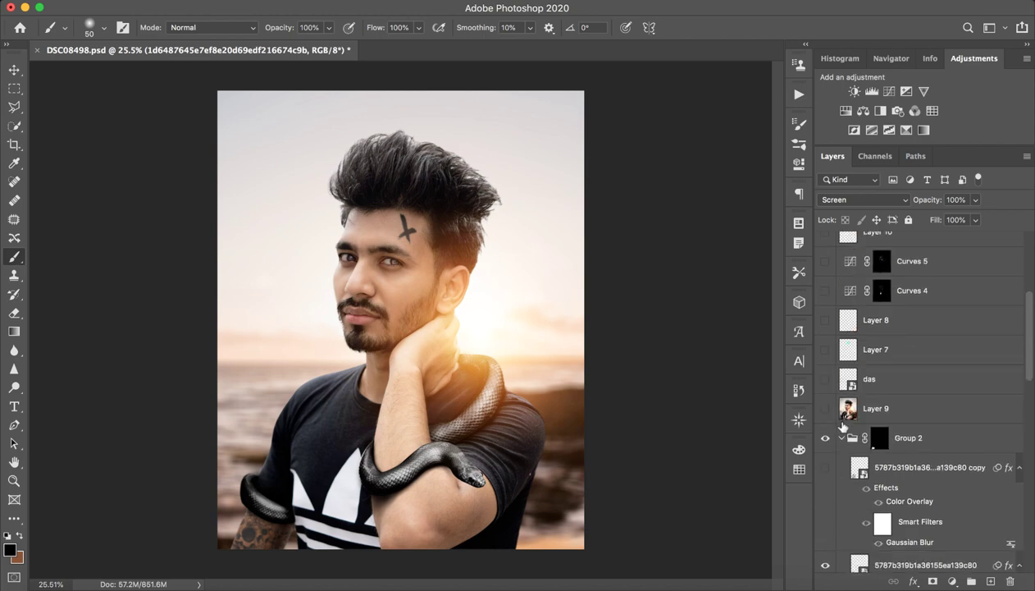
pyautogui.scroll(1, 837, 483)
pyautogui.click(840, 466)
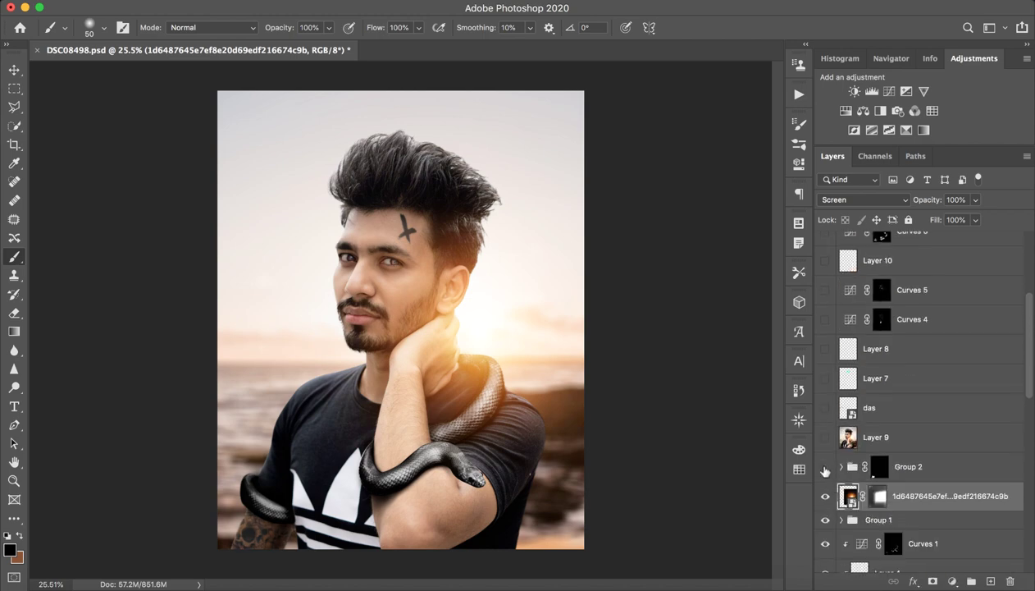
pyautogui.click(825, 466)
pyautogui.click(825, 467)
# - Select Layer 9 and make its darker, higher-contrast version visible
pyautogui.scroll(3, 910, 449)
pyautogui.click(936, 515)
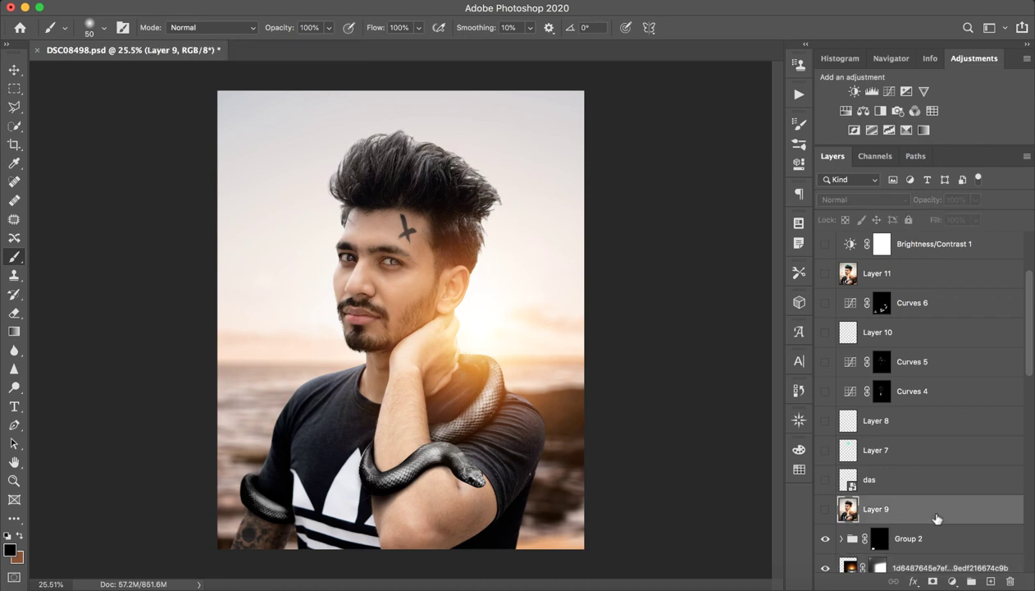
pyautogui.click(825, 509)
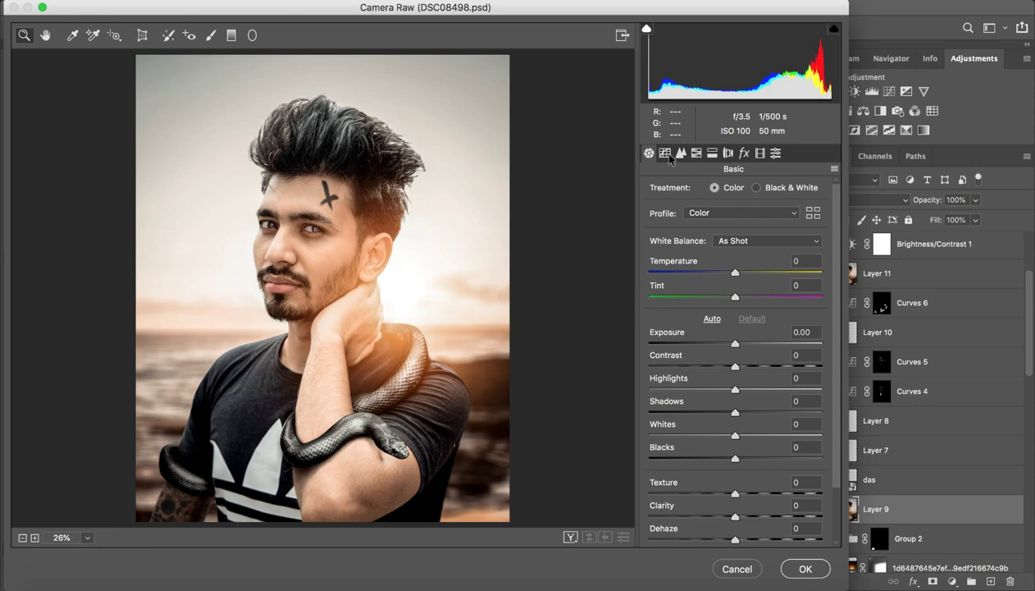
pyautogui.click(666, 154)
pyautogui.click(705, 192)
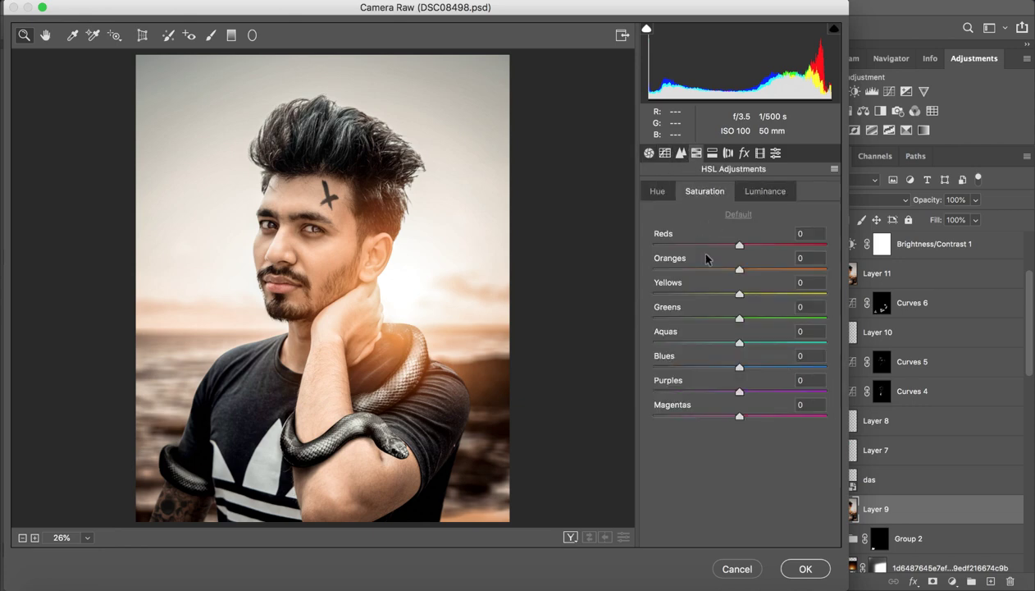
pyautogui.moveTo(739, 293); pyautogui.dragTo(653, 293)
pyautogui.moveTo(739, 318)
pyautogui.mouseDown()
pyautogui.moveTo(680, 317)
pyautogui.moveTo(654, 343)
pyautogui.mouseUp()
pyautogui.moveTo(739, 367); pyautogui.dragTo(654, 367)
pyautogui.moveTo(739, 416); pyautogui.dragTo(670, 416)
pyautogui.moveTo(739, 391); pyautogui.dragTo(657, 391)
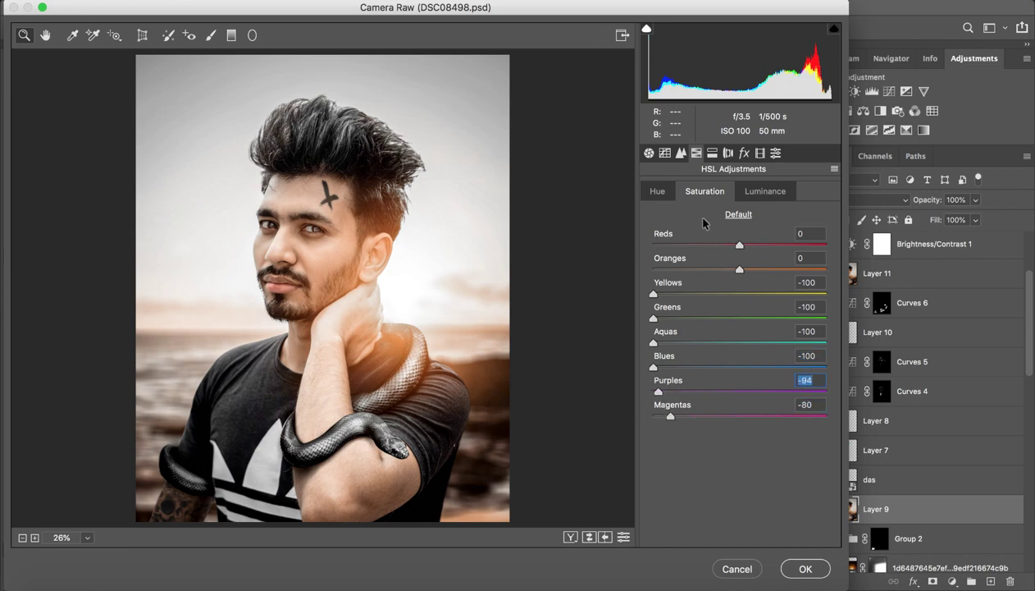
pyautogui.click(740, 564)
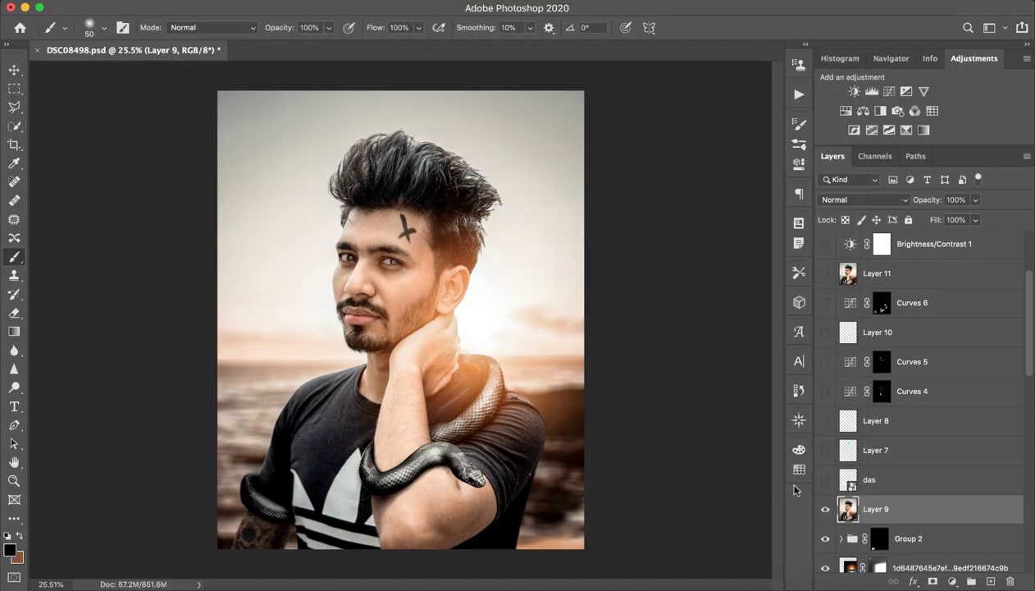
# - Show the das watermark and Layer 7's green hair colour, toggling each to compare
pyautogui.click(825, 479)
pyautogui.click(825, 479)
pyautogui.click(886, 450)
pyautogui.click(825, 450)
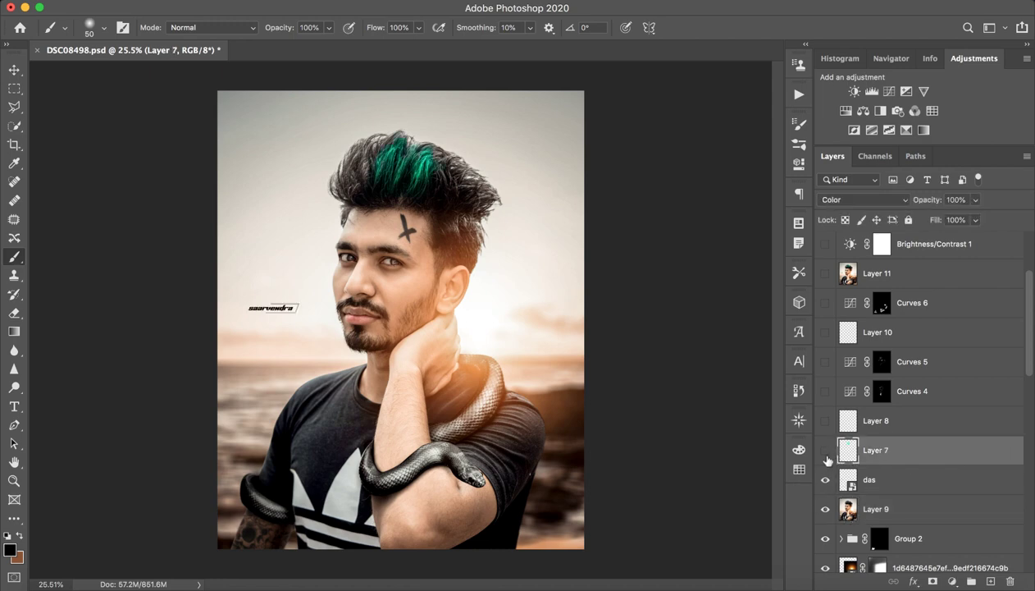
pyautogui.click(825, 449)
# - Zoom in on the hair, try Luminosity blending on Layer 7, then set it back to Color
pyautogui.press('z')
pyautogui.moveTo(376, 167)
pyautogui.mouseDown()
pyautogui.moveTo(454, 173)
pyautogui.moveTo(382, 182)
pyautogui.moveTo(432, 184)
pyautogui.mouseUp()
pyautogui.press('b')
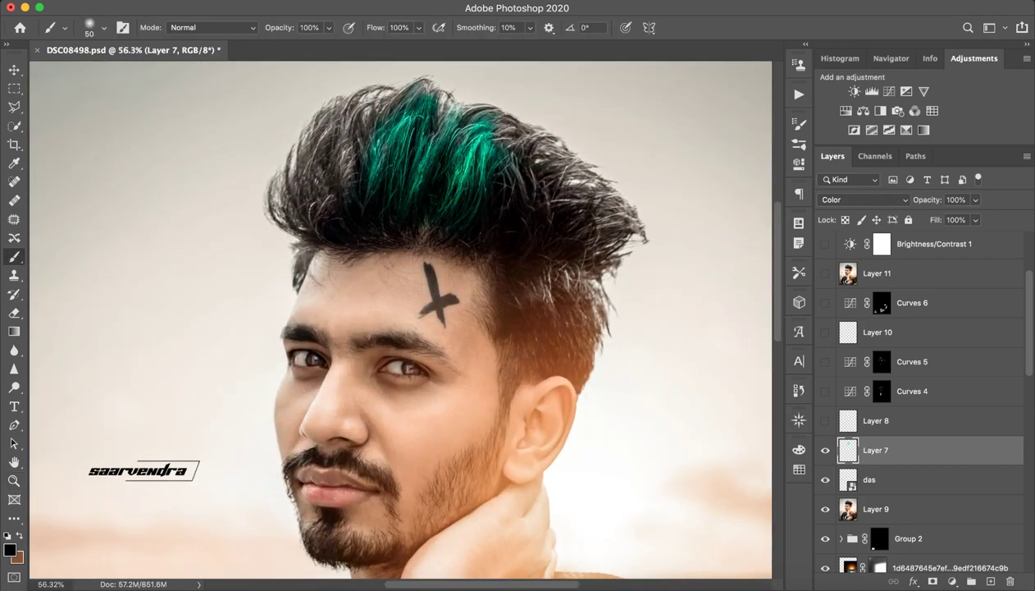
pyautogui.click(836, 200)
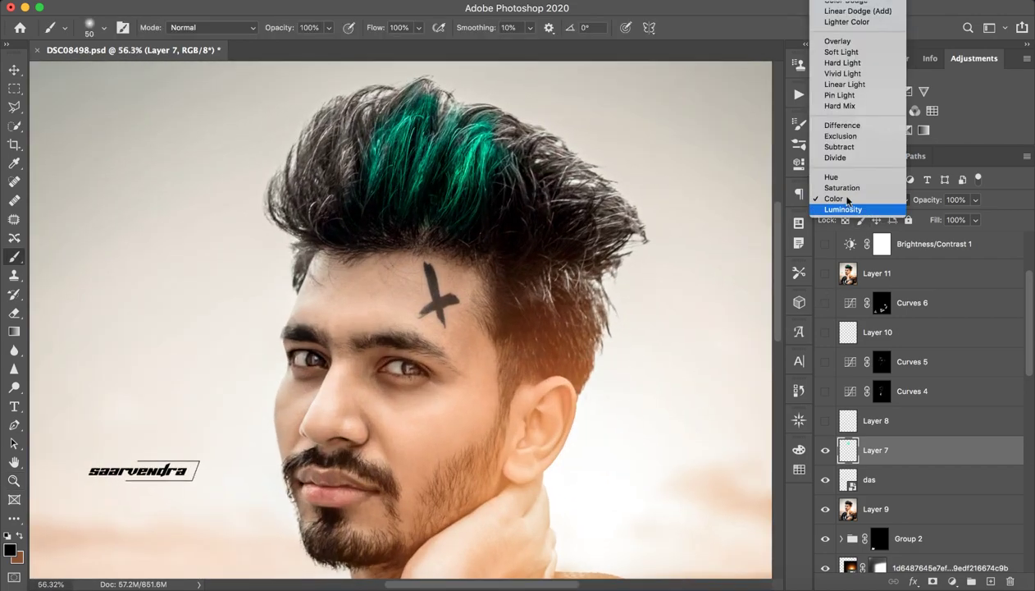
pyautogui.click(837, 208)
pyautogui.click(845, 199)
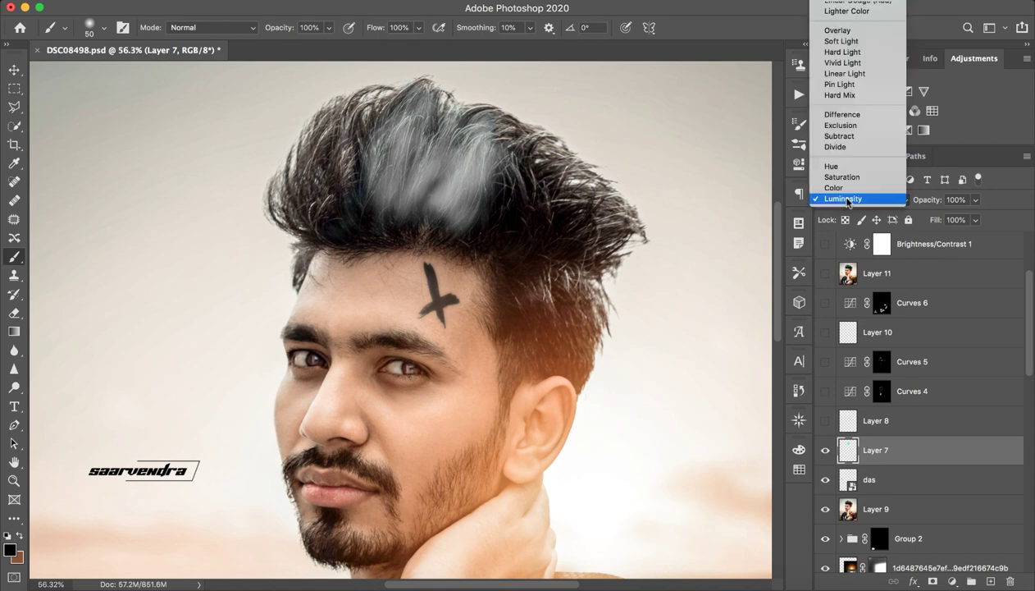
pyautogui.click(880, 194)
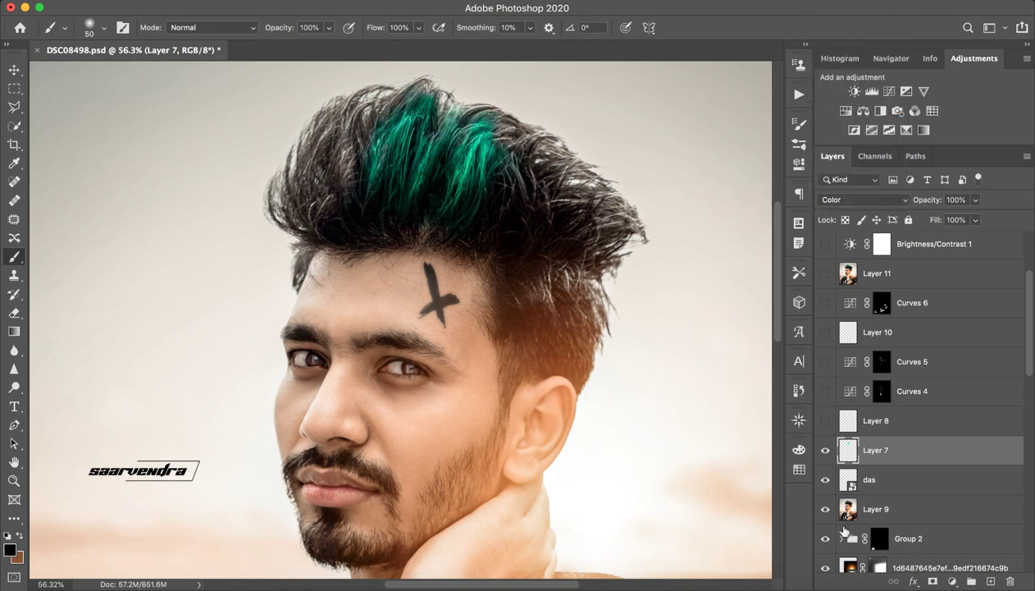
# - Show Layer 8 and Curves 4, toggling Layer 8 to compare on the full portrait
pyautogui.click(825, 419)
pyautogui.click(848, 420)
pyautogui.press('z')
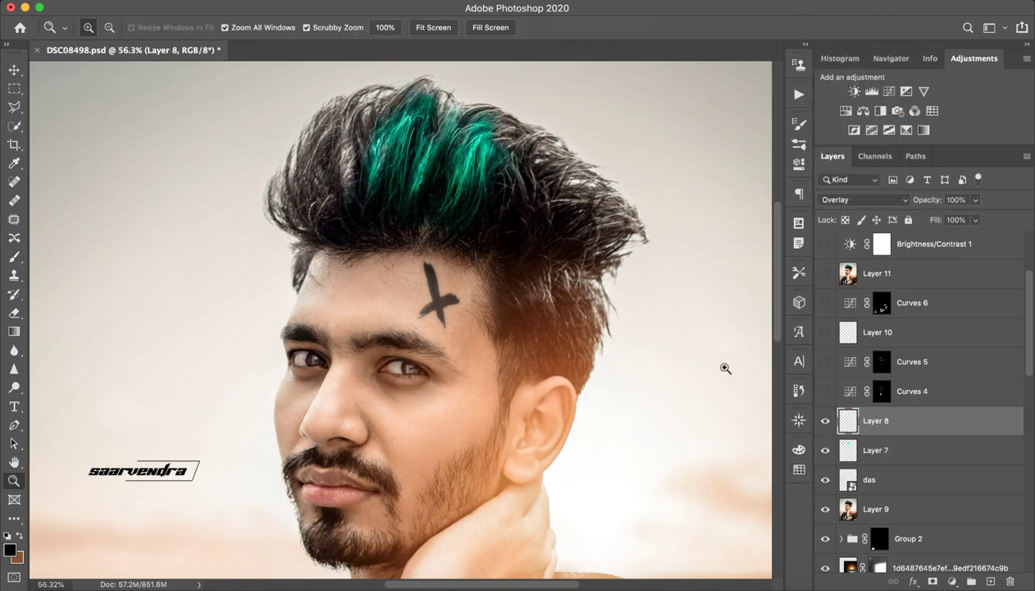
pyautogui.moveTo(566, 249)
pyautogui.mouseDown()
pyautogui.moveTo(524, 263)
pyautogui.moveTo(658, 303)
pyautogui.mouseUp()
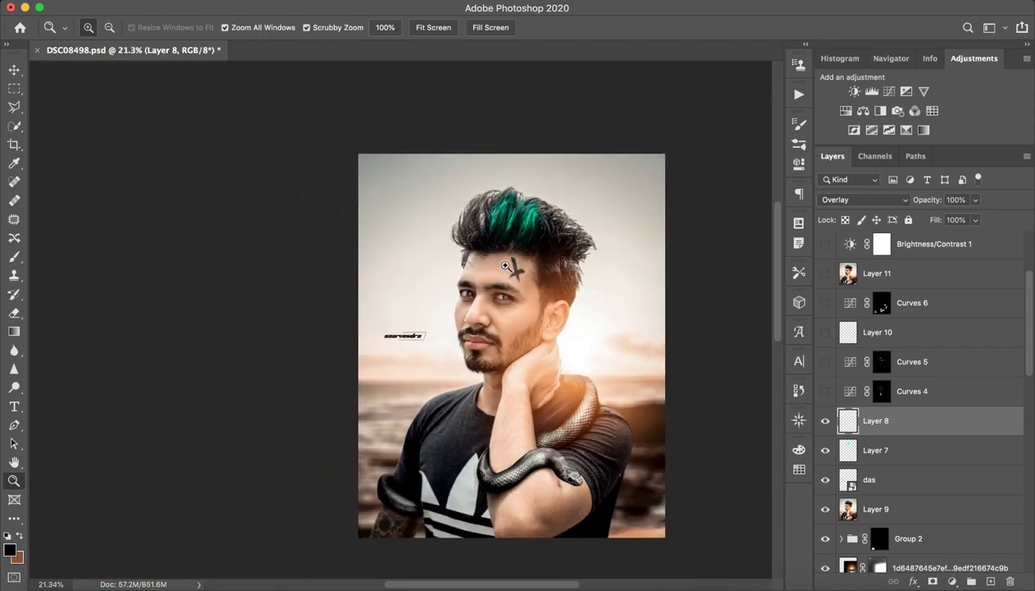
pyautogui.press('b')
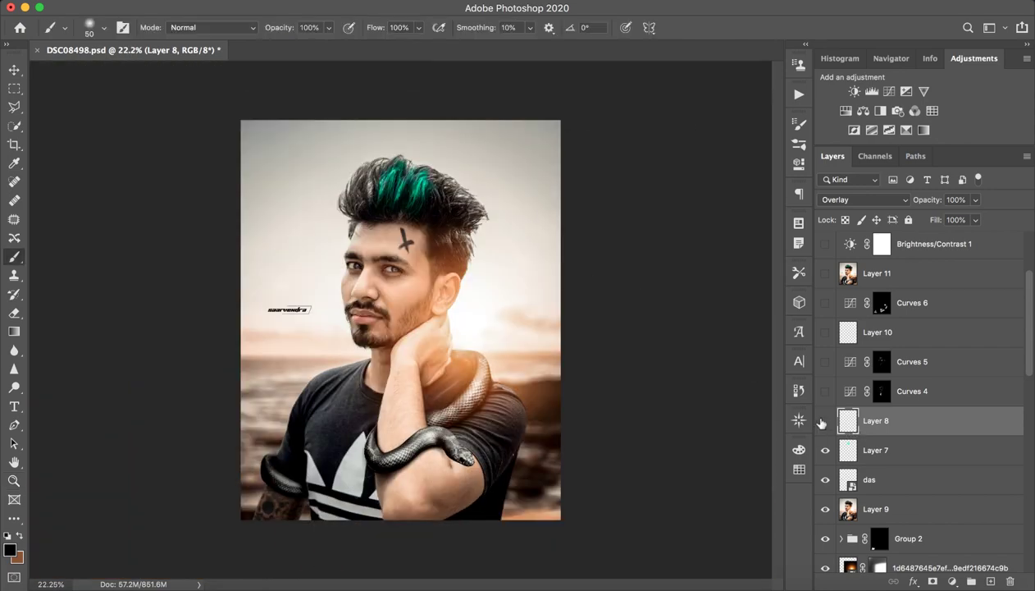
pyautogui.click(826, 420)
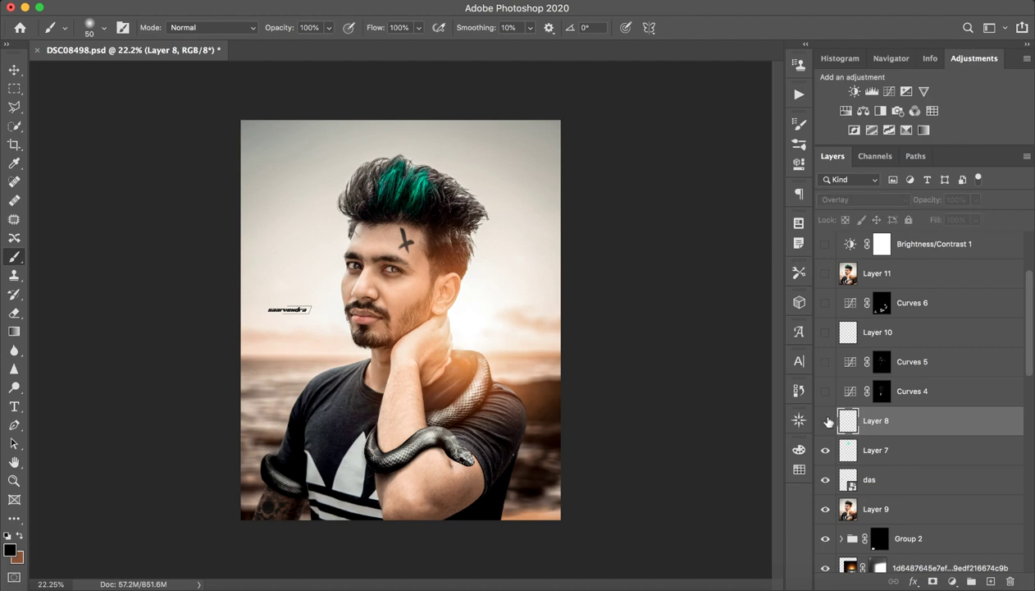
pyautogui.click(910, 385)
pyautogui.click(826, 392)
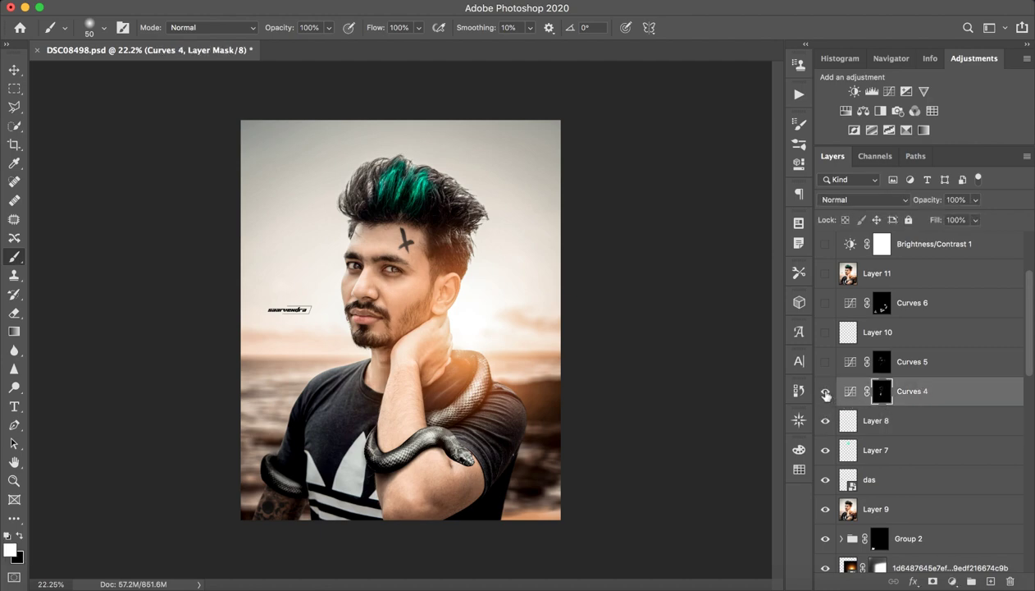
# - Toggle Curves 4 to compare, then zoom in on the forehead and eyes
pyautogui.click(826, 392)
pyautogui.press('z')
pyautogui.click(370, 350)
pyautogui.moveTo(370, 349); pyautogui.dragTo(410, 345)
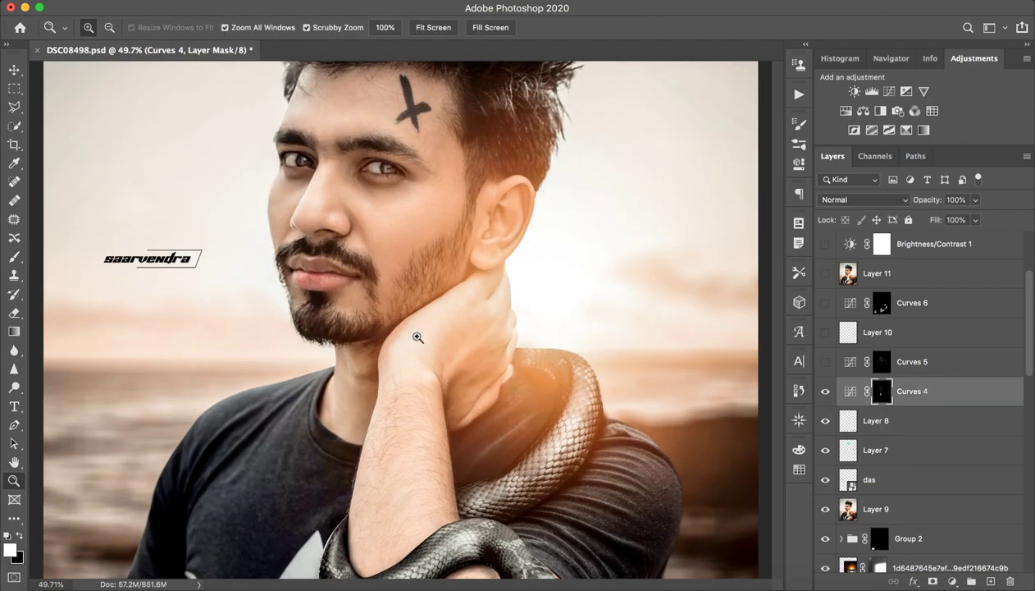
pyautogui.press('b')
pyautogui.click(825, 391)
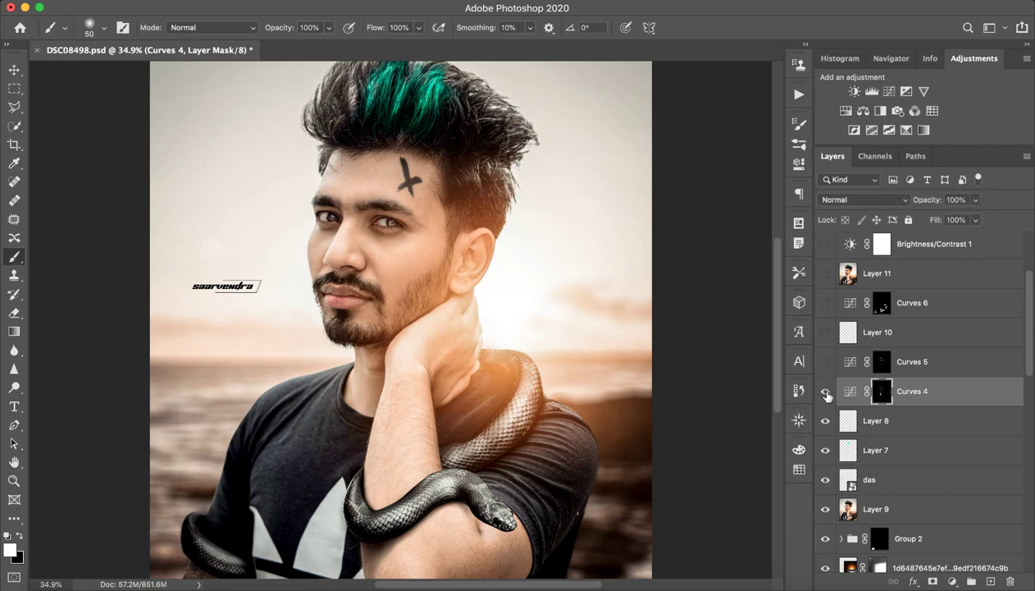
pyautogui.click(825, 391)
pyautogui.press('z')
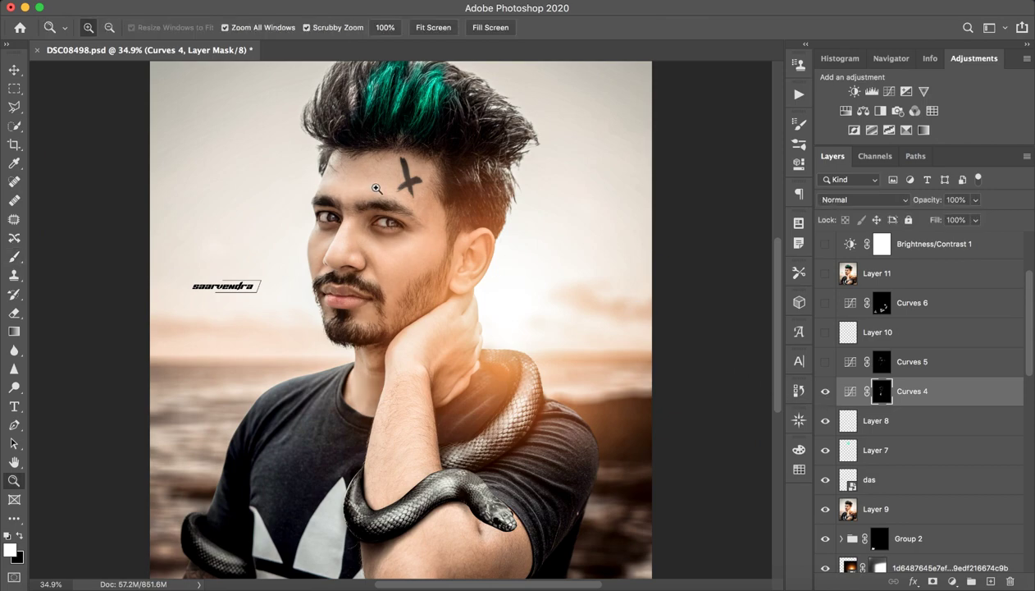
pyautogui.moveTo(372, 187); pyautogui.dragTo(448, 184)
pyautogui.press('b')
pyautogui.moveTo(640, 354); pyautogui.dragTo(554, 347)
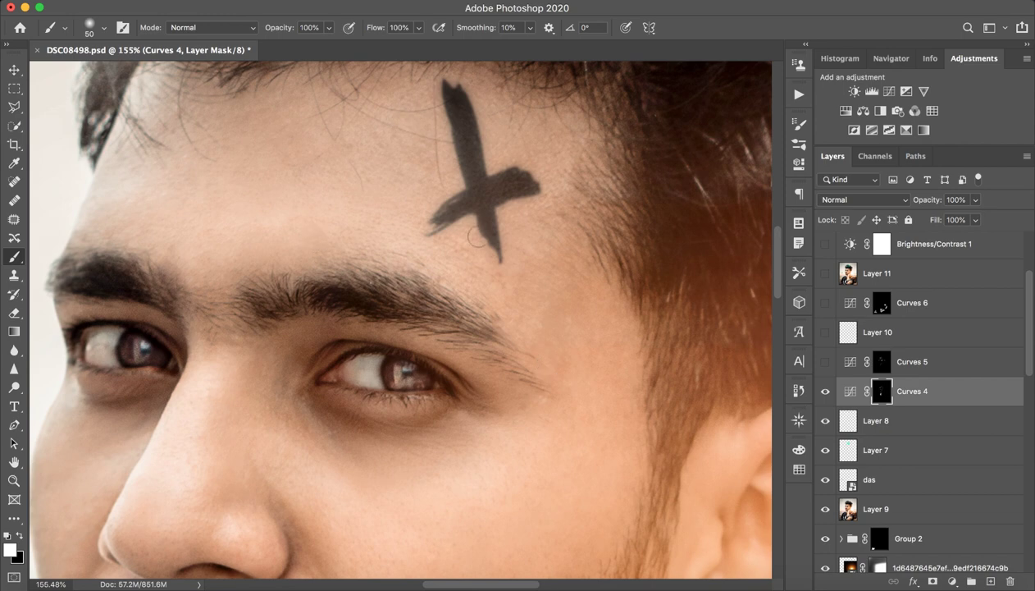
# - With an 18 px brush at 4% flow, enlarged to 58 px, lighten the cheek below the eye on the Curves 4 mask
pyautogui.keyDown('ctrl'); pyautogui.keyDown('alt'); pyautogui.click(399, 148); pyautogui.keyUp('alt'); pyautogui.keyUp('ctrl')
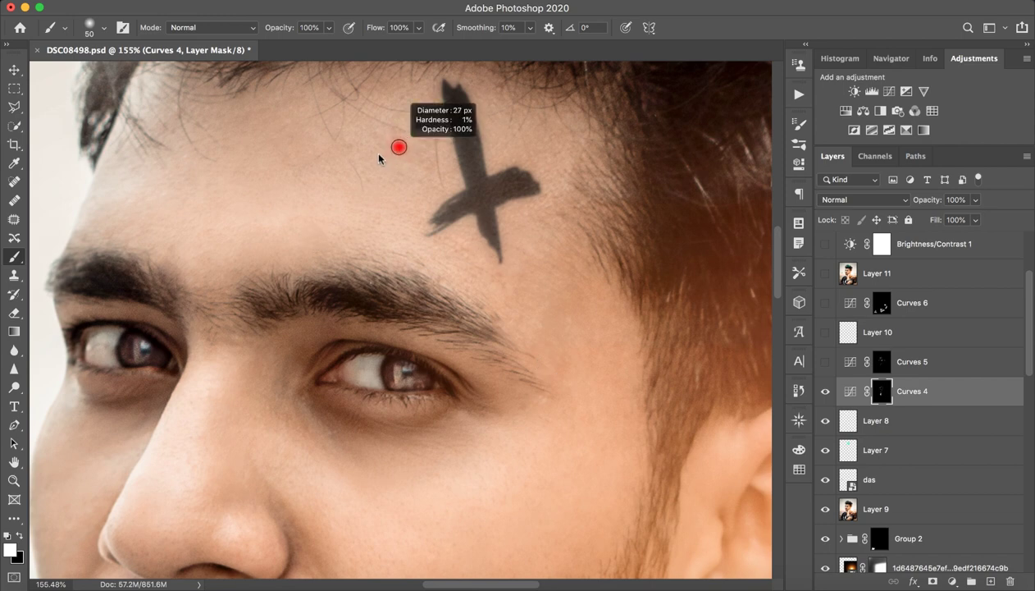
pyautogui.moveTo(382, 154); pyautogui.dragTo(377, 156)
pyautogui.moveTo(375, 28); pyautogui.dragTo(292, 61)
pyautogui.write('4')
pyautogui.press('Return')
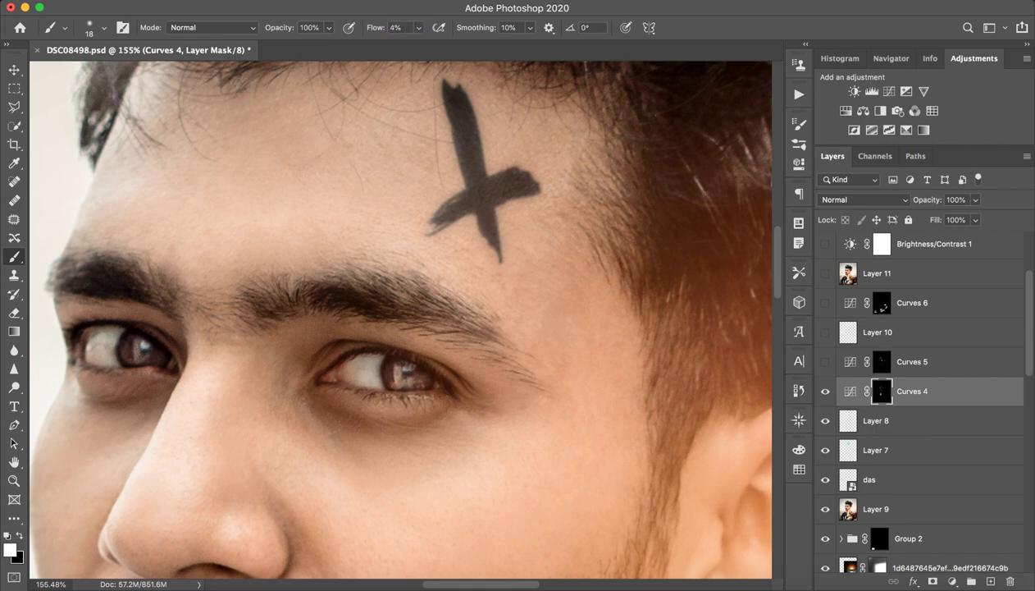
pyautogui.moveTo(253, 450); pyautogui.dragTo(266, 297)
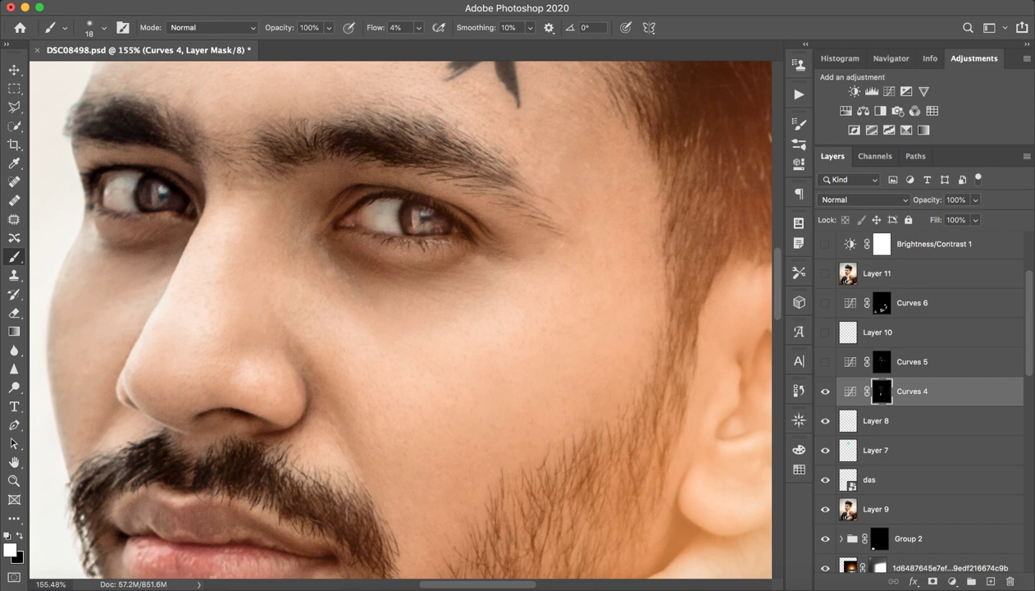
pyautogui.press(']')
pyautogui.press(']')
pyautogui.press(']')
pyautogui.moveTo(504, 248)
pyautogui.mouseDown()
pyautogui.moveTo(566, 243)
pyautogui.moveTo(582, 261)
pyautogui.moveTo(617, 254)
pyautogui.moveTo(608, 282)
pyautogui.moveTo(594, 279)
pyautogui.moveTo(605, 303)
pyautogui.moveTo(534, 323)
pyautogui.moveTo(490, 364)
pyautogui.moveTo(464, 341)
pyautogui.moveTo(379, 330)
pyautogui.moveTo(425, 301)
pyautogui.mouseUp()
# - Try a broad 99 px, 100% flow cheek stroke, undo it, and zoom out to the whole photo
pyautogui.moveTo(403, 361); pyautogui.dragTo(432, 359)
pyautogui.moveTo(371, 28); pyautogui.dragTo(434, 28)
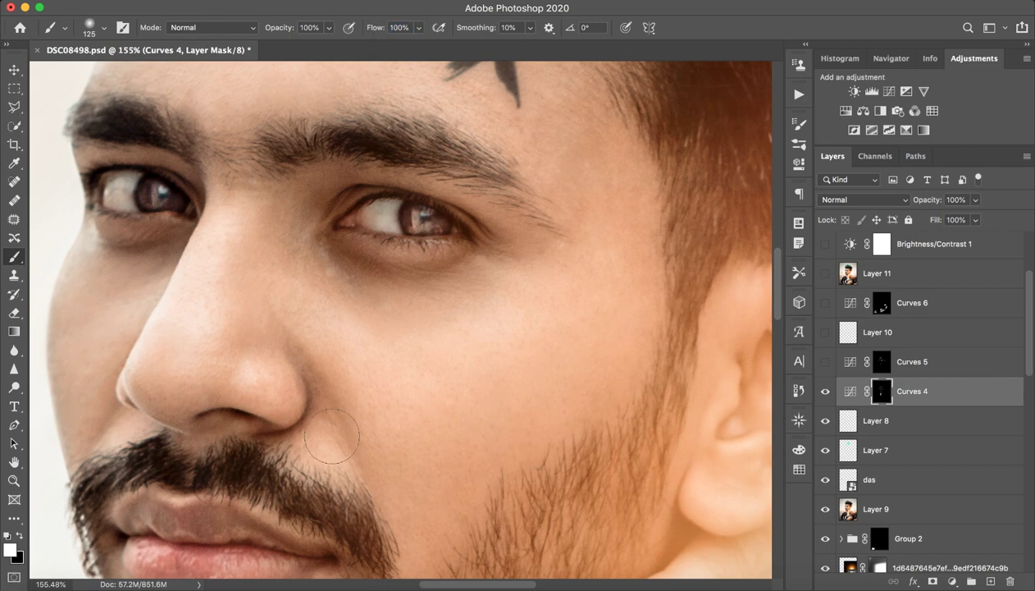
pyautogui.moveTo(373, 420); pyautogui.dragTo(639, 300)
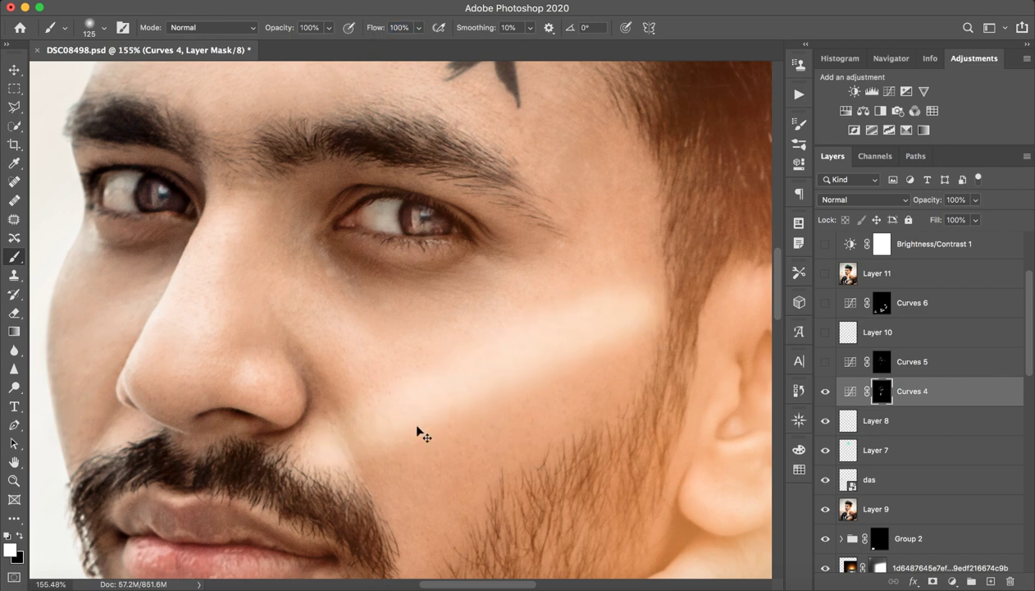
pyautogui.hotkey('ctrl', 'z')
pyautogui.press('z')
pyautogui.moveTo(478, 340)
pyautogui.mouseDown()
pyautogui.moveTo(358, 347)
pyautogui.moveTo(379, 351)
pyautogui.mouseUp()
# - Switch Curves 5 on, check its curve, and toggle it repeatedly to compare
pyautogui.press('b')
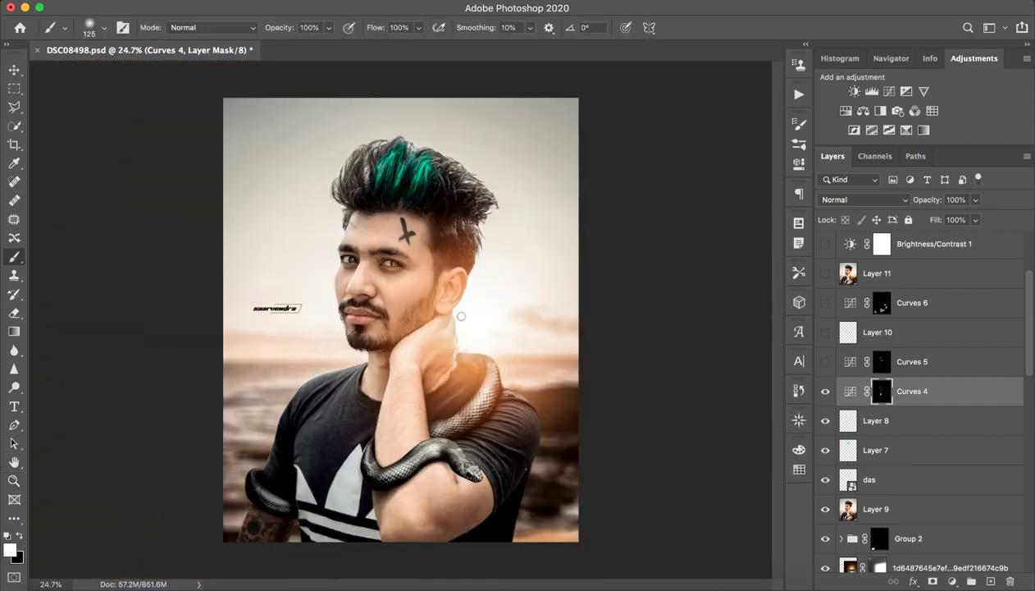
pyautogui.scroll(2, 451, 324)
pyautogui.click(841, 361)
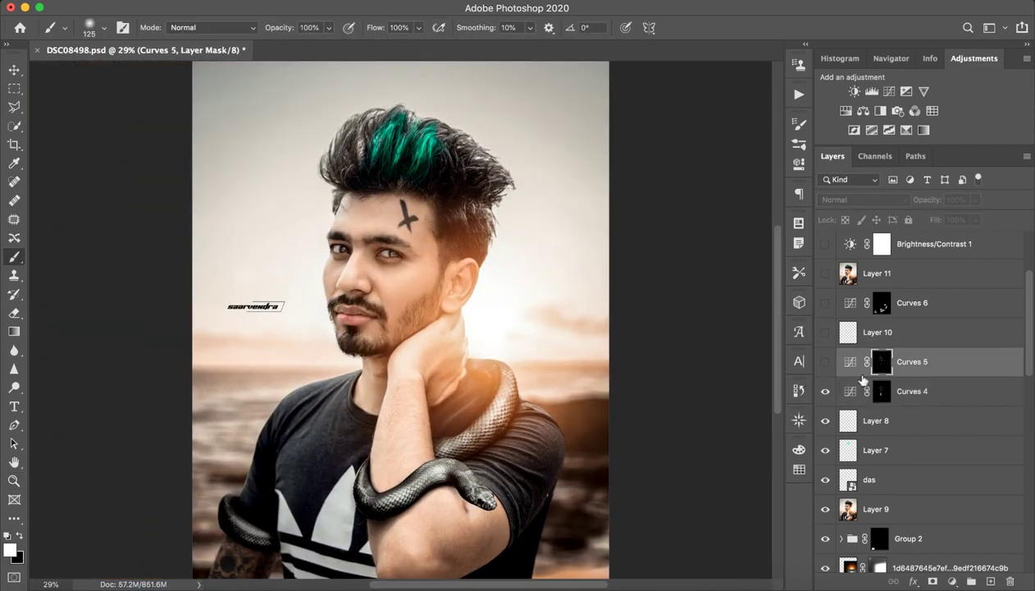
pyautogui.click(825, 362)
pyautogui.click(825, 361)
pyautogui.doubleClick(850, 361)
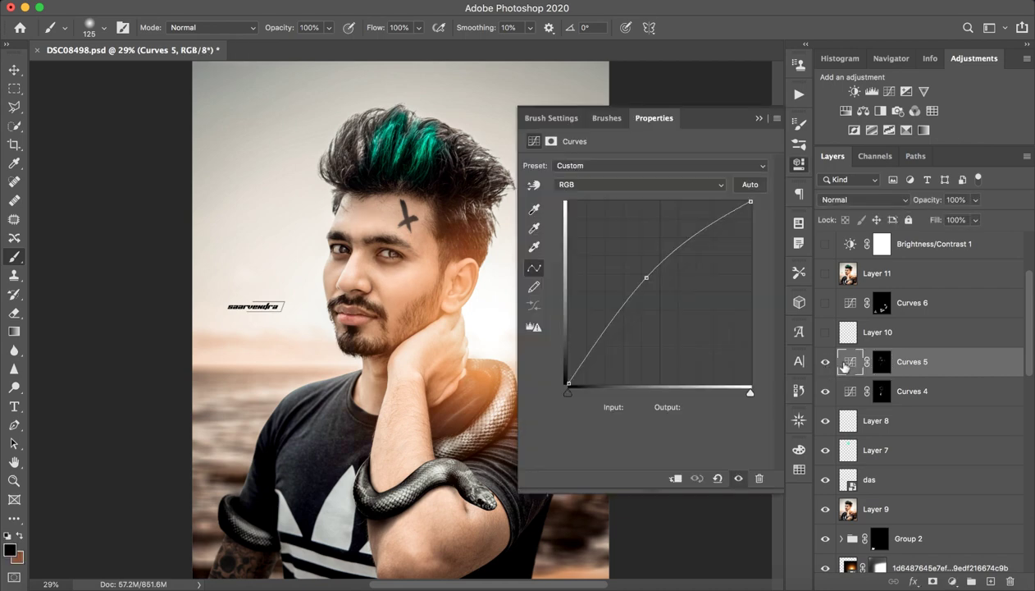
pyautogui.click(758, 118)
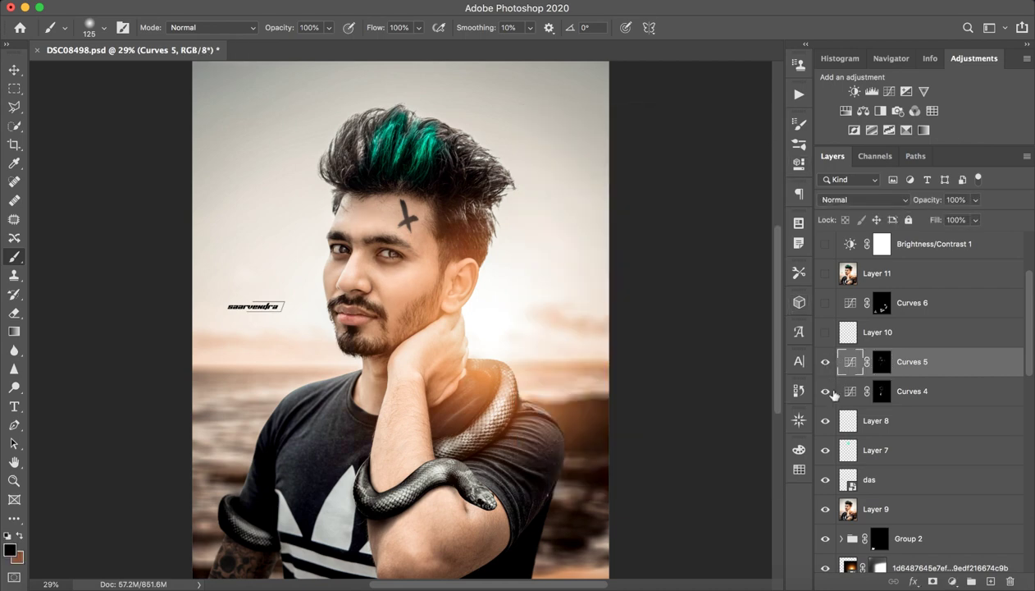
pyautogui.click(825, 362)
pyautogui.click(824, 363)
pyautogui.click(824, 363)
pyautogui.click(824, 364)
pyautogui.click(824, 364)
pyautogui.click(824, 363)
# - Select Layer 10 and make it visible after comparing with and without it
pyautogui.click(908, 339)
pyautogui.click(825, 333)
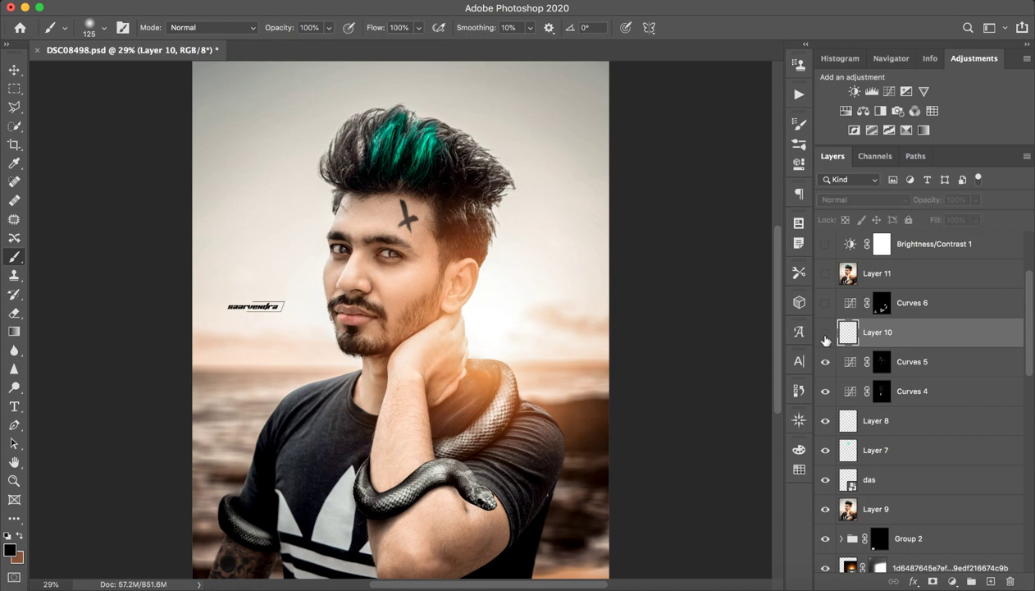
pyautogui.click(825, 332)
pyautogui.click(825, 336)
pyautogui.click(825, 333)
pyautogui.click(826, 333)
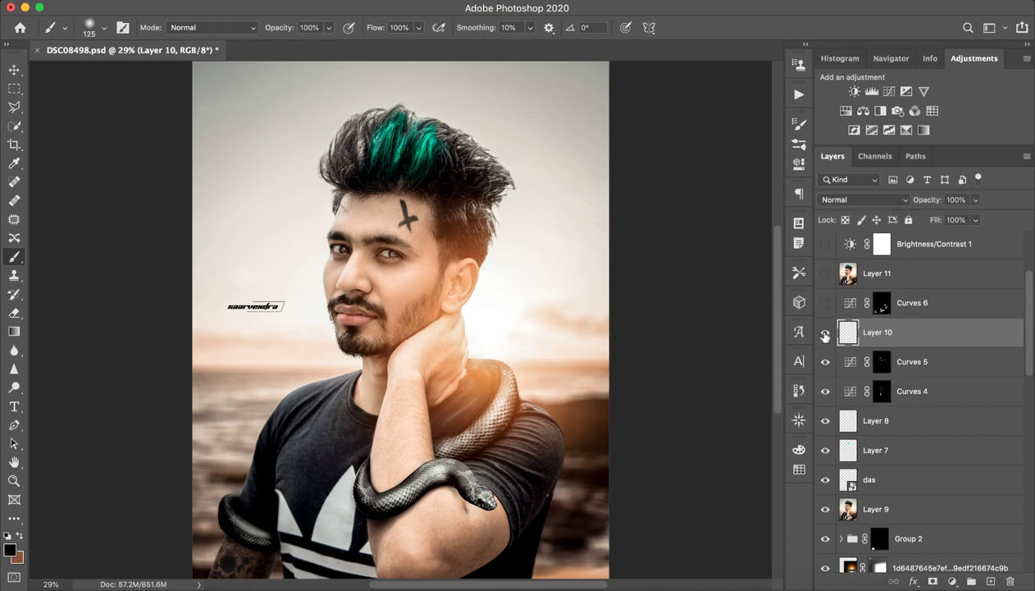
pyautogui.click(826, 332)
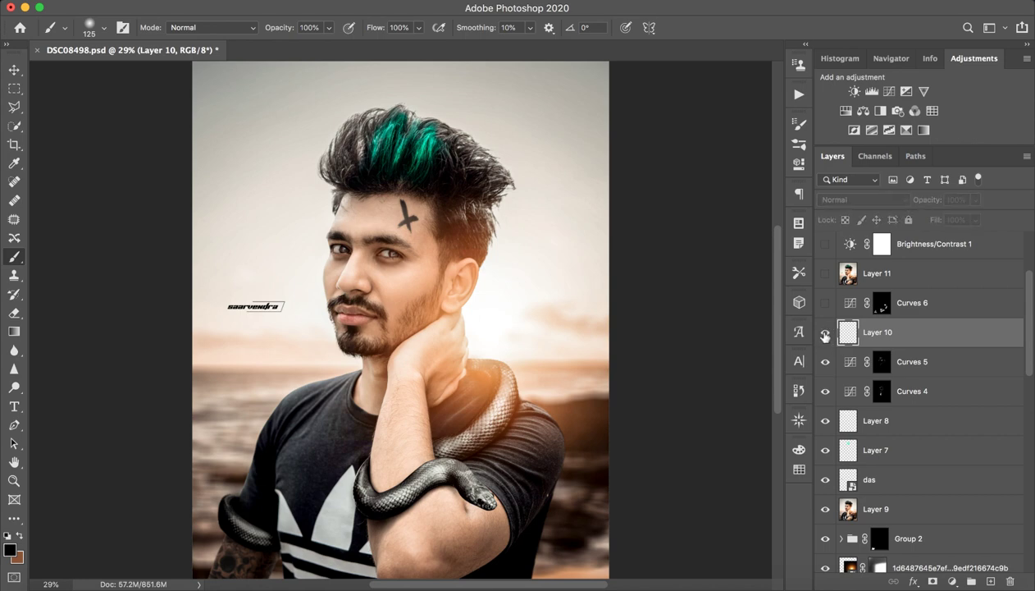
# - Select and switch on Curves 6, comparing the snake and arm and checking its curve
pyautogui.click(907, 300)
pyautogui.click(826, 305)
pyautogui.click(826, 308)
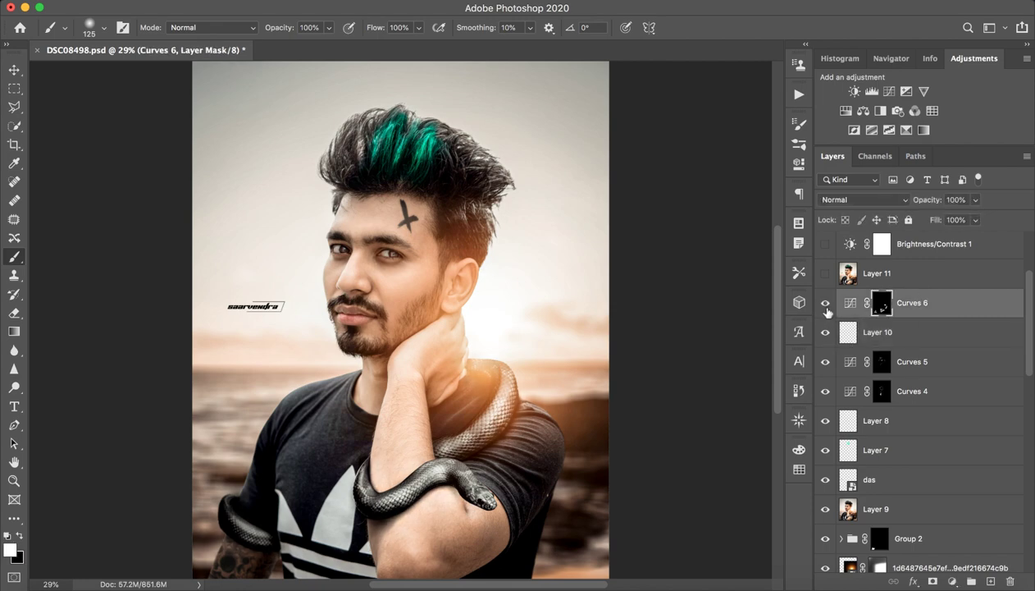
pyautogui.click(826, 307)
pyautogui.click(824, 309)
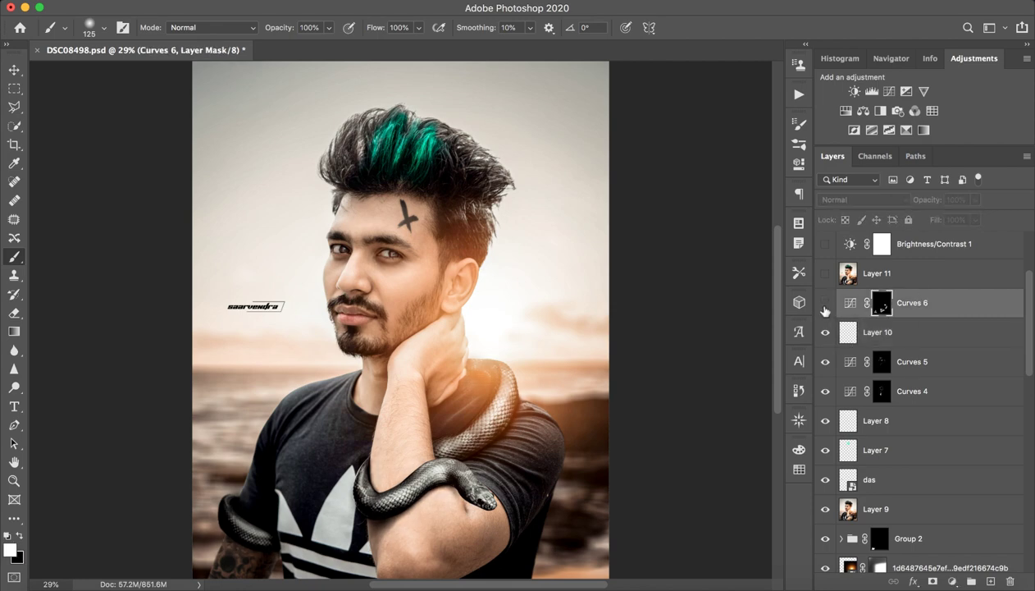
pyautogui.click(824, 308)
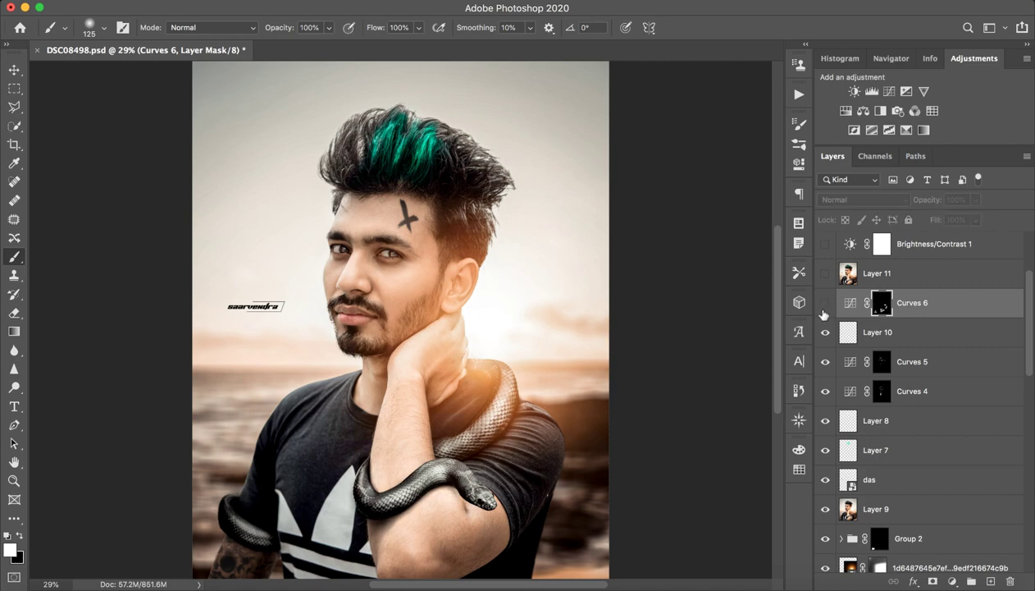
pyautogui.click(822, 310)
pyautogui.click(822, 312)
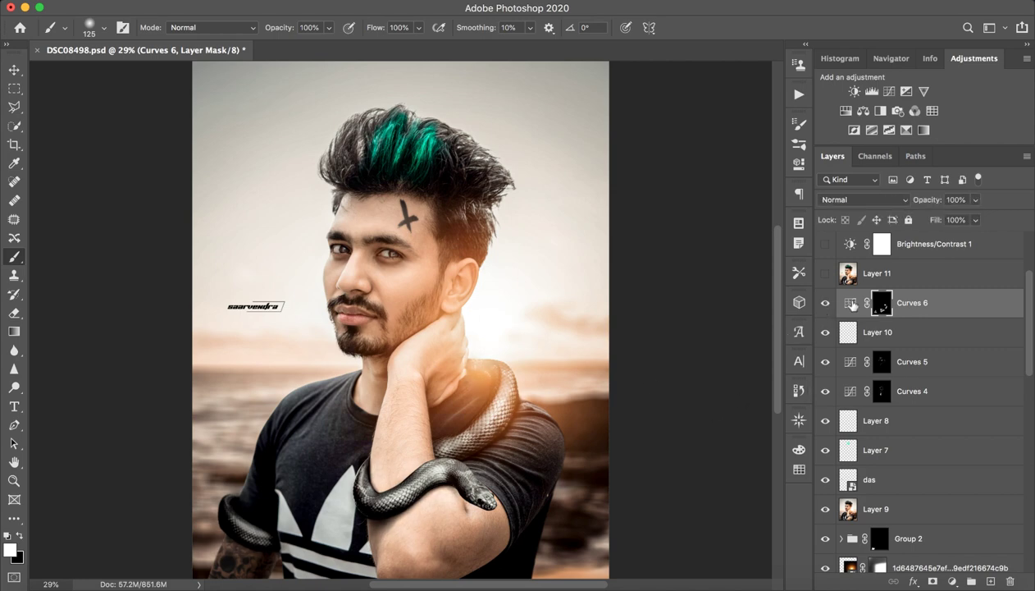
pyautogui.doubleClick(849, 302)
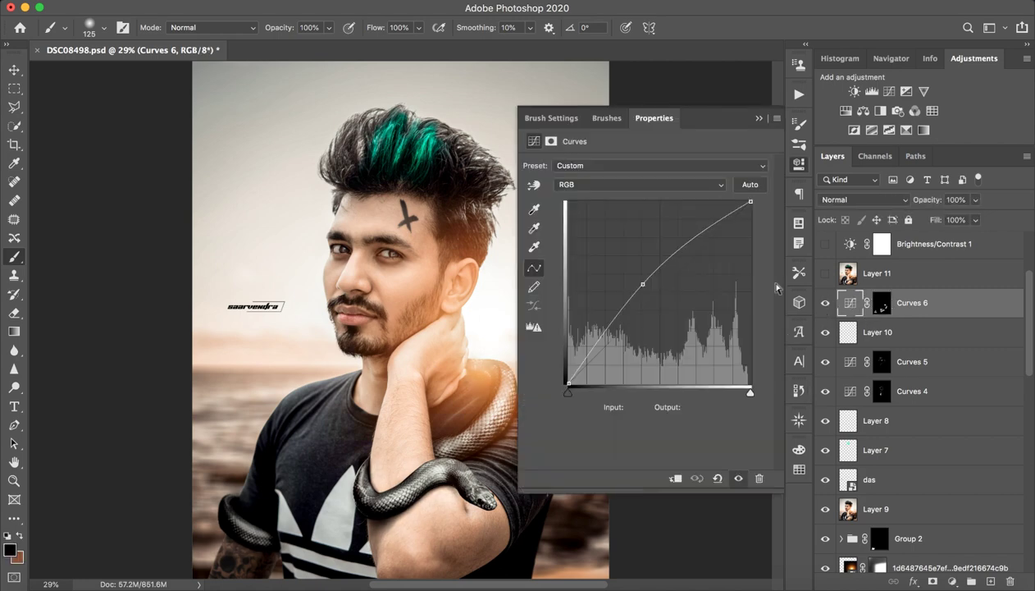
pyautogui.click(752, 119)
pyautogui.click(825, 309)
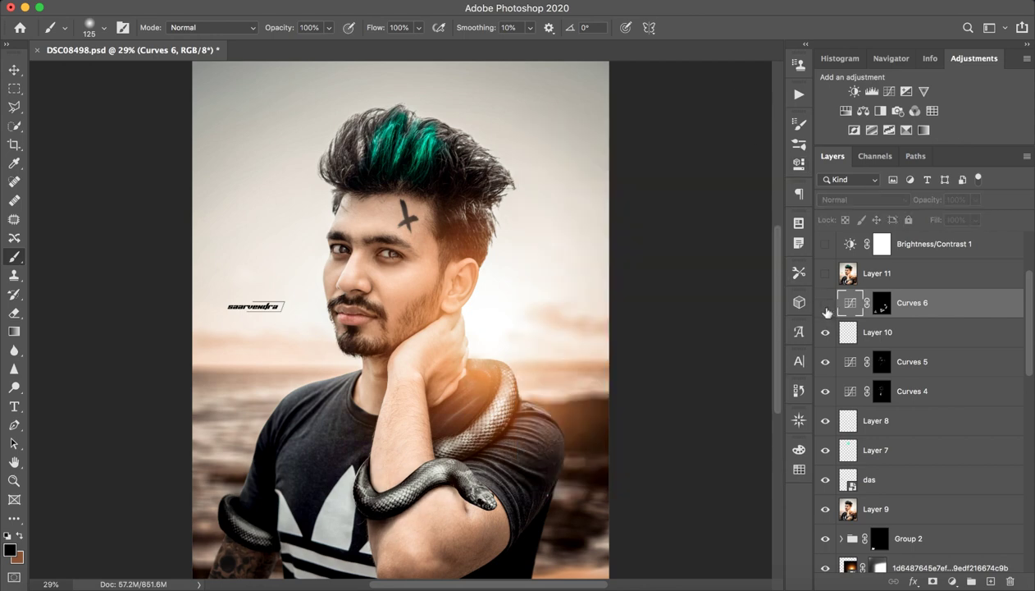
# - Show Layer 11 and Brightness/Contrast 1, confirming its Brightness 2 and Contrast -2 settings
pyautogui.click(924, 277)
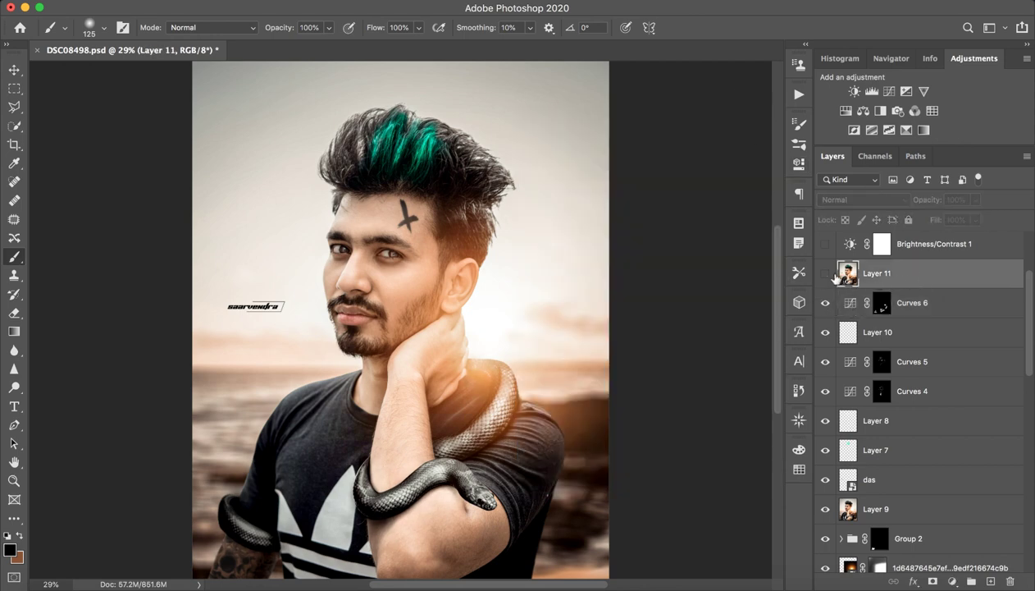
pyautogui.click(825, 273)
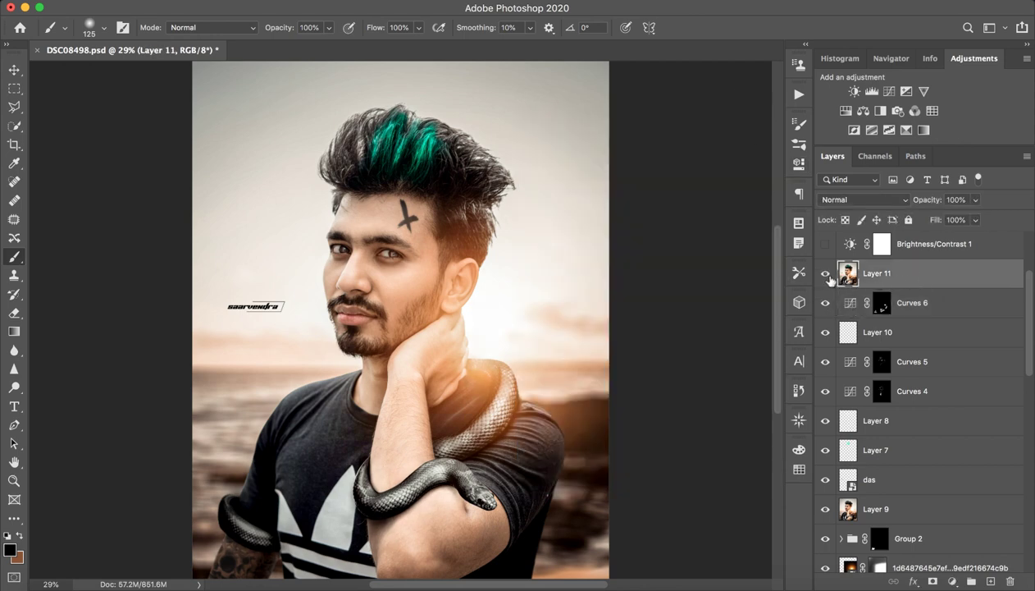
pyautogui.click(907, 250)
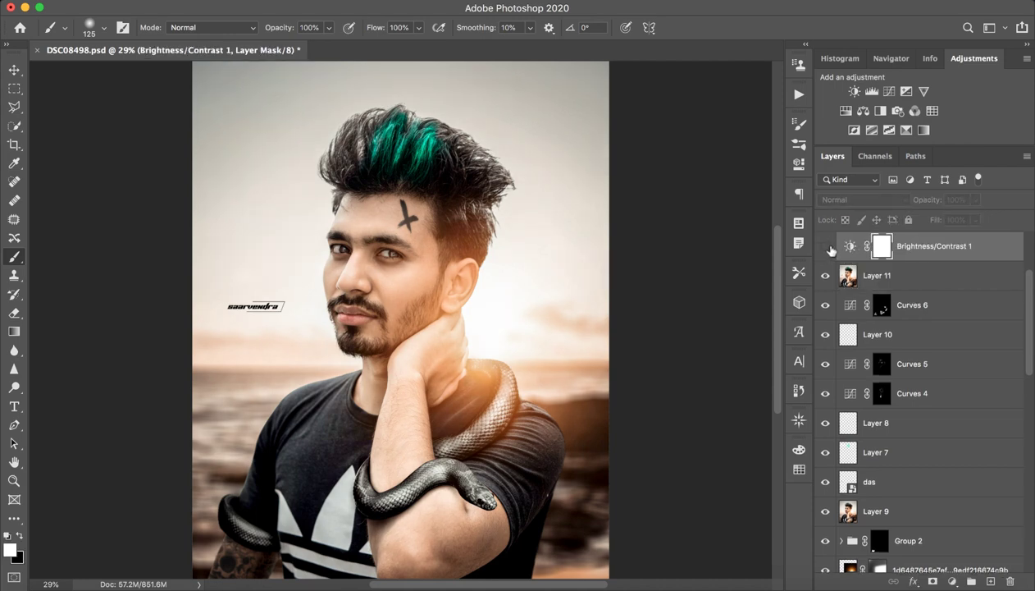
pyautogui.click(825, 246)
pyautogui.doubleClick(850, 246)
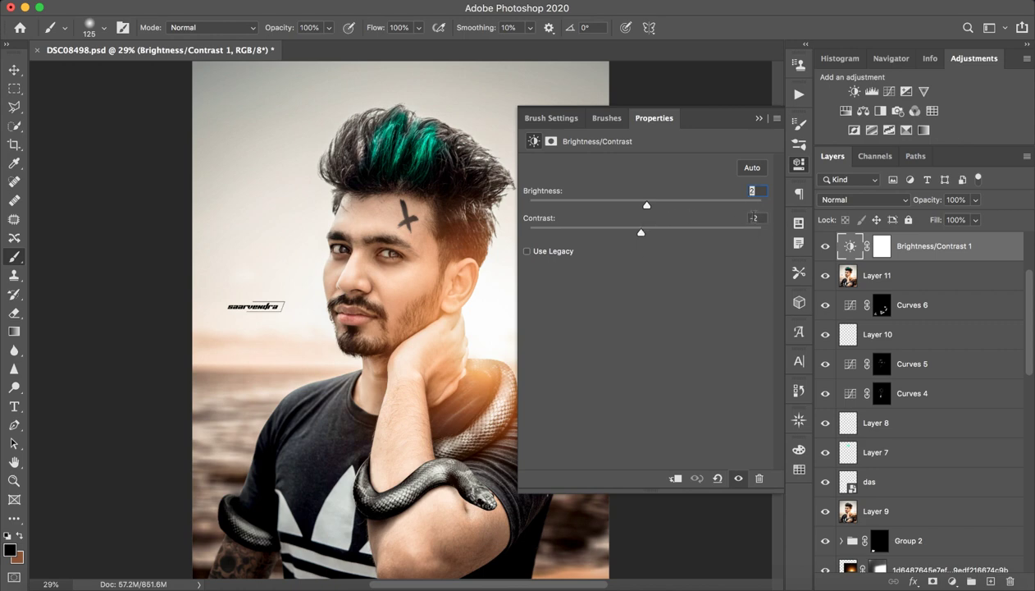
pyautogui.click(757, 118)
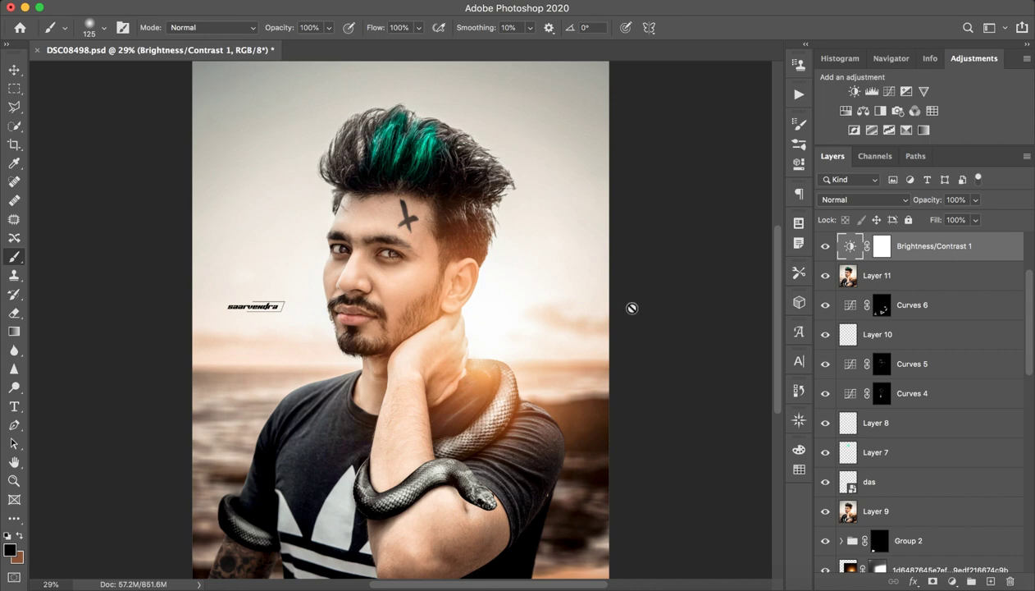
pyautogui.press('z')
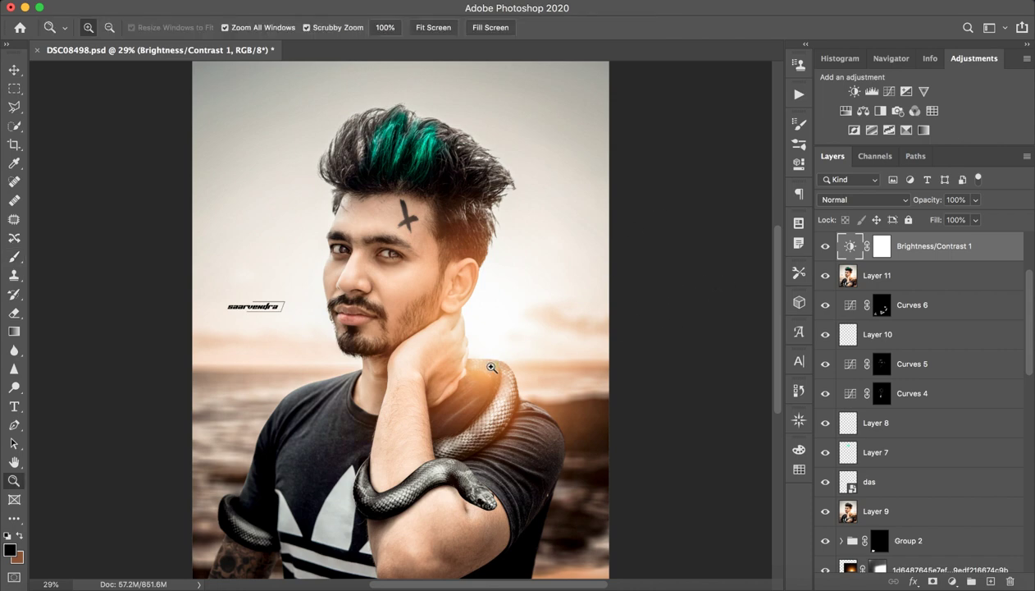
pyautogui.moveTo(491, 367); pyautogui.dragTo(459, 367)
pyautogui.press('b')
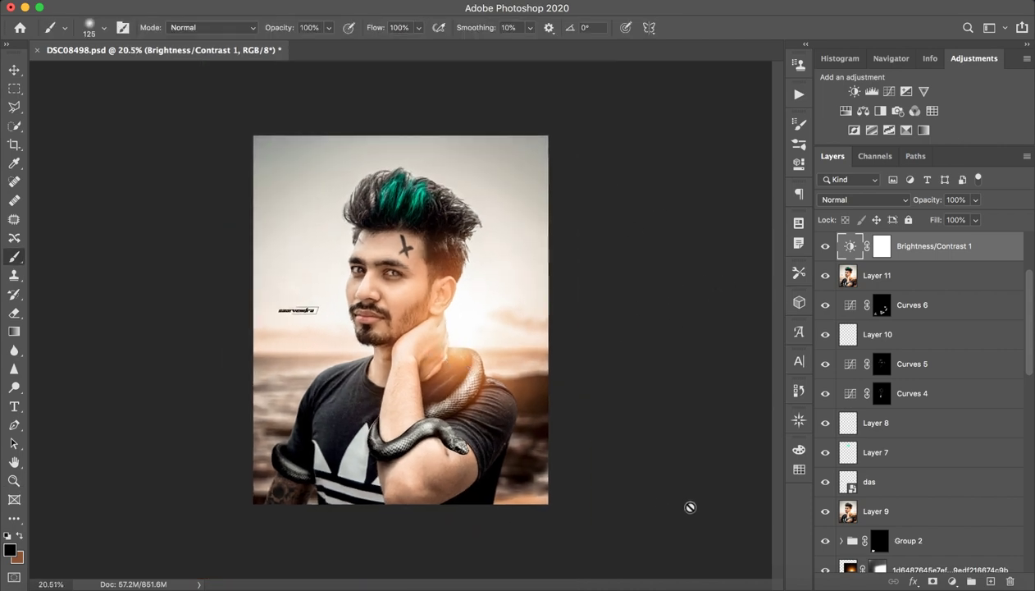
pyautogui.scroll(-5, 927, 394)
pyautogui.scroll(-5, 927, 394)
pyautogui.scroll(-2, 927, 396)
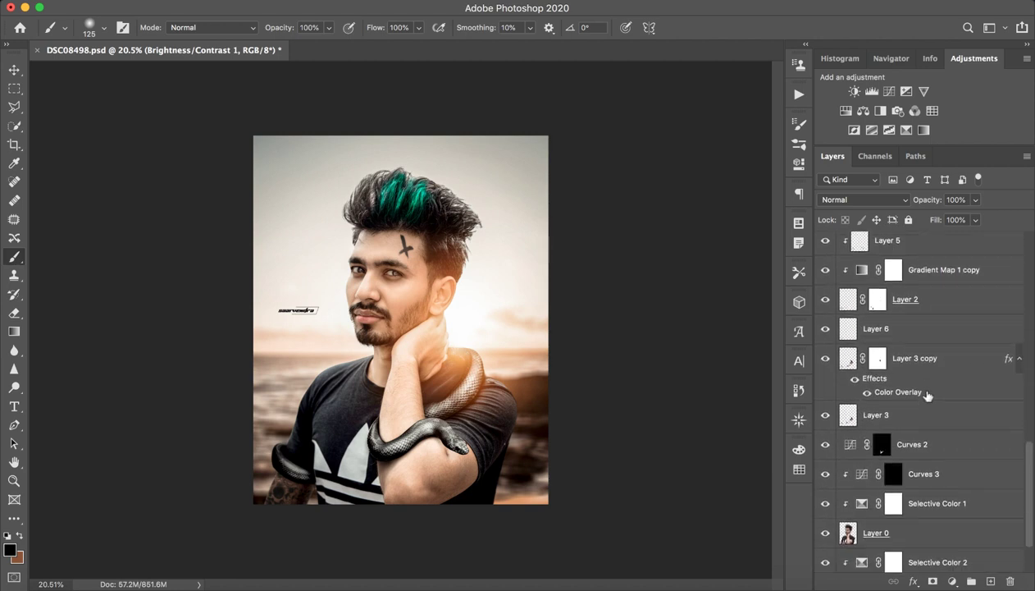
pyautogui.scroll(-3, 927, 396)
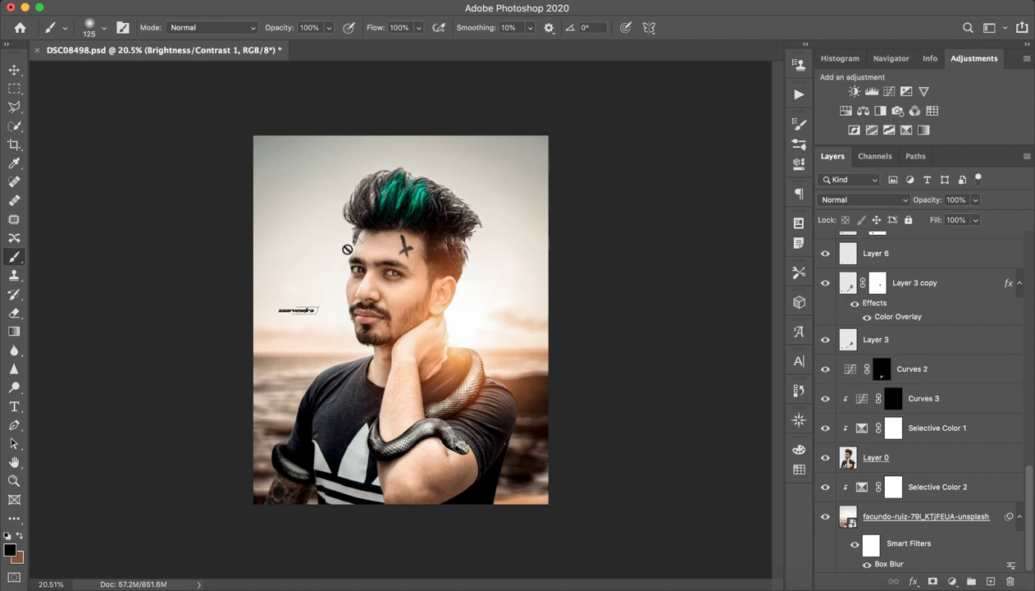
# - Set the brush hardness to 0% in the brush presets
pyautogui.click(88, 30)
pyautogui.click(89, 30)
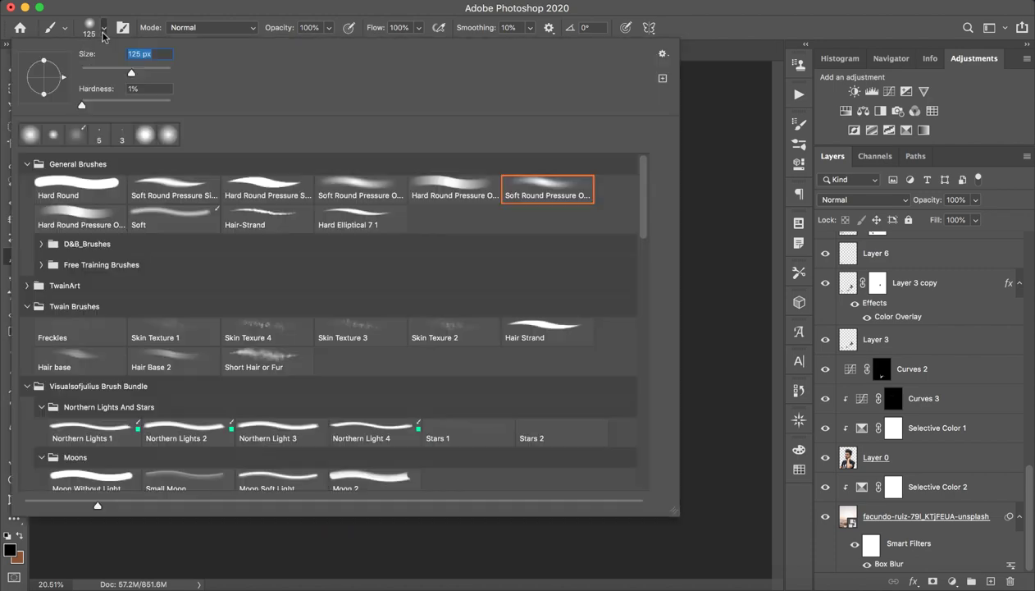
pyautogui.click(88, 33)
pyautogui.click(82, 104)
pyautogui.click(160, 18)
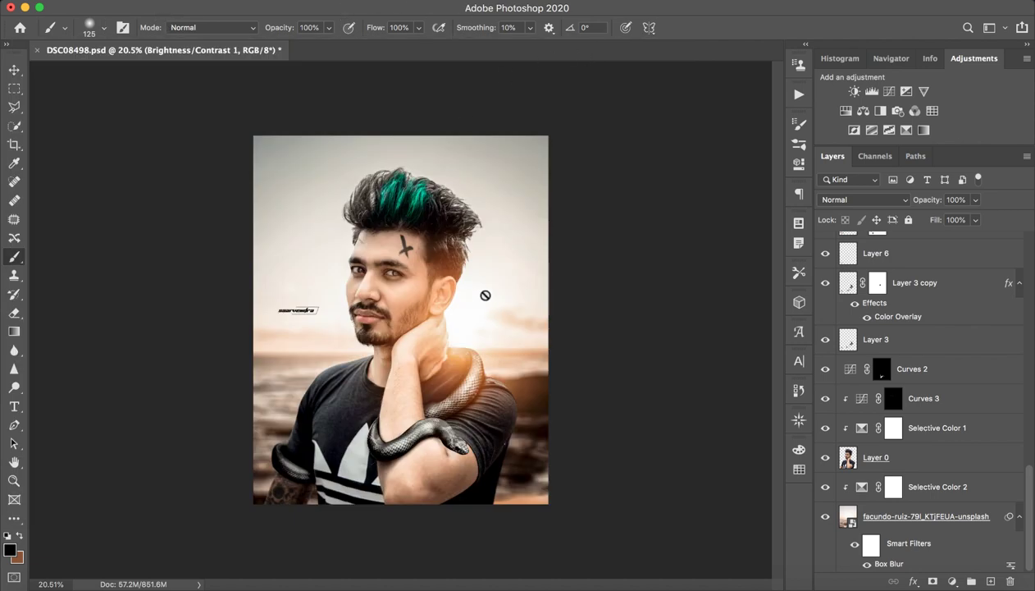
# - Add a new layer above Layer 13, then show Layer 13, Layer 12, Curves 7 and the fire embers
pyautogui.scroll(5, 933, 305)
pyautogui.click(941, 246)
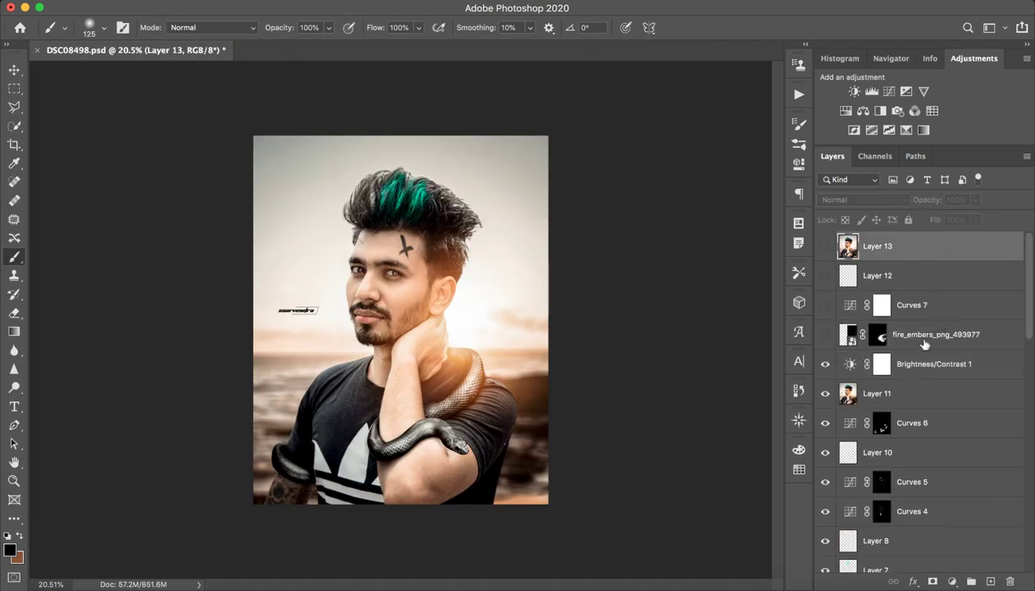
pyautogui.click(993, 580)
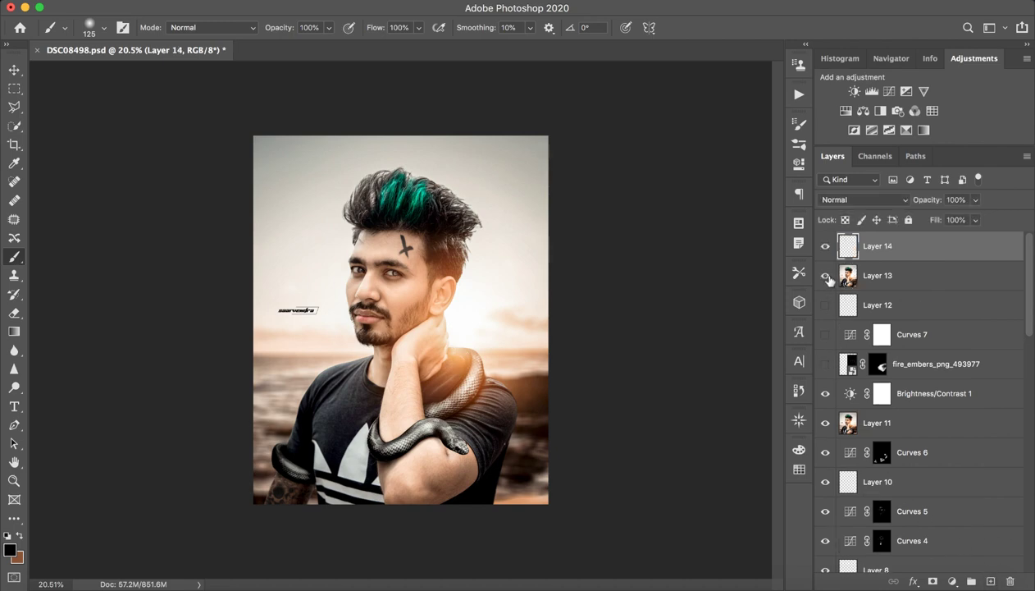
pyautogui.moveTo(825, 276); pyautogui.dragTo(825, 335)
pyautogui.click(825, 364)
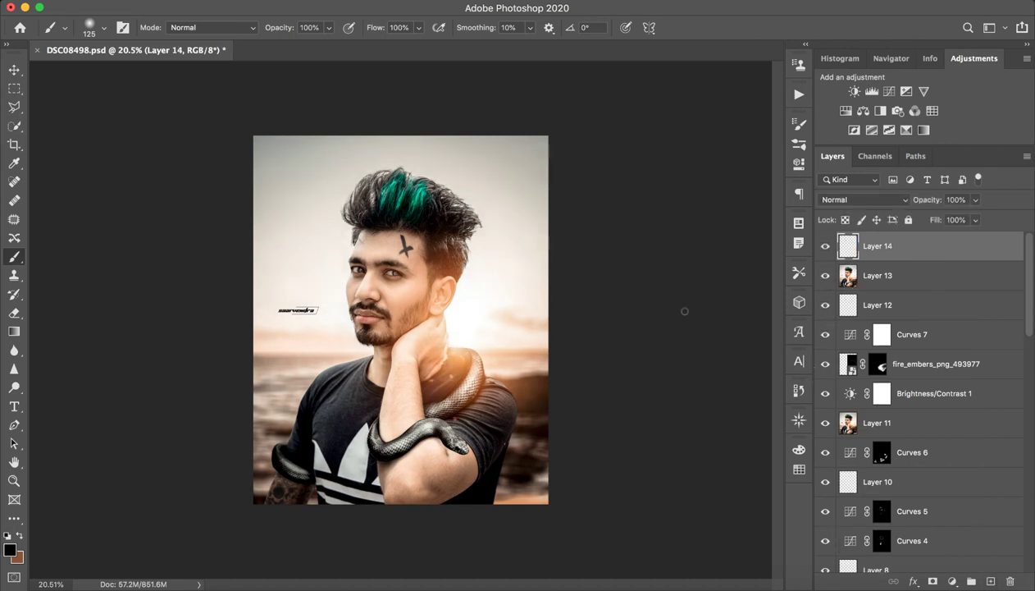
pyautogui.moveTo(521, 240); pyautogui.dragTo(575, 240)
pyautogui.moveTo(671, 242)
pyautogui.mouseDown()
pyautogui.moveTo(658, 257)
pyautogui.moveTo(670, 347)
pyautogui.mouseUp()
pyautogui.scroll(-5, 575, 263)
pyautogui.hscroll(10, 574, 263)
pyautogui.hotkey('ctrl', 'z')
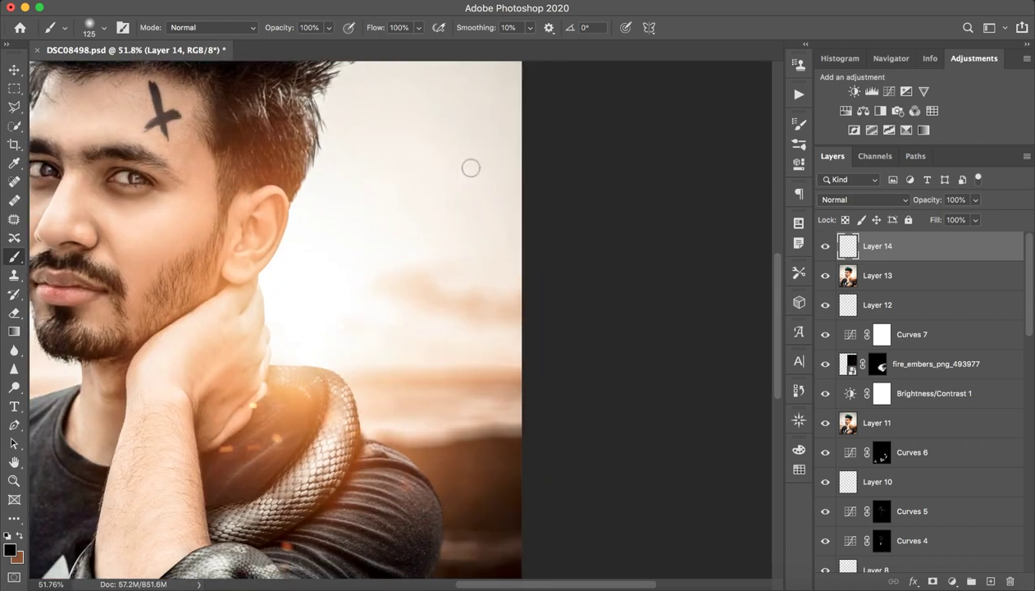
pyautogui.moveTo(458, 107)
pyautogui.mouseDown()
pyautogui.moveTo(429, 338)
pyautogui.moveTo(440, 329)
pyautogui.moveTo(443, 401)
pyautogui.moveTo(458, 422)
pyautogui.mouseUp()
pyautogui.moveTo(456, 131); pyautogui.dragTo(452, 406)
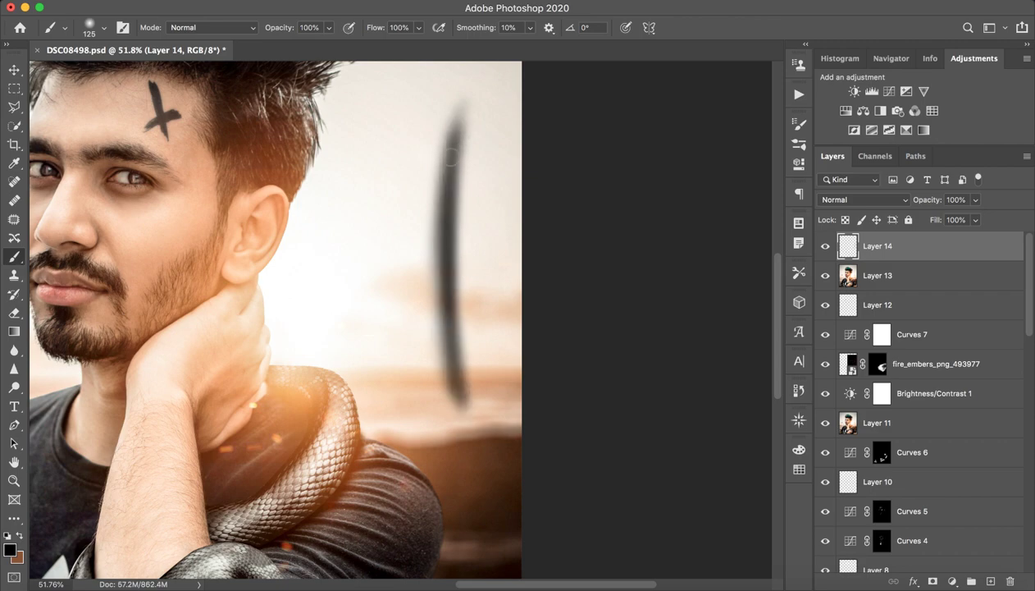
pyautogui.moveTo(452, 149); pyautogui.dragTo(449, 407)
pyautogui.moveTo(452, 130); pyautogui.dragTo(448, 426)
pyautogui.moveTo(461, 100); pyautogui.dragTo(471, 408)
pyautogui.moveTo(458, 131); pyautogui.dragTo(467, 457)
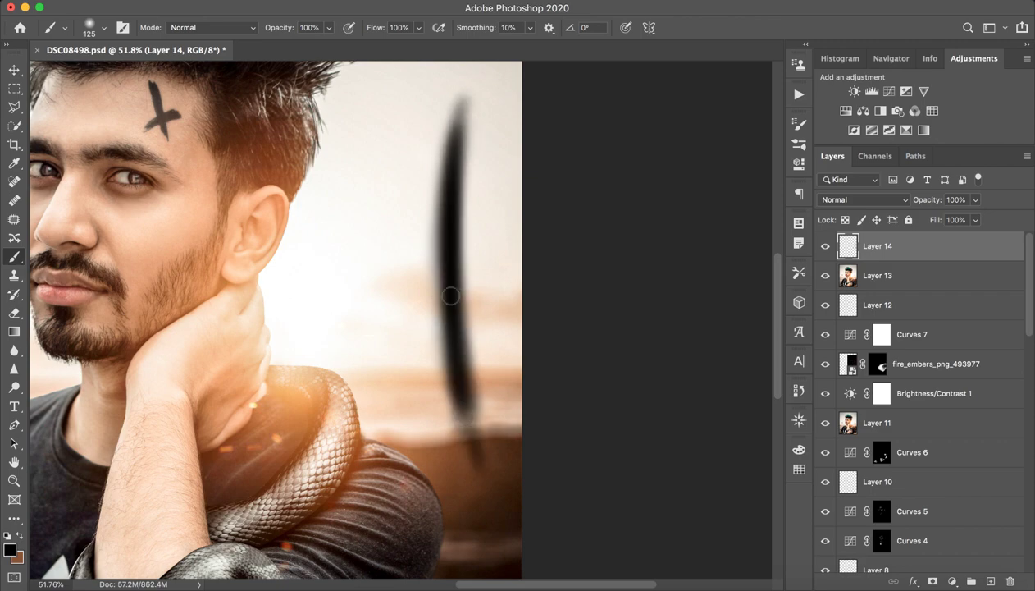
pyautogui.press('z')
pyautogui.moveTo(384, 236)
pyautogui.mouseDown()
pyautogui.moveTo(391, 223)
pyautogui.moveTo(334, 212)
pyautogui.mouseUp()
pyautogui.press('b')
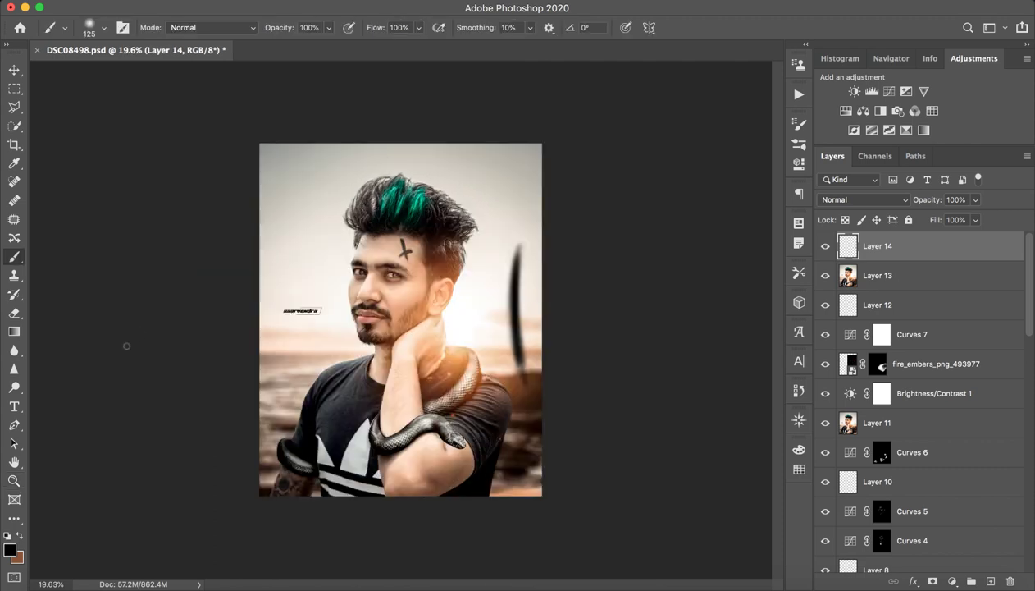
pyautogui.moveTo(317, 210)
pyautogui.mouseDown()
pyautogui.moveTo(267, 316)
pyautogui.moveTo(308, 283)
pyautogui.moveTo(329, 305)
pyautogui.moveTo(294, 371)
pyautogui.moveTo(365, 315)
pyautogui.mouseUp()
pyautogui.press('z')
pyautogui.moveTo(399, 269); pyautogui.dragTo(533, 258)
pyautogui.press('b')
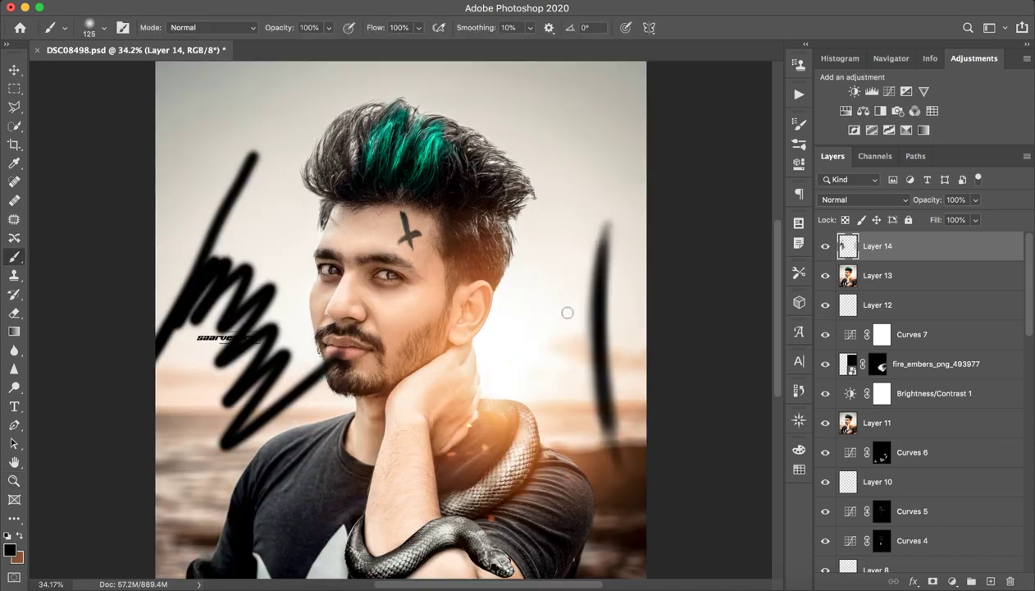
pyautogui.click(1009, 581)
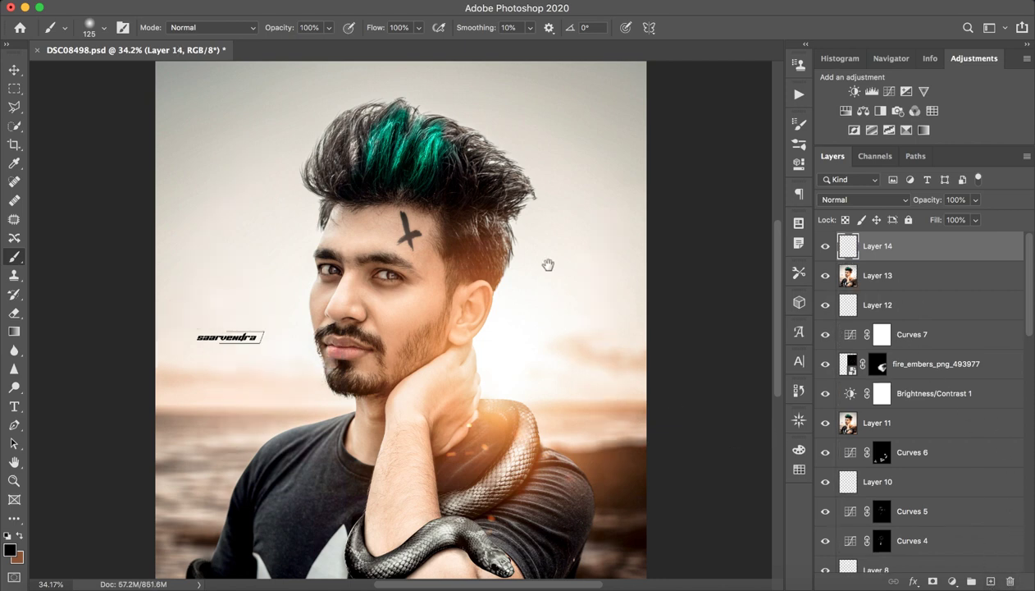
pyautogui.moveTo(547, 263)
pyautogui.mouseDown()
pyautogui.moveTo(536, 332)
pyautogui.moveTo(601, 203)
pyautogui.moveTo(600, 138)
pyautogui.moveTo(601, 254)
pyautogui.mouseUp()
pyautogui.press('z')
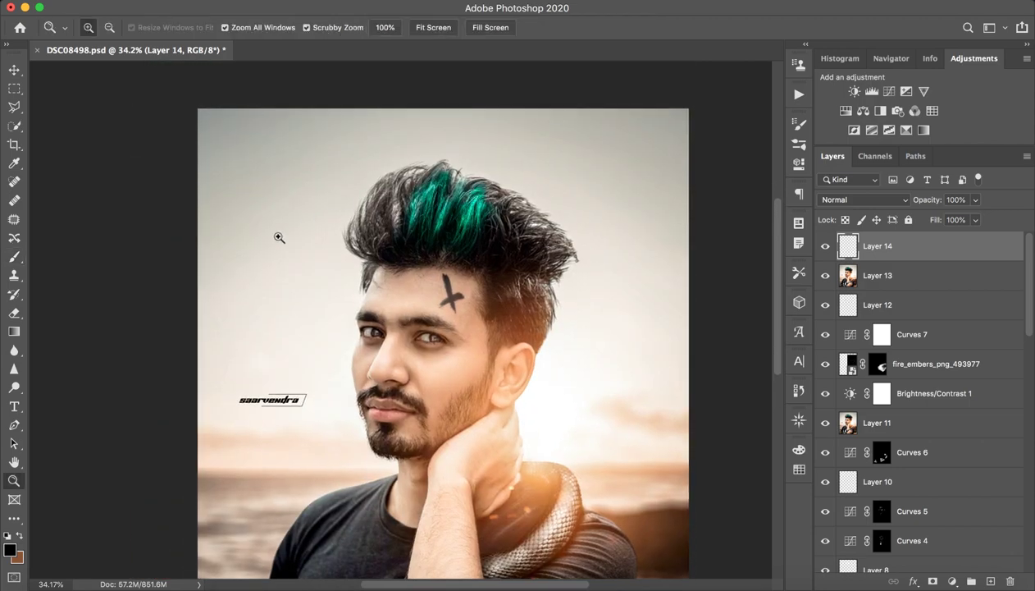
pyautogui.moveTo(277, 233)
pyautogui.mouseDown()
pyautogui.moveTo(323, 224)
pyautogui.moveTo(448, 308)
pyautogui.mouseUp()
pyautogui.press('b')
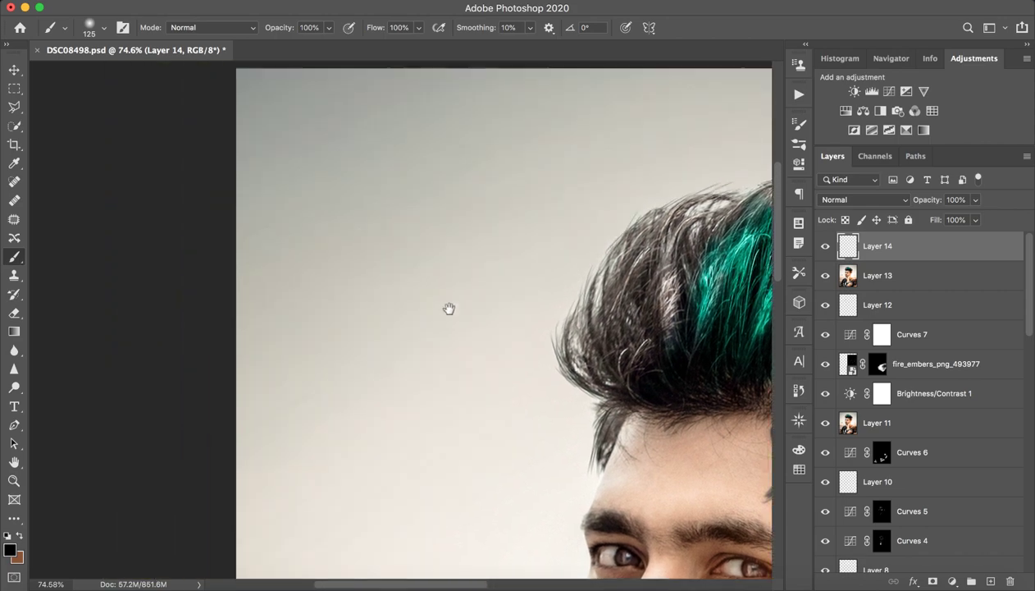
pyautogui.press('z')
pyautogui.moveTo(465, 207); pyautogui.dragTo(413, 217)
pyautogui.press('b')
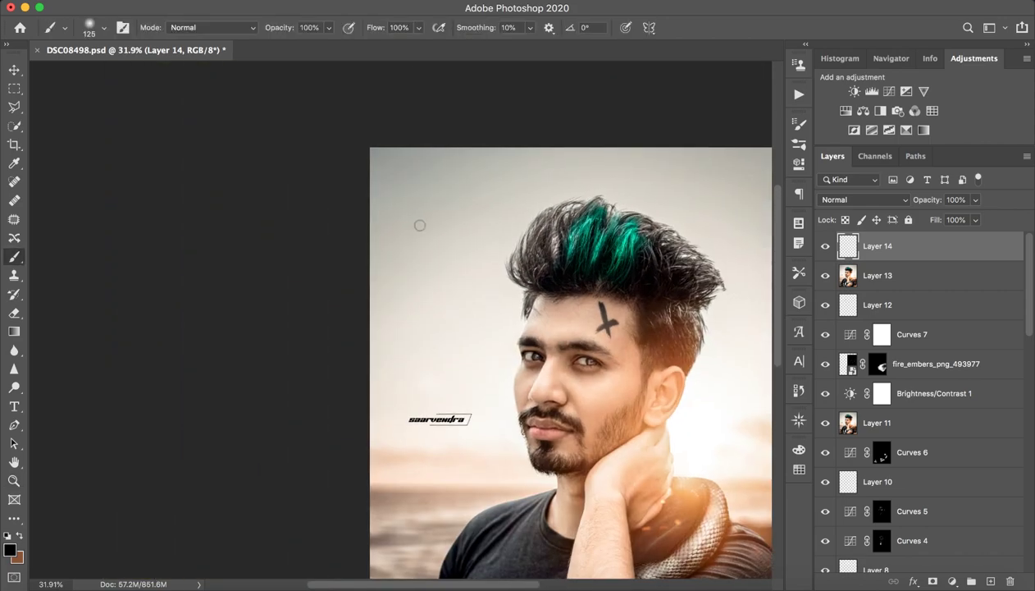
pyautogui.moveTo(474, 152)
pyautogui.mouseDown()
pyautogui.moveTo(443, 243)
pyautogui.moveTo(464, 428)
pyautogui.mouseUp()
pyautogui.moveTo(439, 287); pyautogui.dragTo(469, 439)
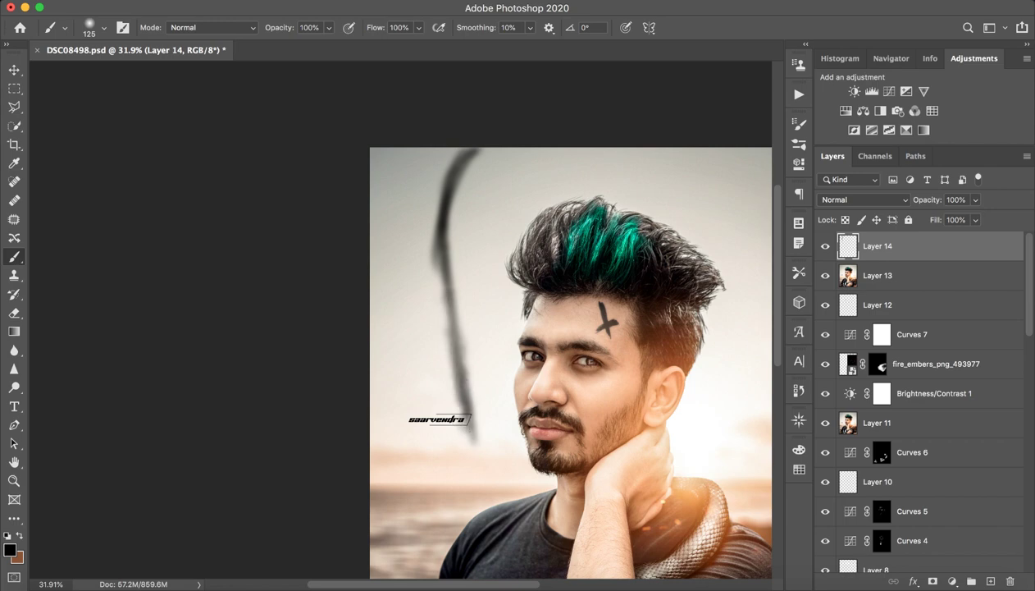
pyautogui.moveTo(433, 237); pyautogui.dragTo(461, 414)
pyautogui.moveTo(438, 287); pyautogui.dragTo(469, 443)
pyautogui.moveTo(434, 262); pyautogui.dragTo(464, 400)
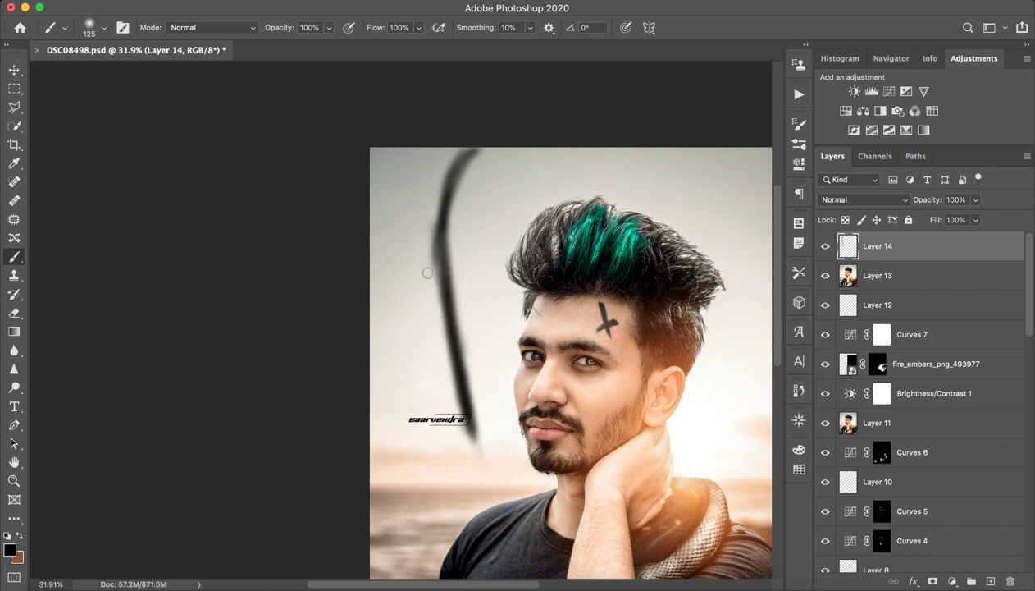
pyautogui.moveTo(450, 249)
pyautogui.mouseDown()
pyautogui.moveTo(377, 329)
pyautogui.moveTo(476, 206)
pyautogui.mouseUp()
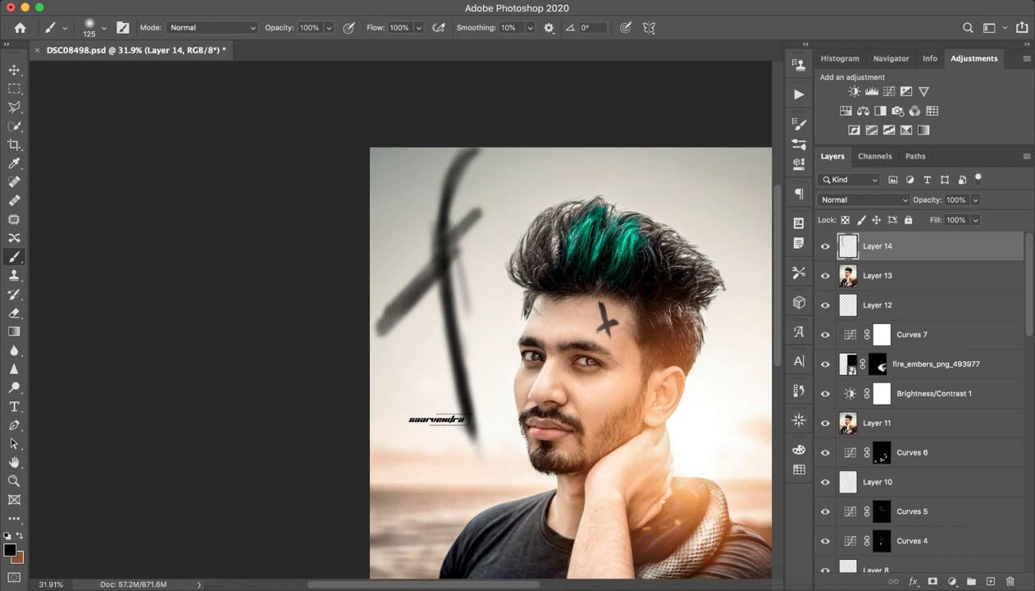
pyautogui.moveTo(374, 309); pyautogui.dragTo(475, 209)
pyautogui.moveTo(451, 168); pyautogui.dragTo(493, 229)
pyautogui.moveTo(513, 169)
pyautogui.mouseDown()
pyautogui.moveTo(483, 242)
pyautogui.moveTo(551, 195)
pyautogui.mouseUp()
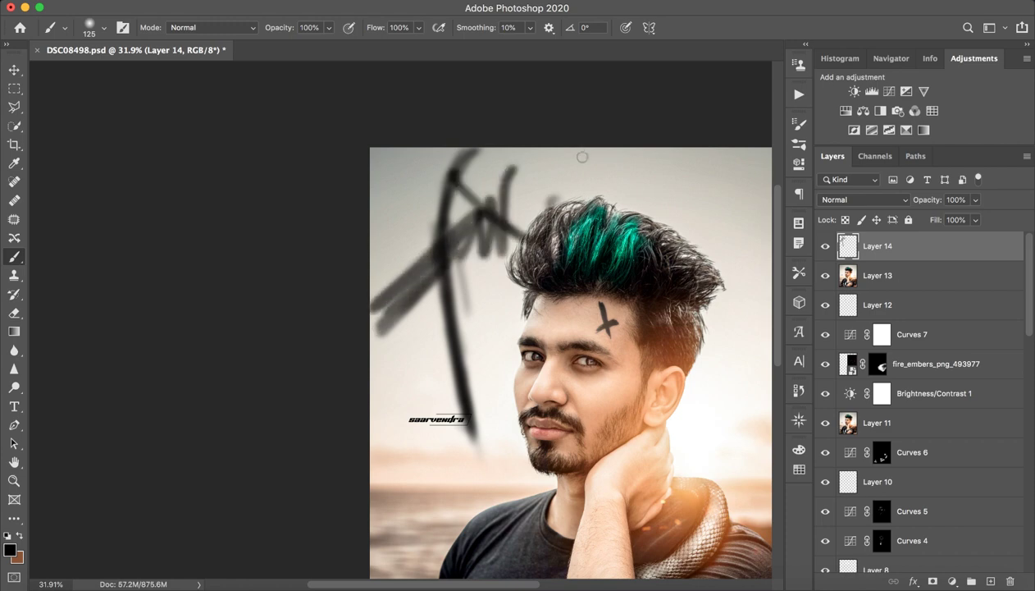
pyautogui.moveTo(376, 355)
pyautogui.mouseDown()
pyautogui.moveTo(427, 481)
pyautogui.moveTo(408, 446)
pyautogui.moveTo(422, 423)
pyautogui.moveTo(404, 463)
pyautogui.moveTo(447, 463)
pyautogui.mouseUp()
pyautogui.moveTo(433, 439); pyautogui.dragTo(423, 493)
pyautogui.moveTo(393, 458)
pyautogui.mouseDown()
pyautogui.moveTo(418, 482)
pyautogui.moveTo(414, 551)
pyautogui.mouseUp()
pyautogui.moveTo(464, 462); pyautogui.dragTo(507, 485)
pyautogui.moveTo(492, 449)
pyautogui.mouseDown()
pyautogui.moveTo(484, 501)
pyautogui.moveTo(513, 489)
pyautogui.mouseUp()
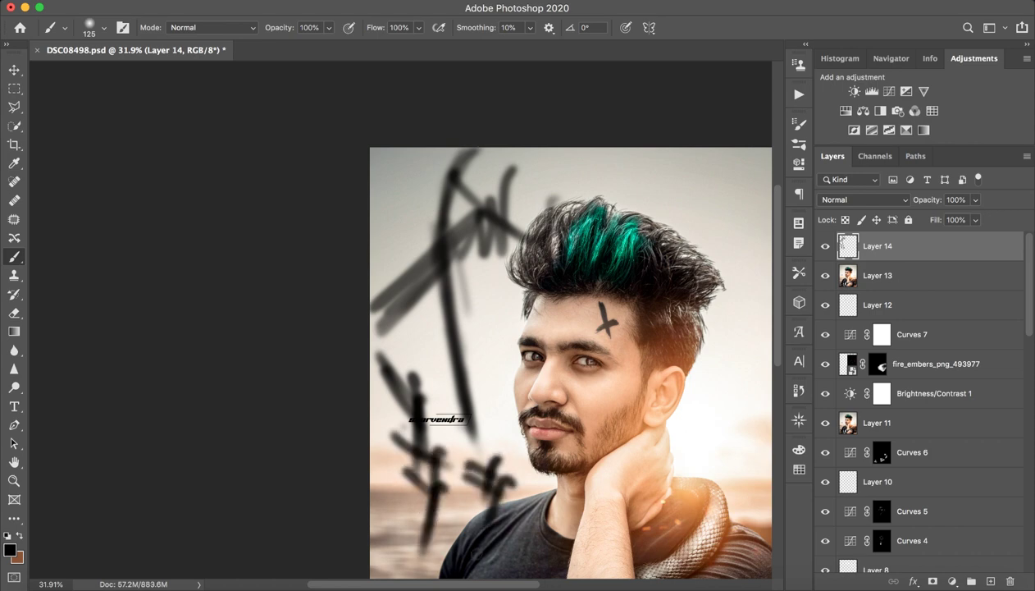
pyautogui.hscroll(2, 776, 551)
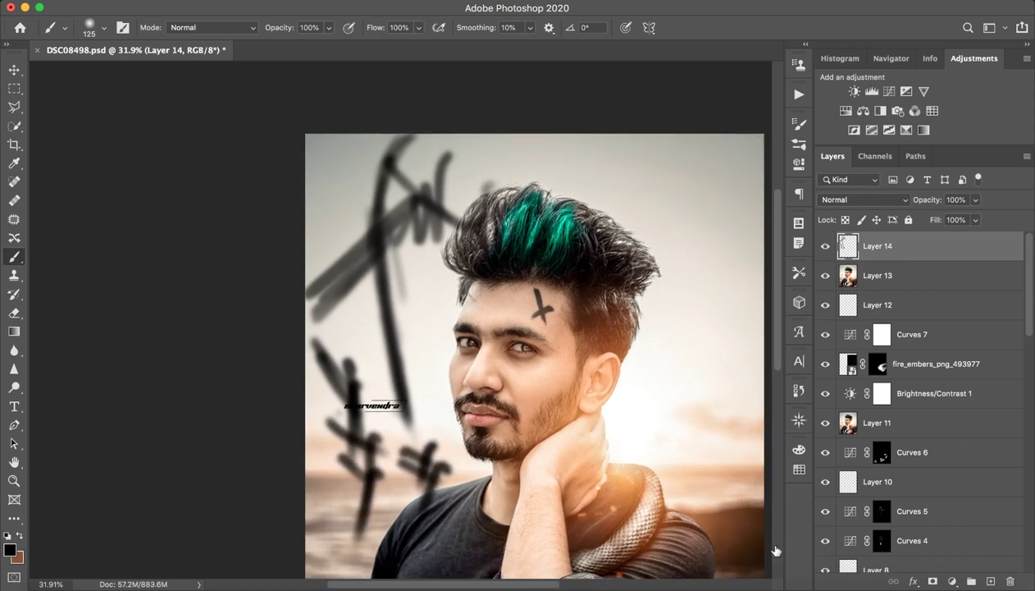
pyautogui.click(1010, 580)
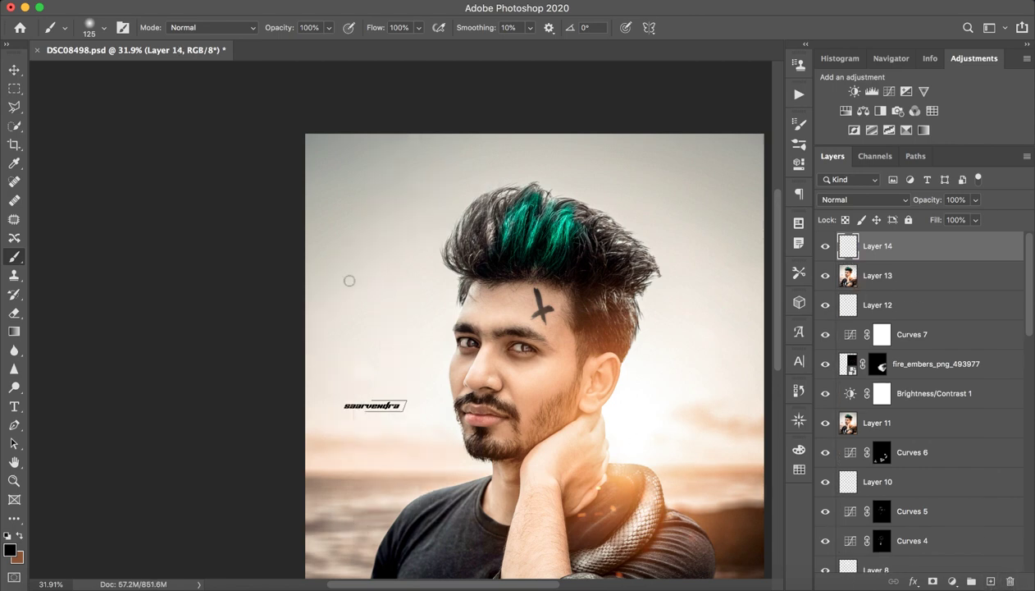
pyautogui.moveTo(336, 271)
pyautogui.mouseDown()
pyautogui.moveTo(389, 449)
pyautogui.moveTo(471, 404)
pyautogui.mouseUp()
pyautogui.hotkey('ctrl', 'z')
pyautogui.press('z')
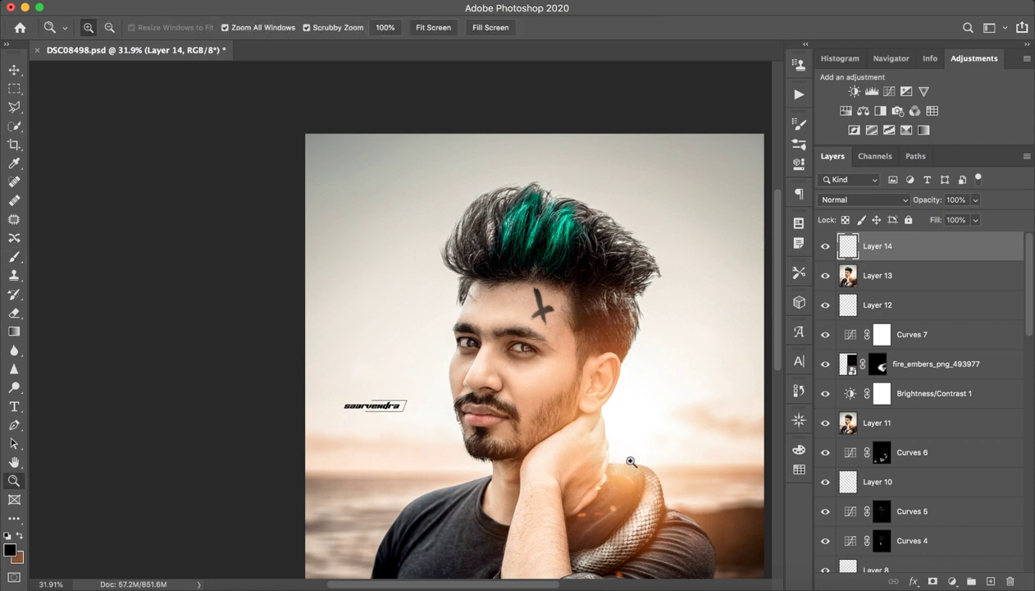
pyautogui.press('b')
pyautogui.hotkey('ctrl', '-')
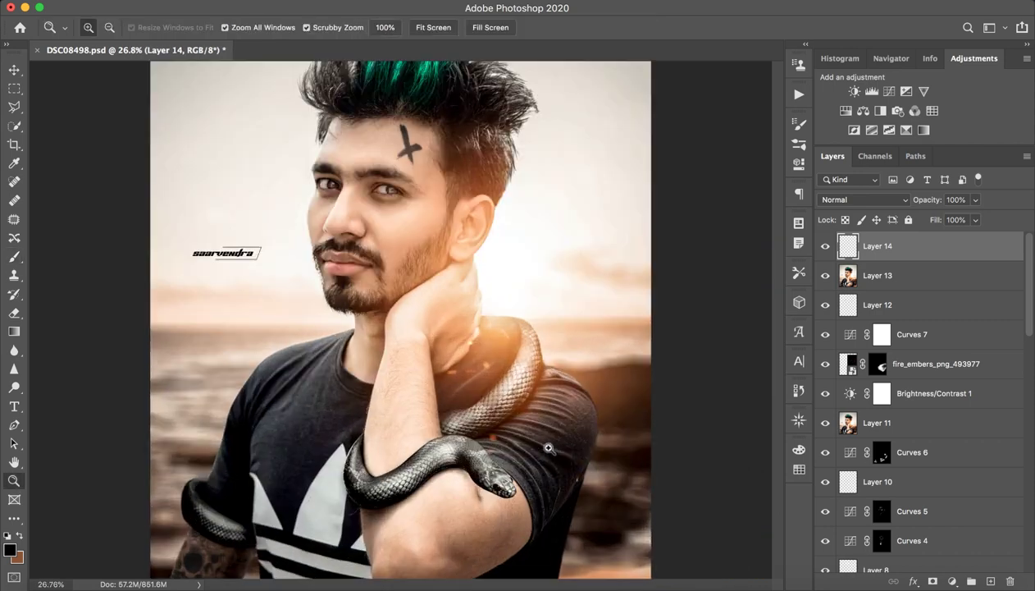
pyautogui.keyDown('ctrl'); pyautogui.click(547, 446); pyautogui.keyUp('ctrl')
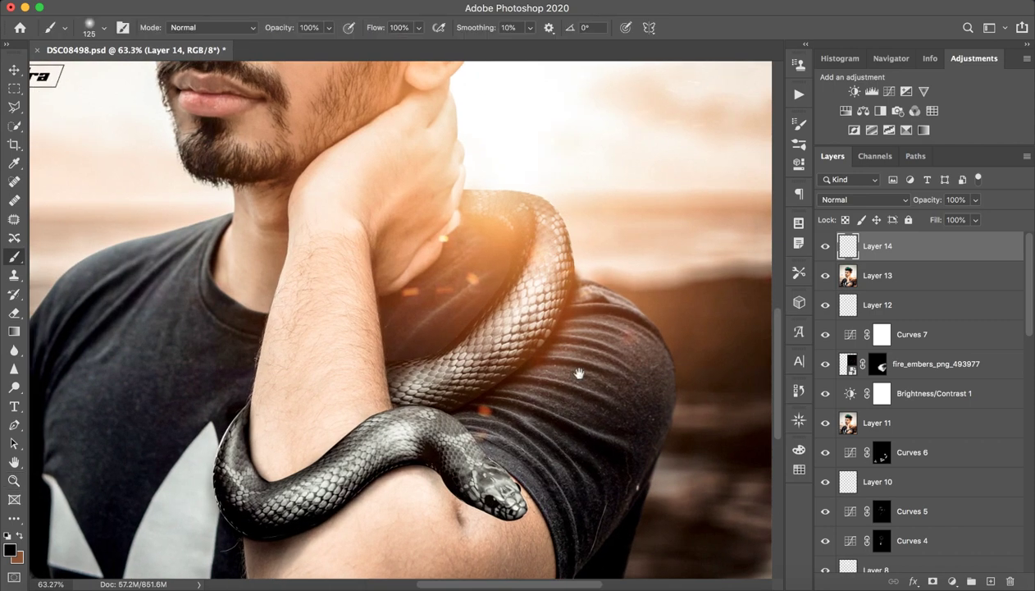
pyautogui.moveTo(579, 374); pyautogui.dragTo(526, 342)
pyautogui.moveTo(825, 275); pyautogui.dragTo(827, 316)
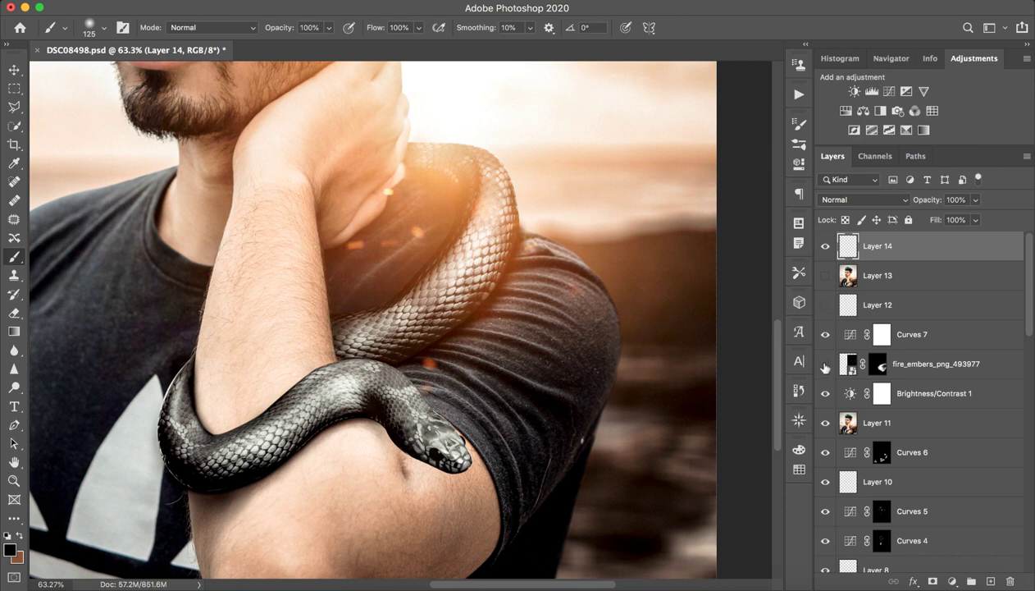
pyautogui.click(825, 366)
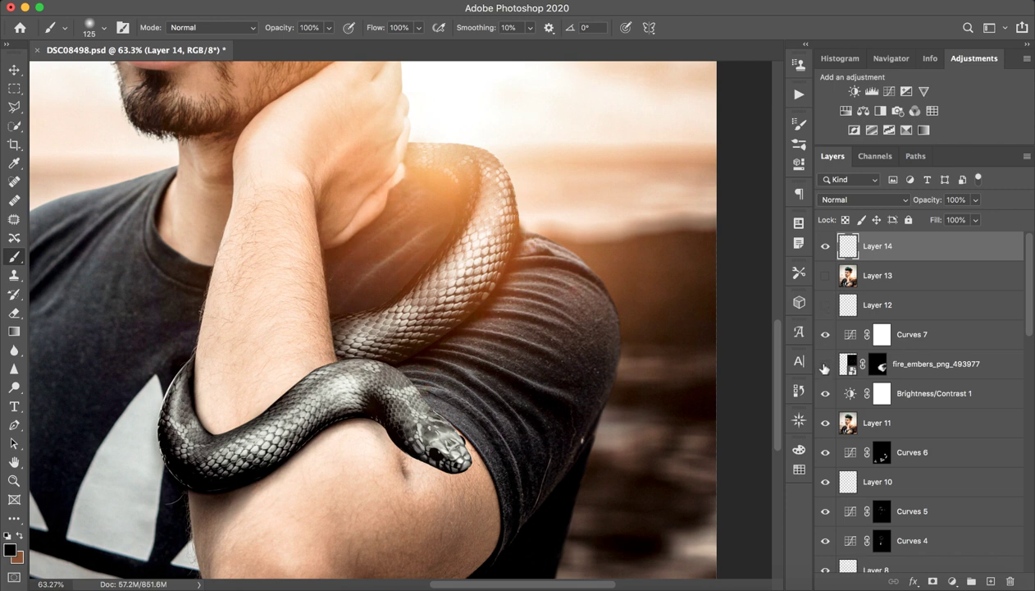
pyautogui.click(824, 364)
pyautogui.click(821, 364)
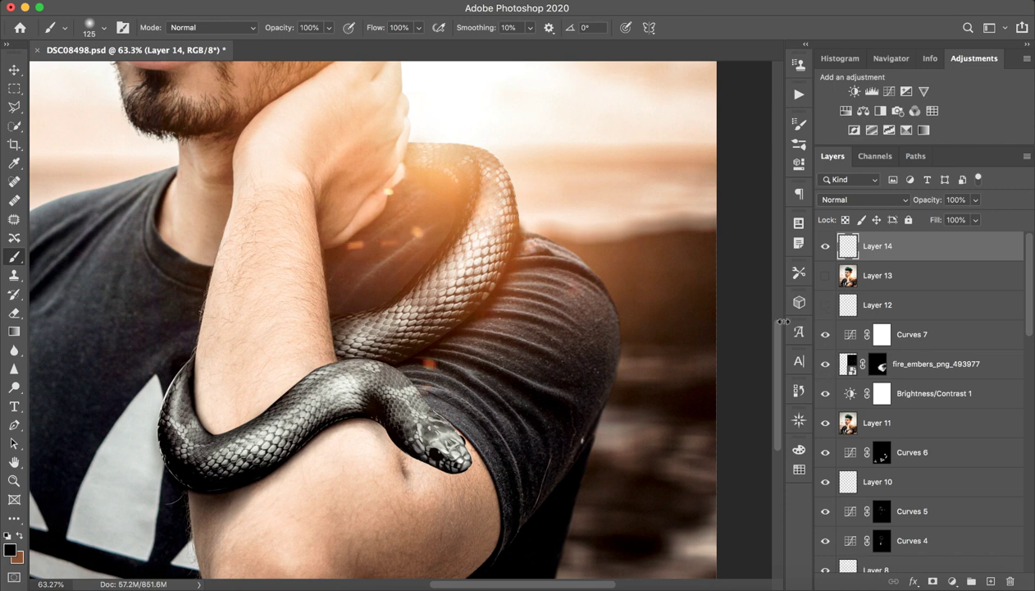
pyautogui.press('z')
pyautogui.scroll(-5, 619, 397)
pyautogui.press('z')
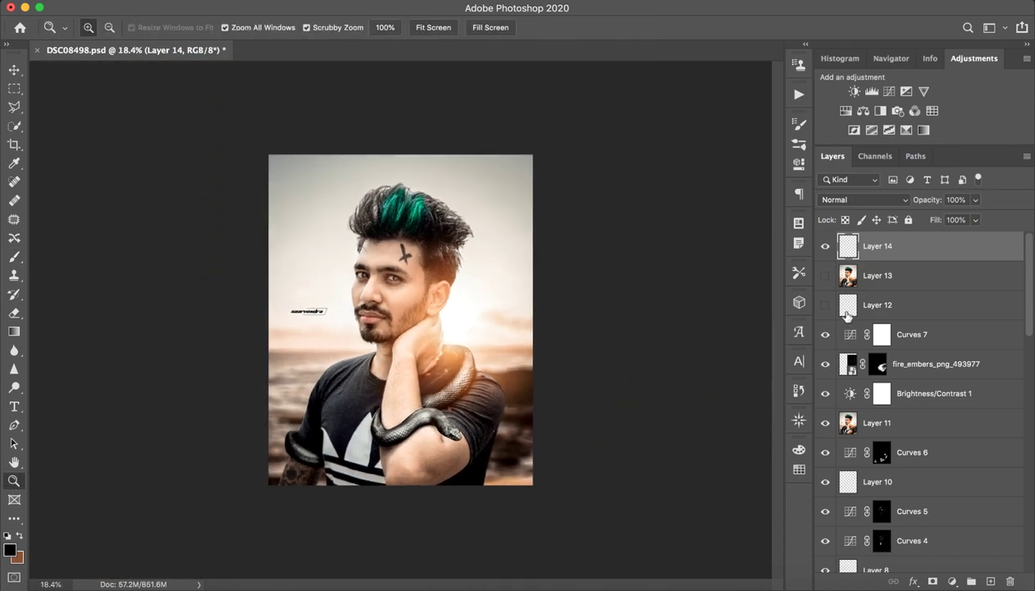
pyautogui.click(826, 305)
pyautogui.click(825, 274)
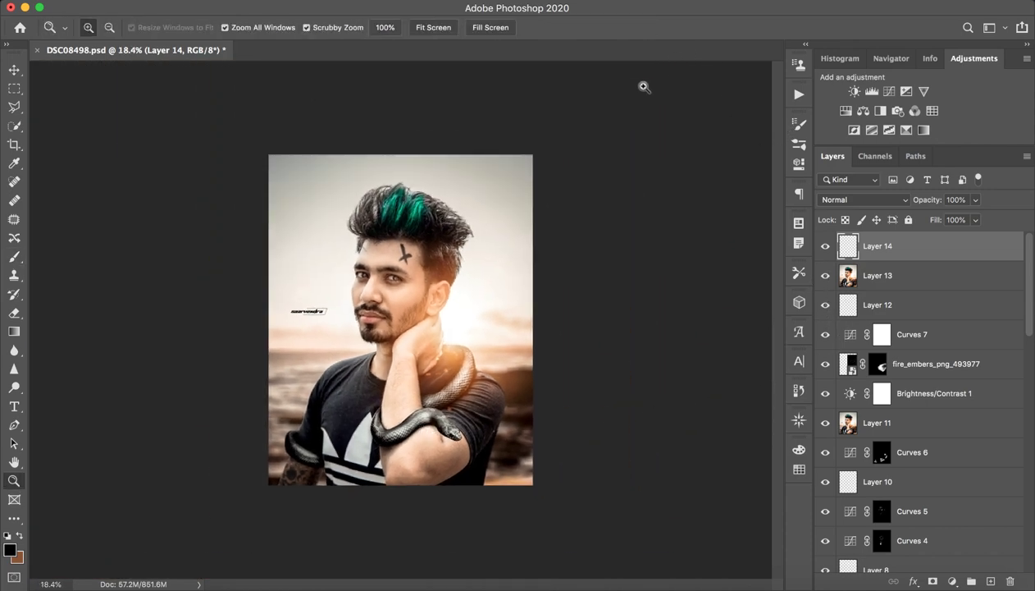
pyautogui.scroll(2, 443, 322)
pyautogui.scroll(-1, 443, 322)
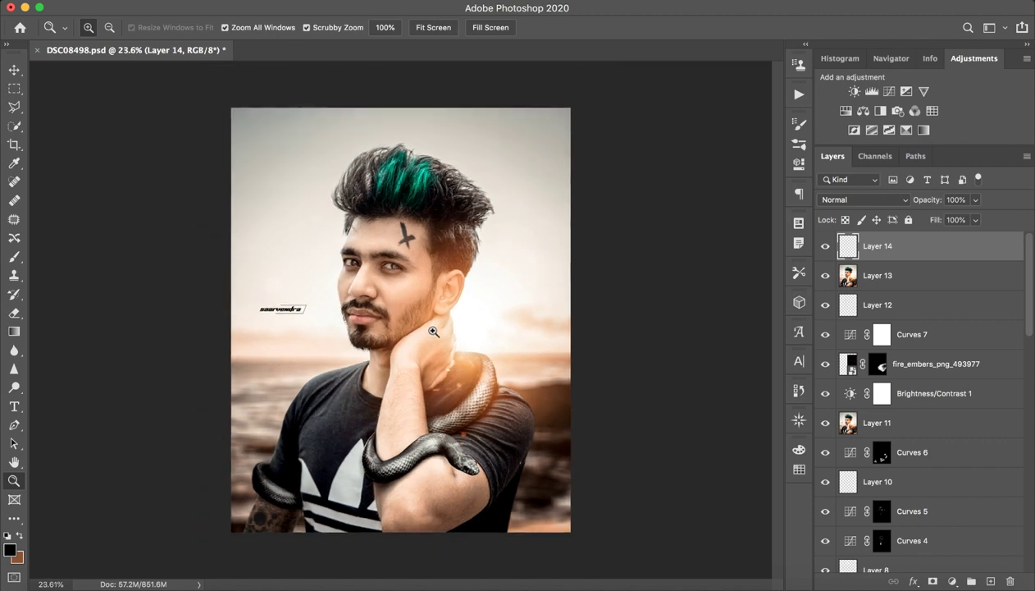
pyautogui.scroll(1, 442, 329)
pyautogui.scroll(-1, 439, 338)
pyautogui.scroll(1, 436, 350)
pyautogui.press('b')
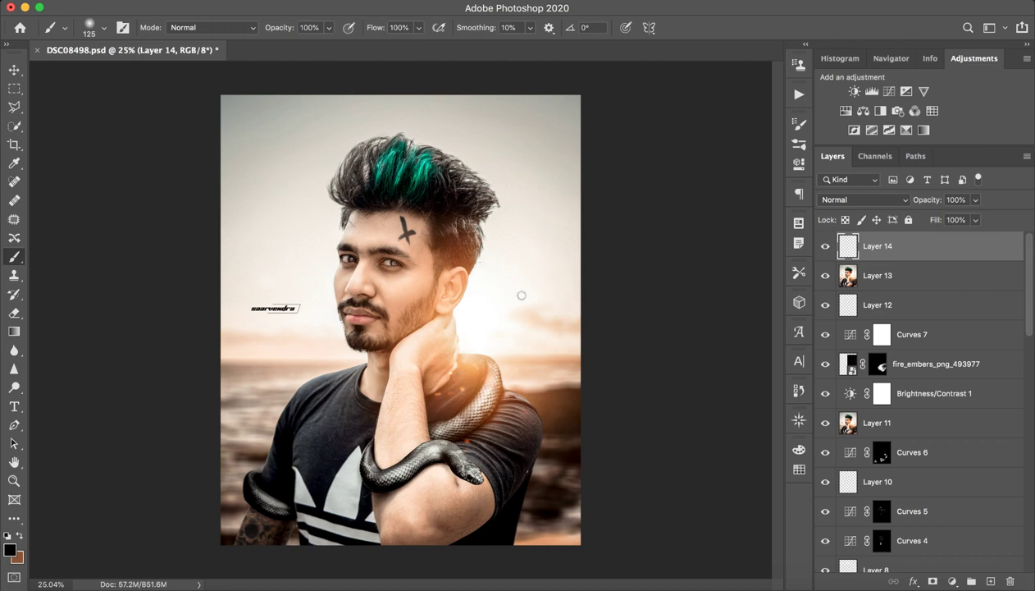
pyautogui.click(702, 1)
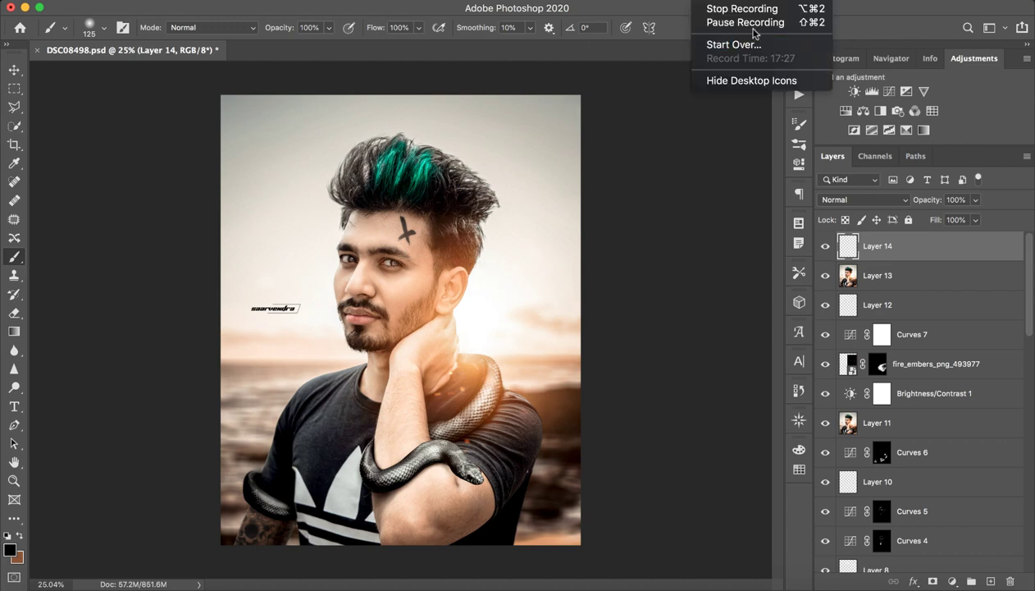